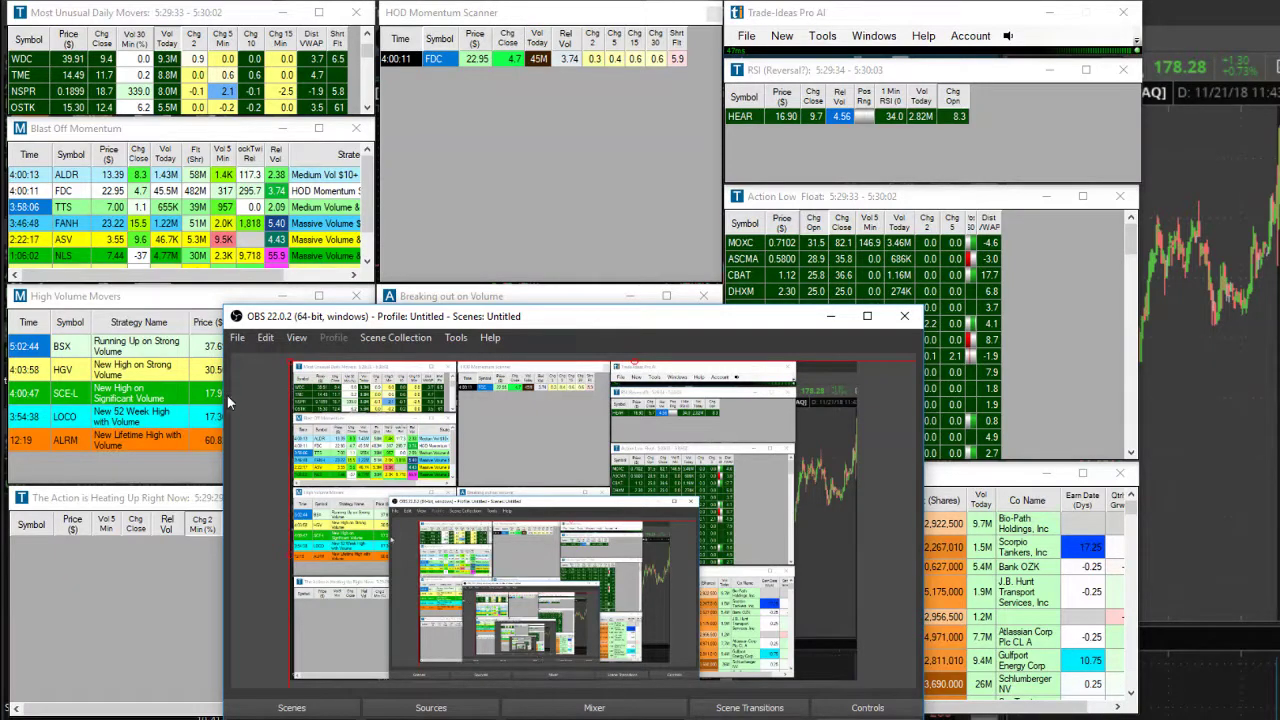
Minimize OBS Studio and bring the HOD Momentum Scanner window into focus.
left_click(830, 316)
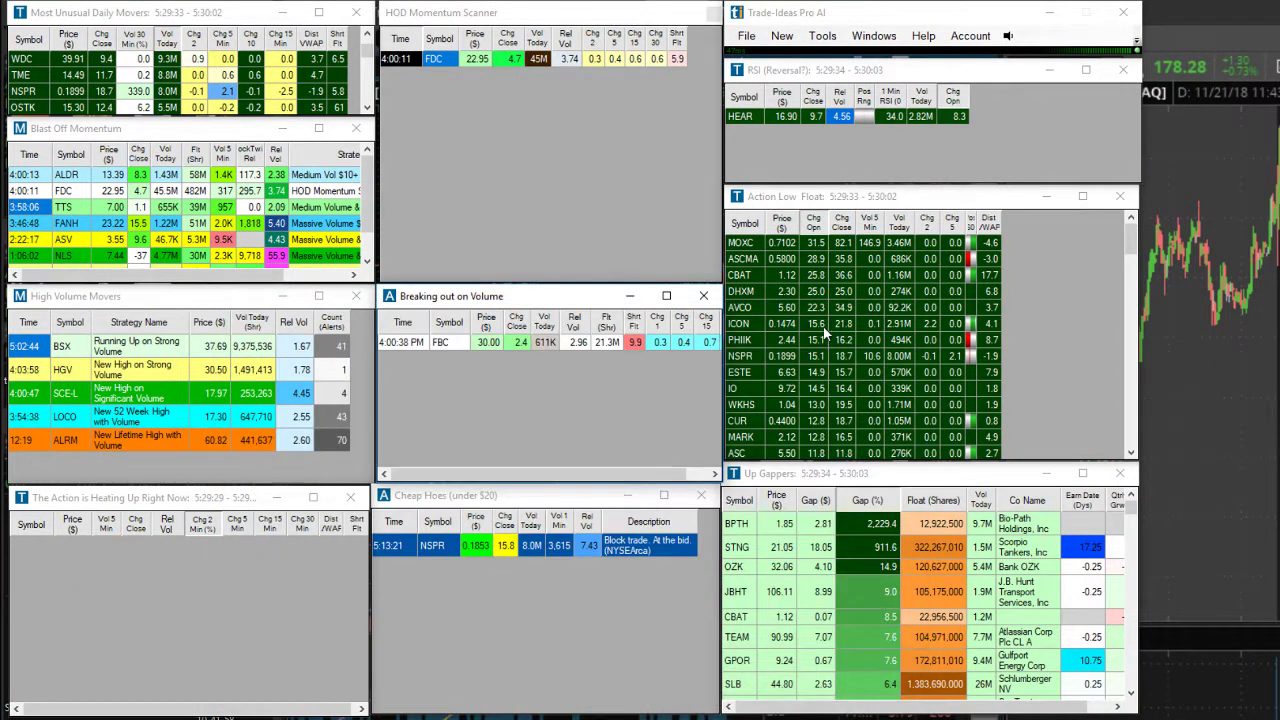
left_click(368, 78)
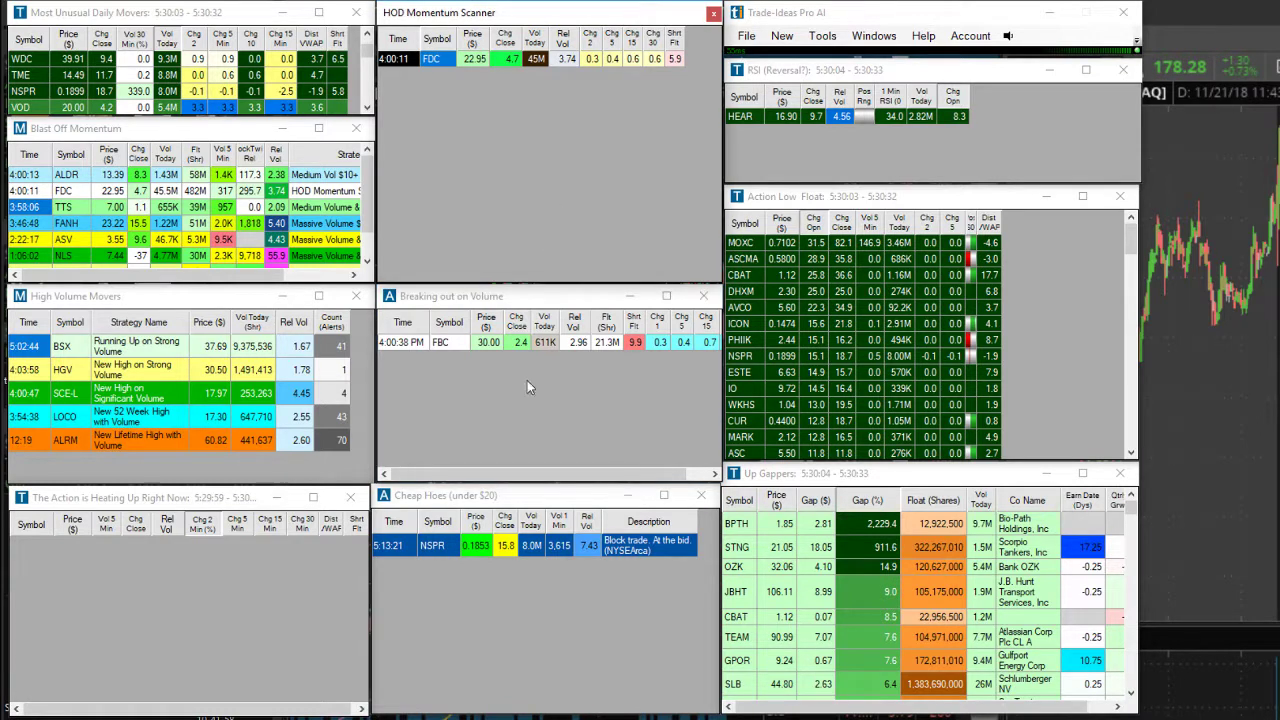
Check the Breaking out on Volume, Cheap Hoes and Action Low Float scanner windows in turn.
left_click(507, 432)
left_click(294, 620)
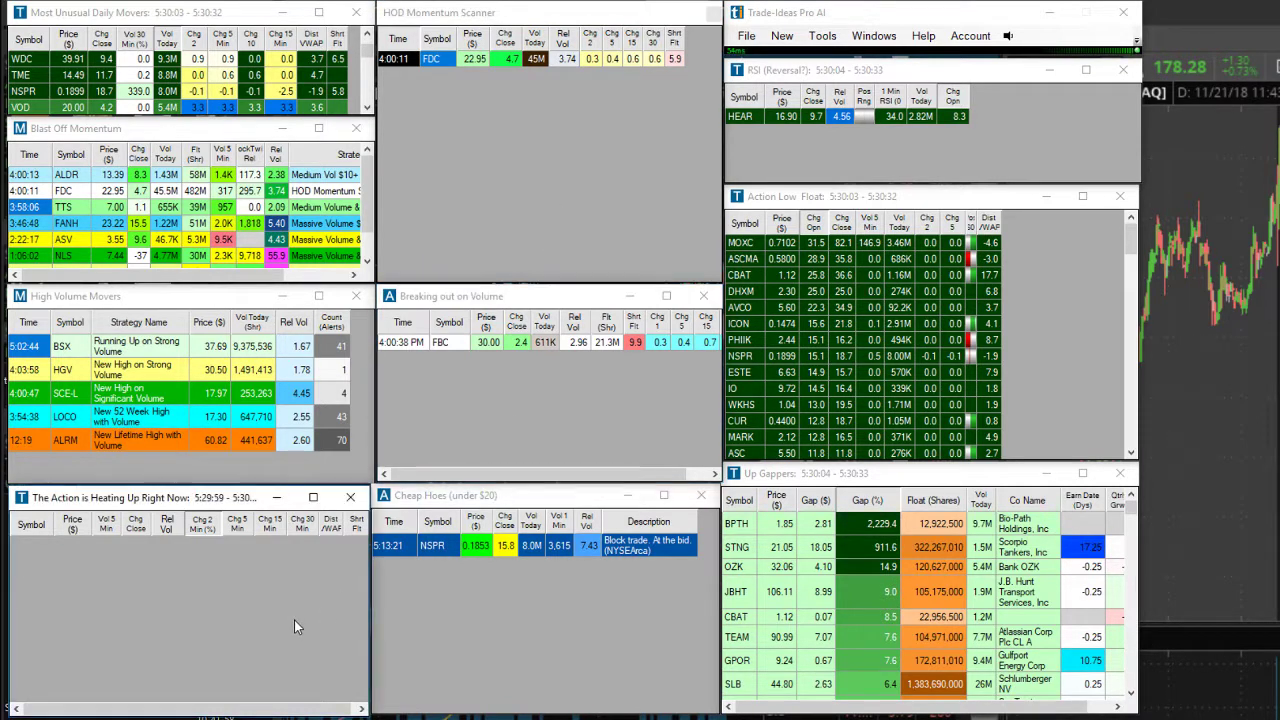
left_click(553, 442)
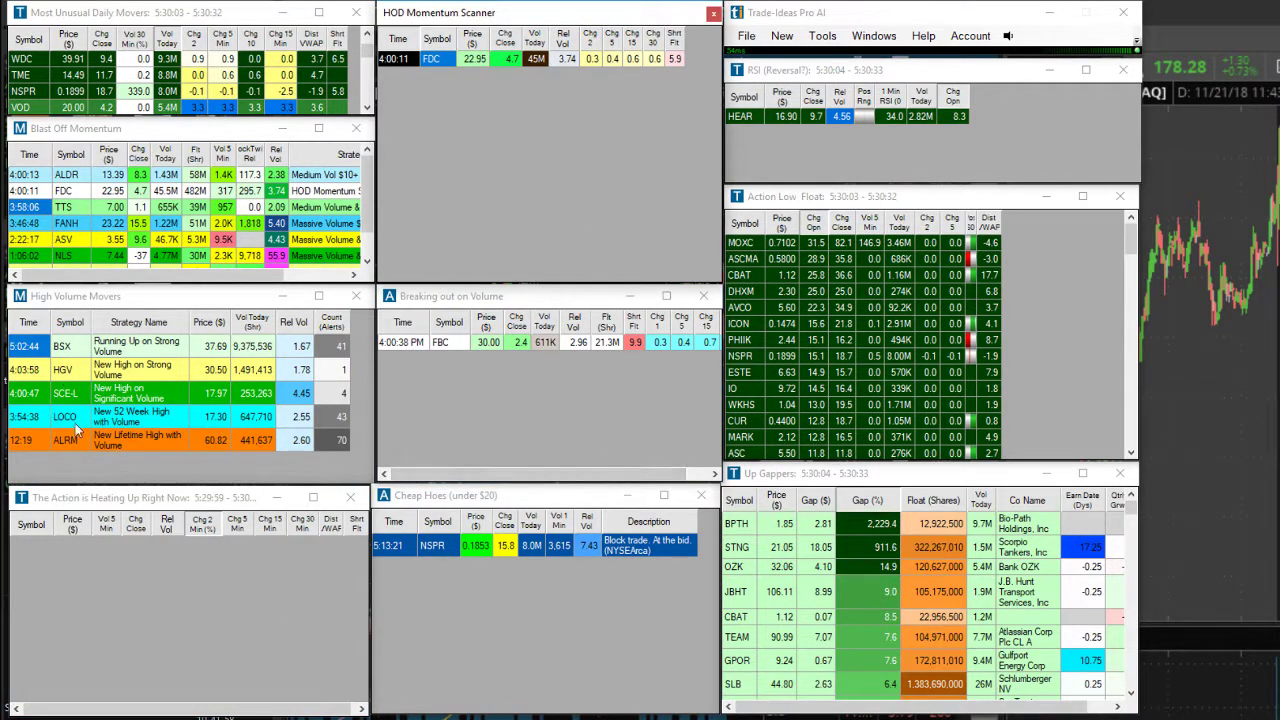
left_click(613, 615)
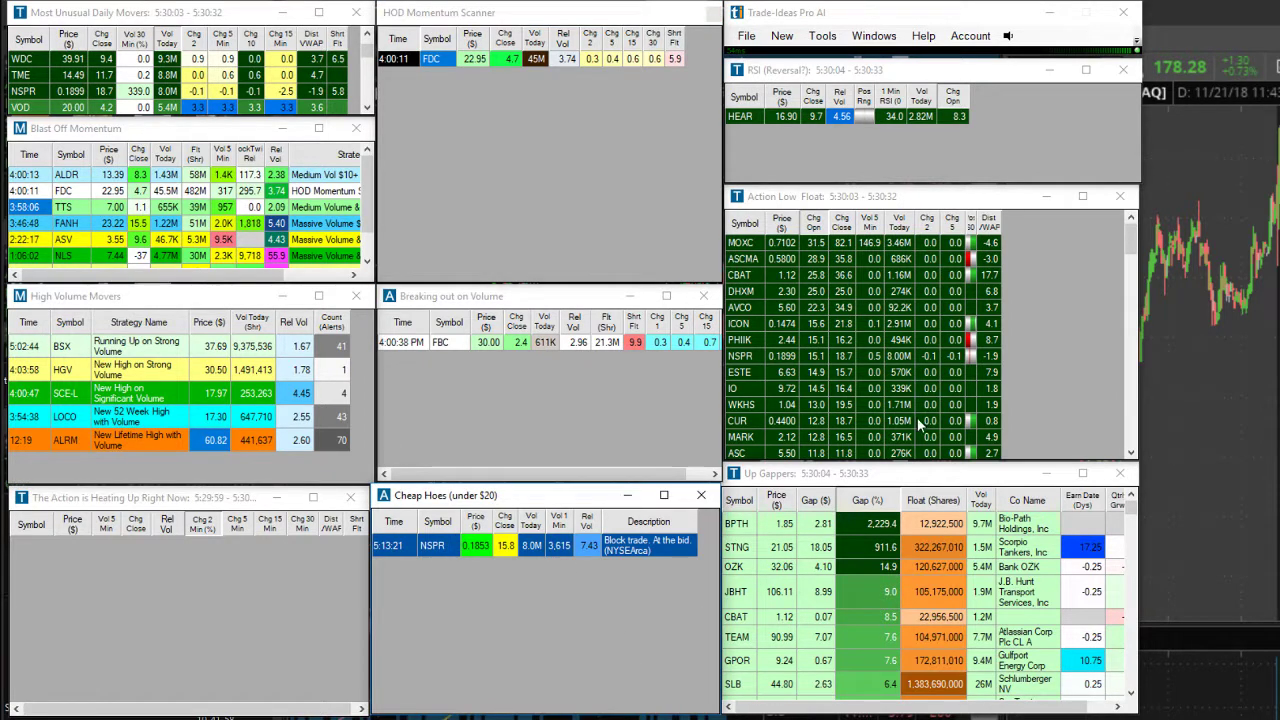
left_click(1049, 376)
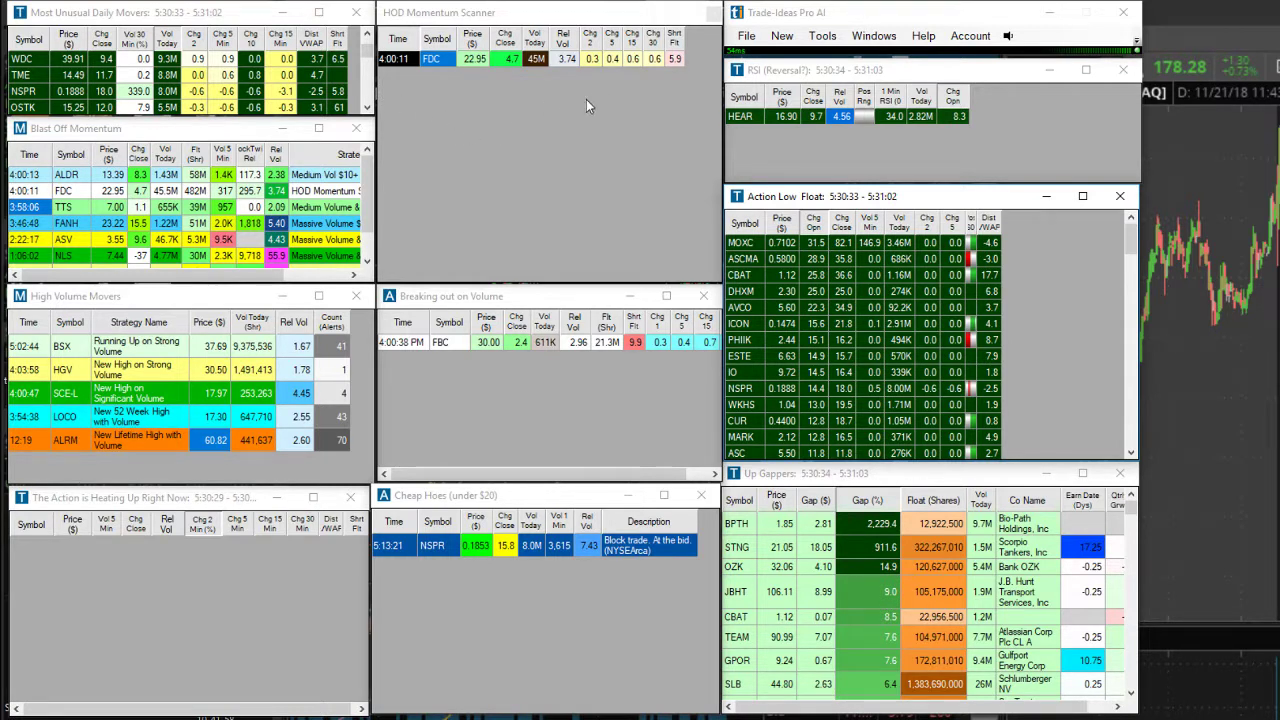
Choose Configure... for the HOD Momentum Scanner and move the Alert Config Window lower.
right_click(475, 125)
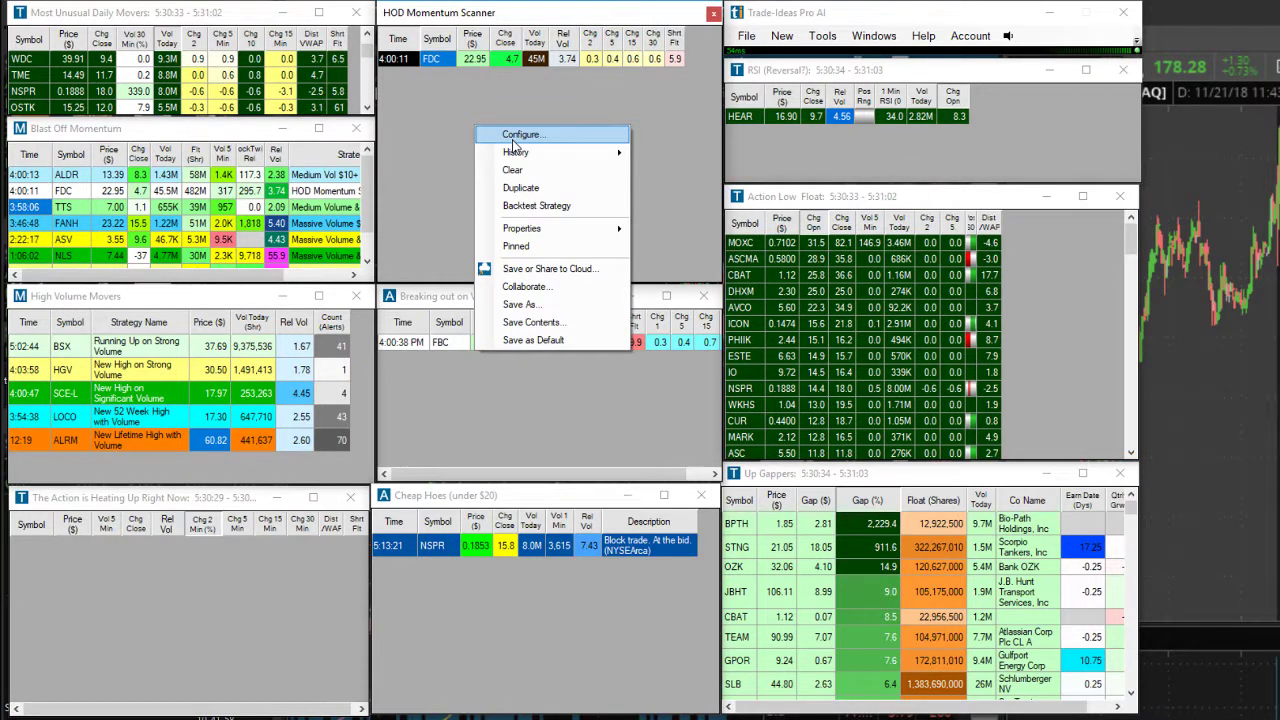
mouse_move(517, 155)
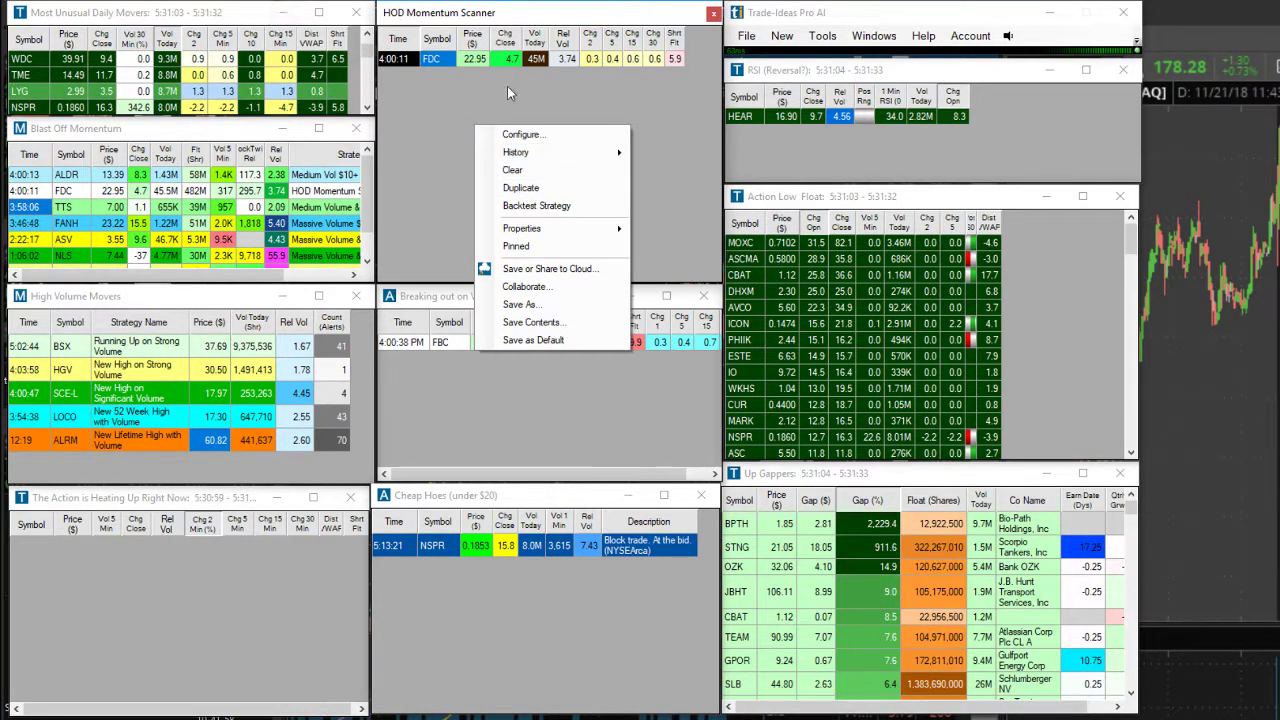
left_click(573, 102)
right_click(567, 161)
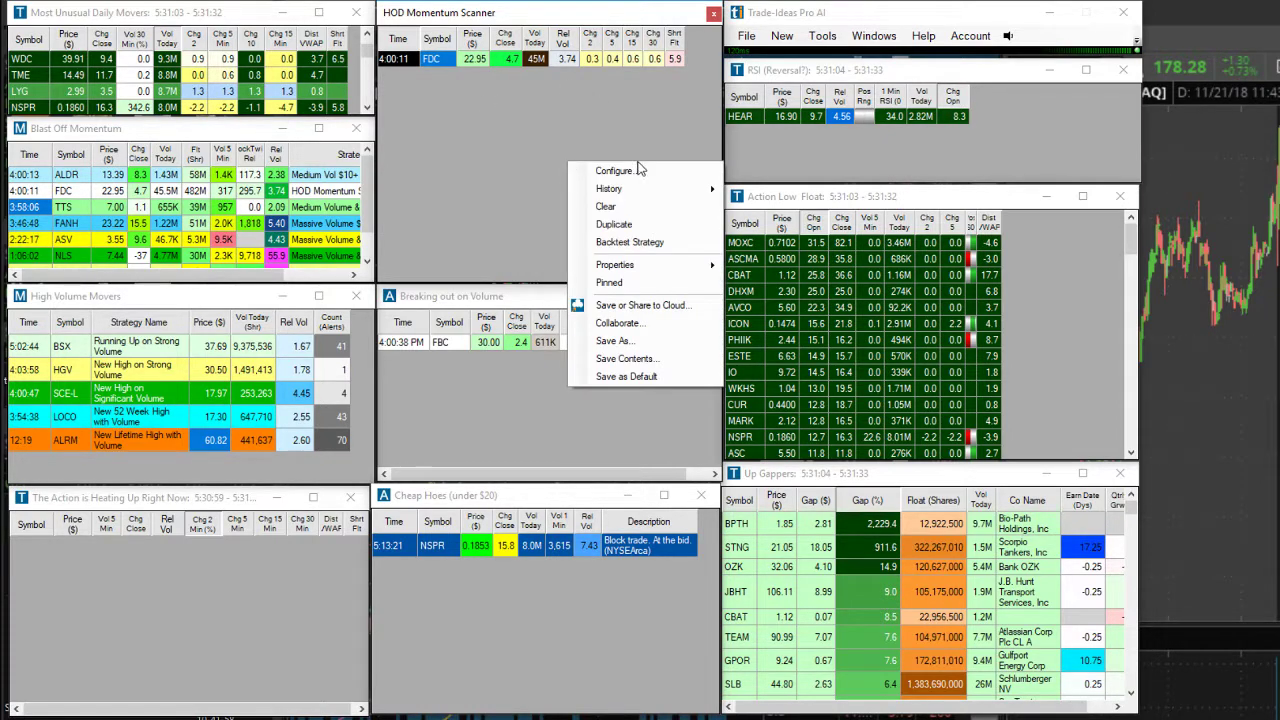
left_click(640, 170)
left_click_drag(511, 20, 514, 146)
Review Select Alerts and the Window Specific Min/Max filters, then cancel the Alert Config Window.
left_click(342, 175)
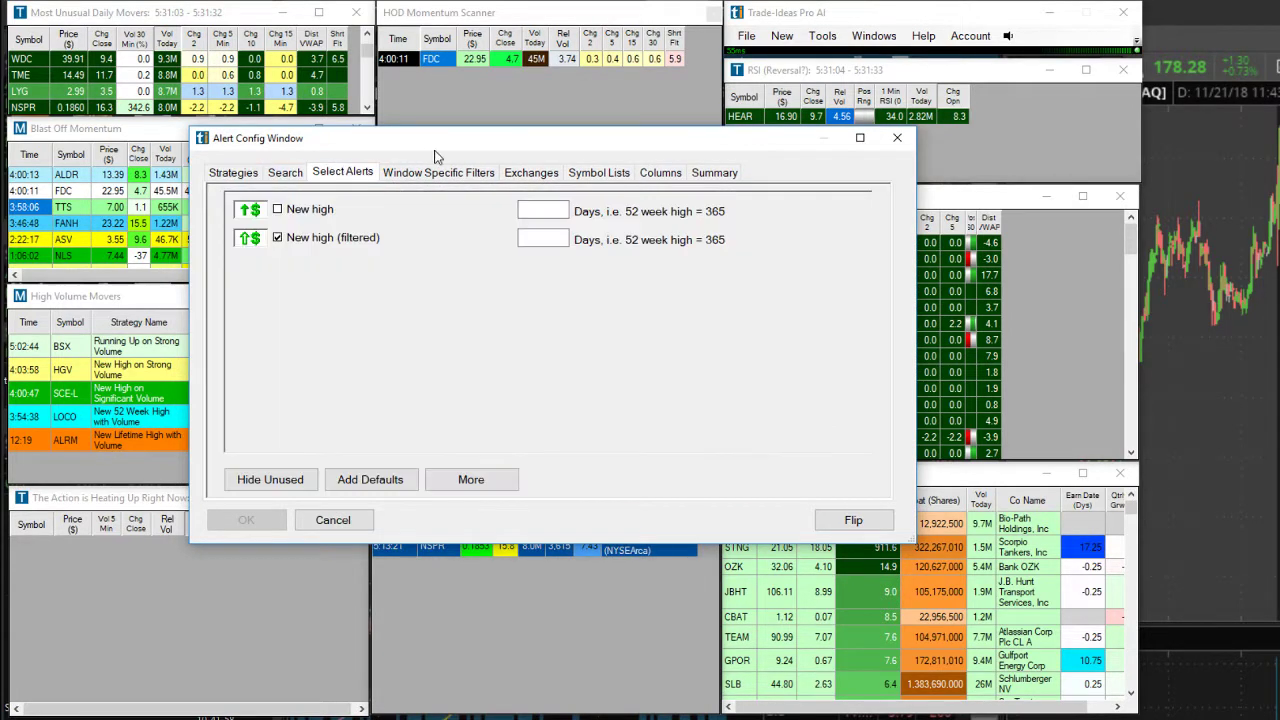
left_click(478, 172)
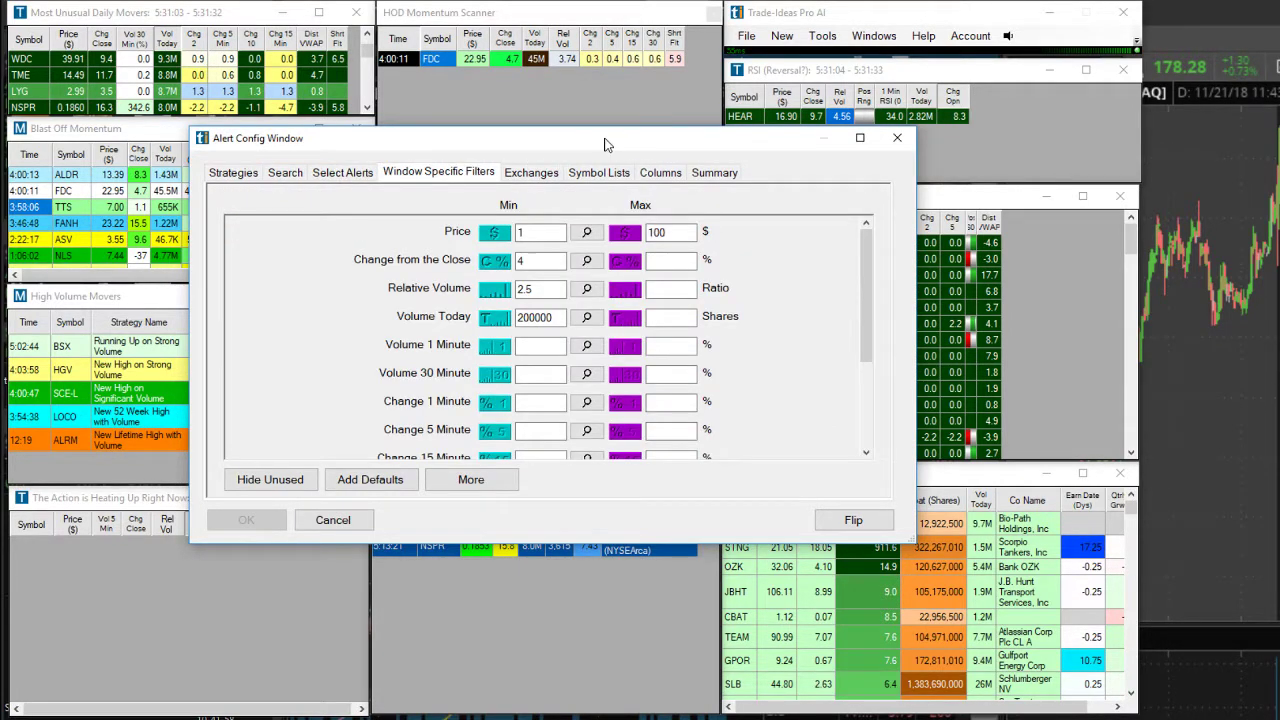
left_click_drag(604, 145, 606, 119)
scroll(540, 234, "down", 1)
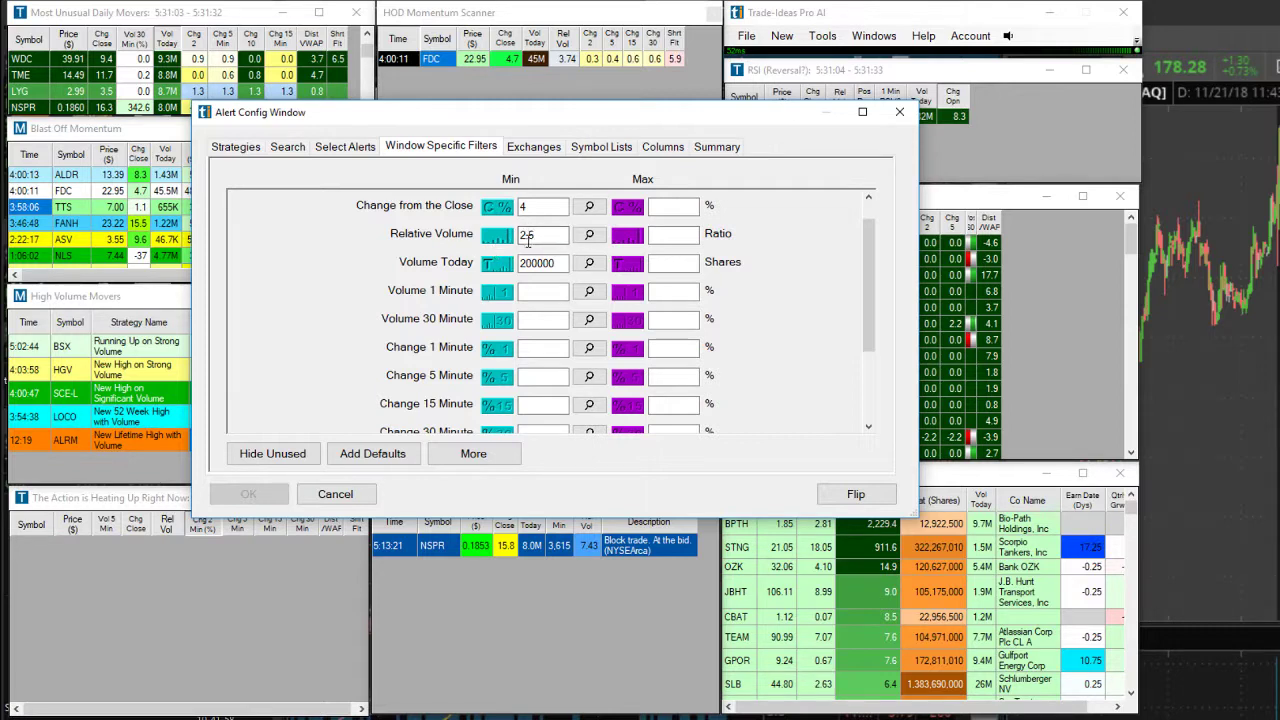
left_click_drag(866, 250, 867, 354)
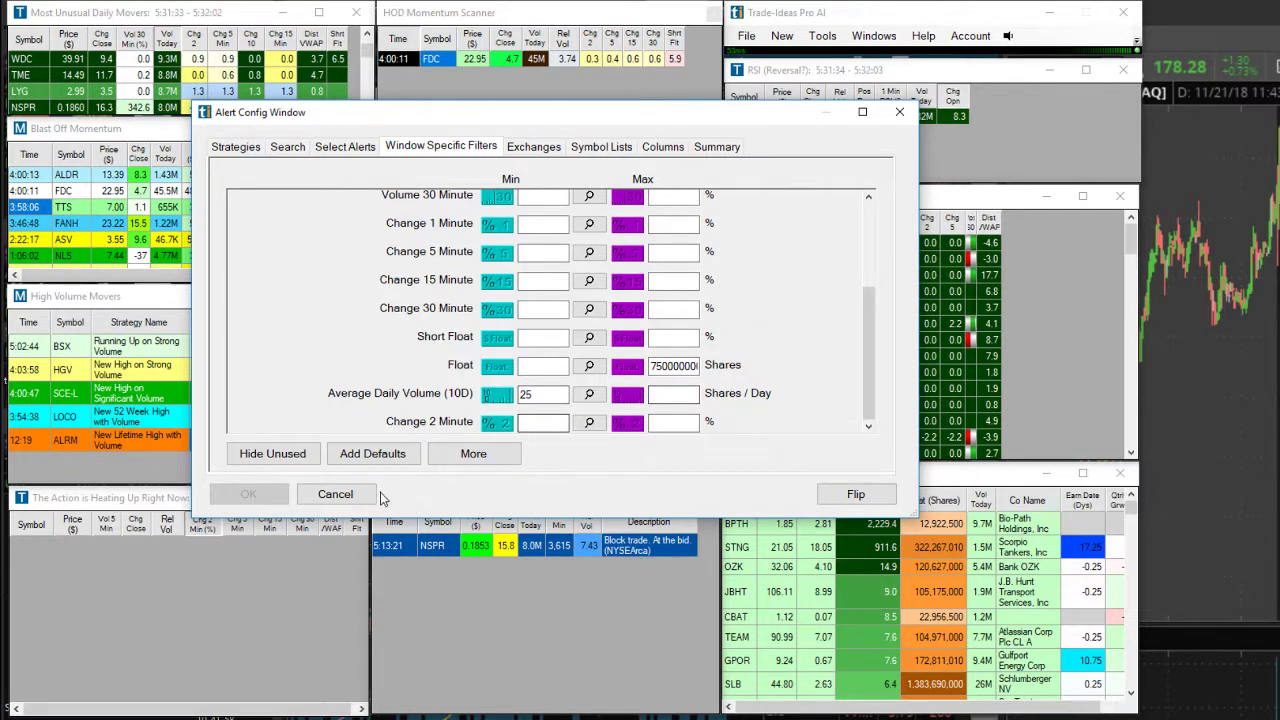
mouse_move(872, 360)
left_mouse_down()
mouse_move(884, 277)
mouse_move(878, 362)
left_mouse_up()
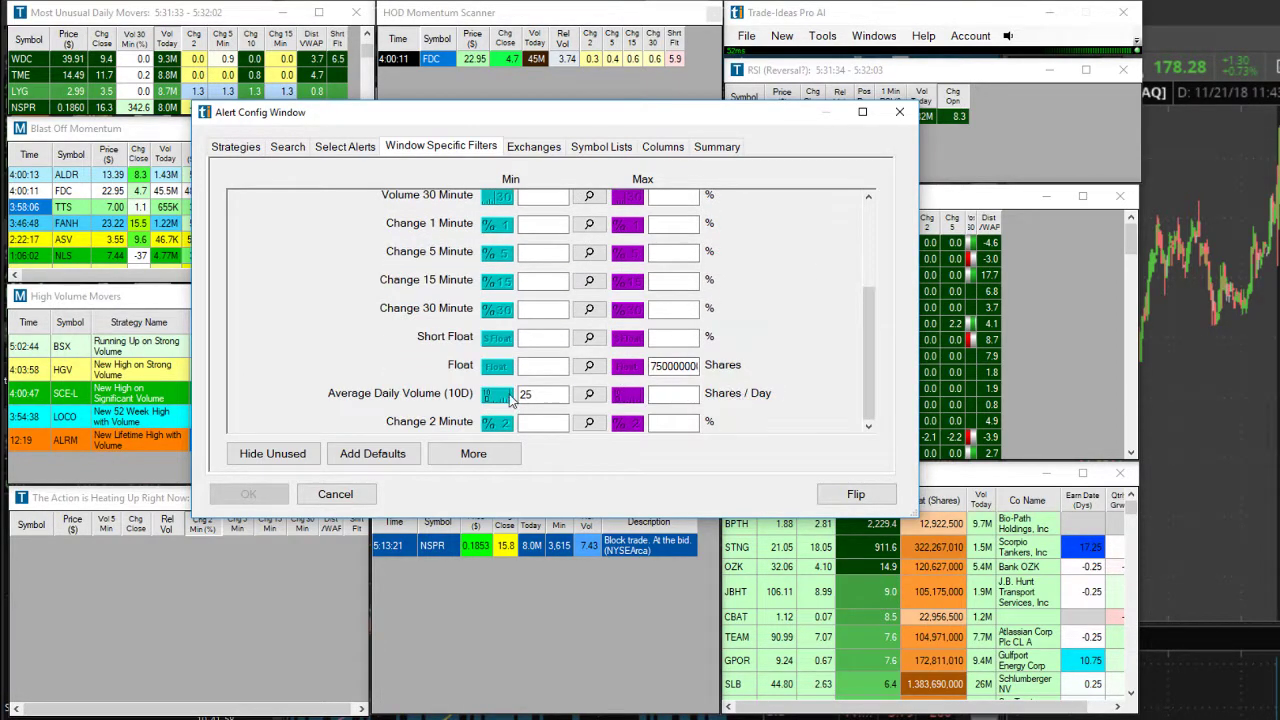
left_click(335, 494)
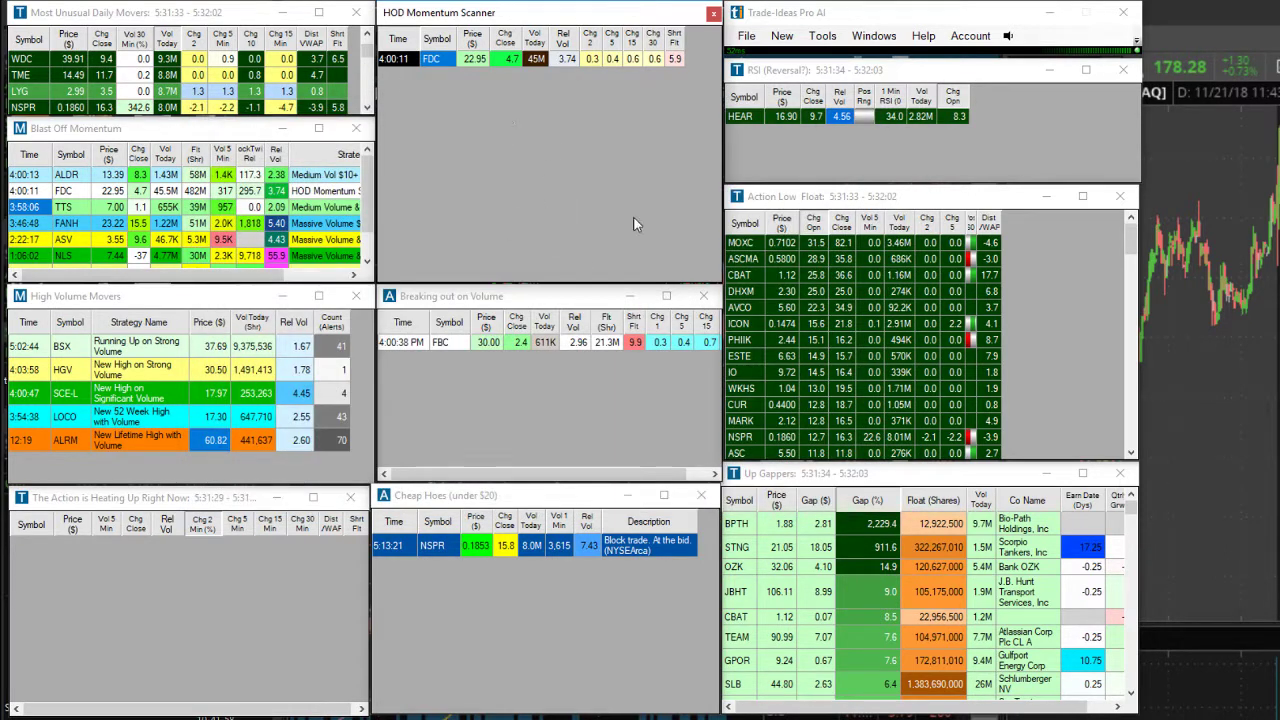
Switch the HOD Momentum Scanner to History > Today.
right_click(594, 119)
mouse_move(662, 151)
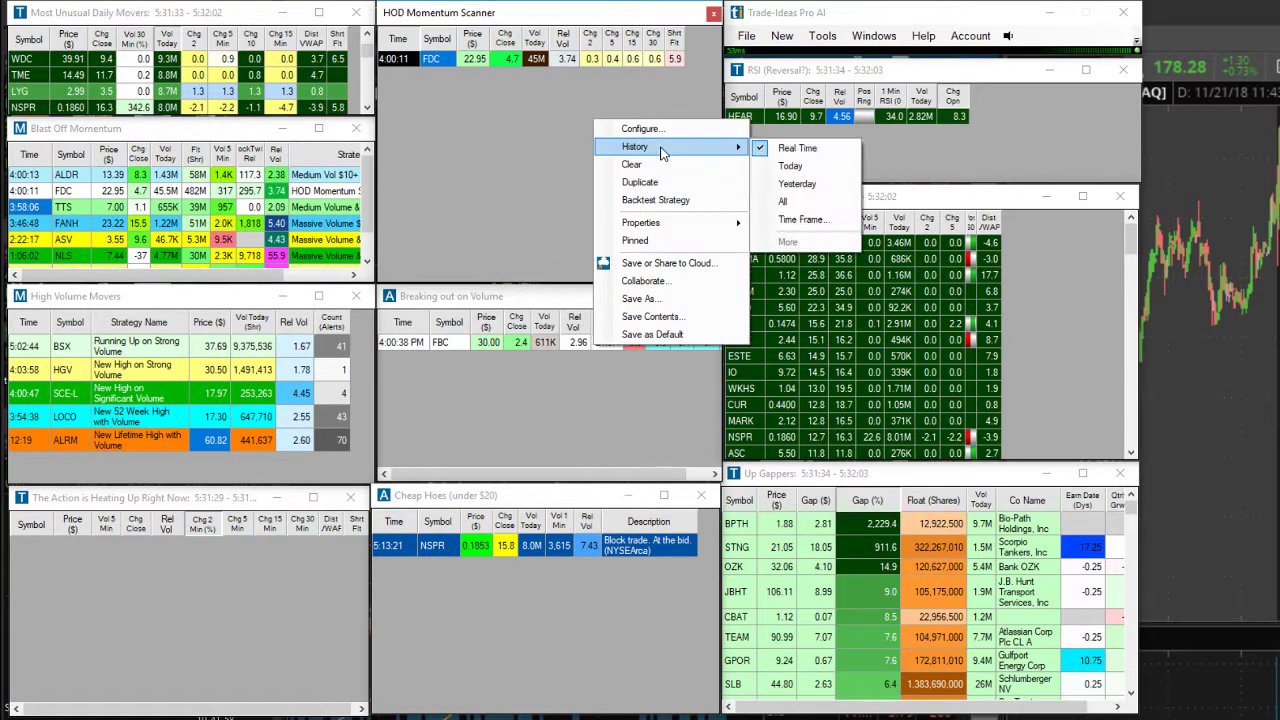
left_click(790, 166)
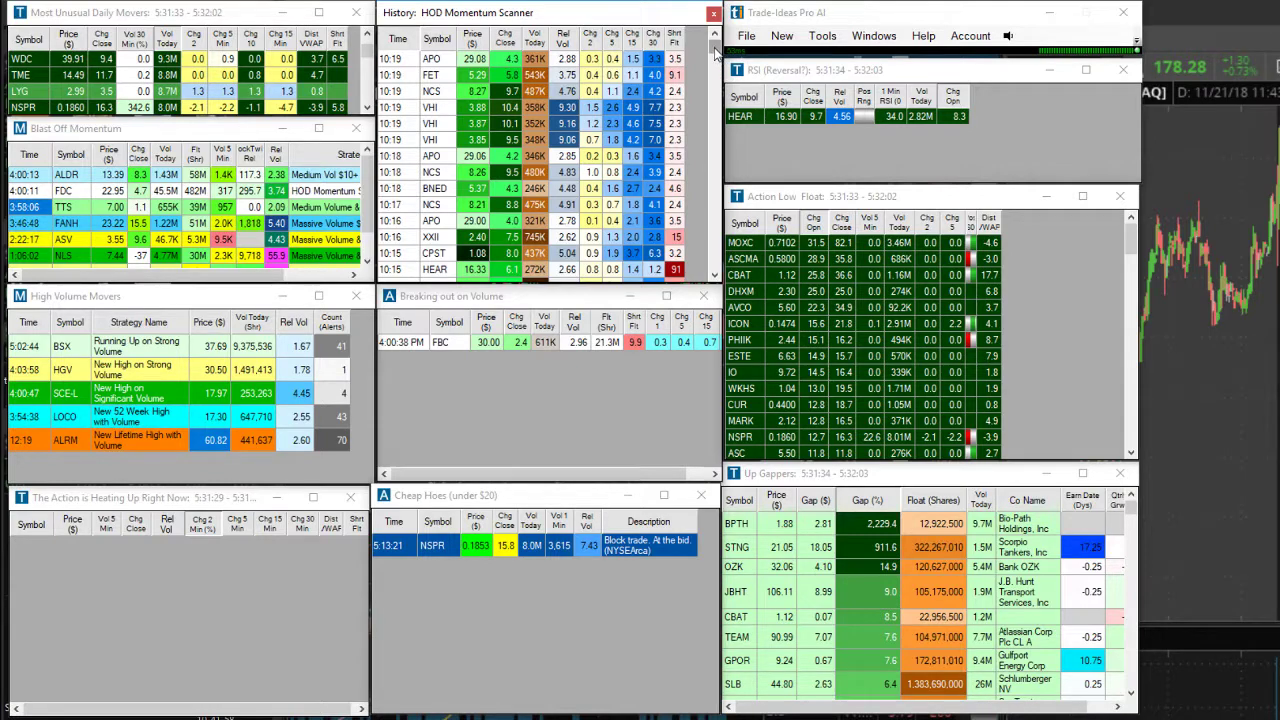
left_click_drag(715, 48, 701, 262)
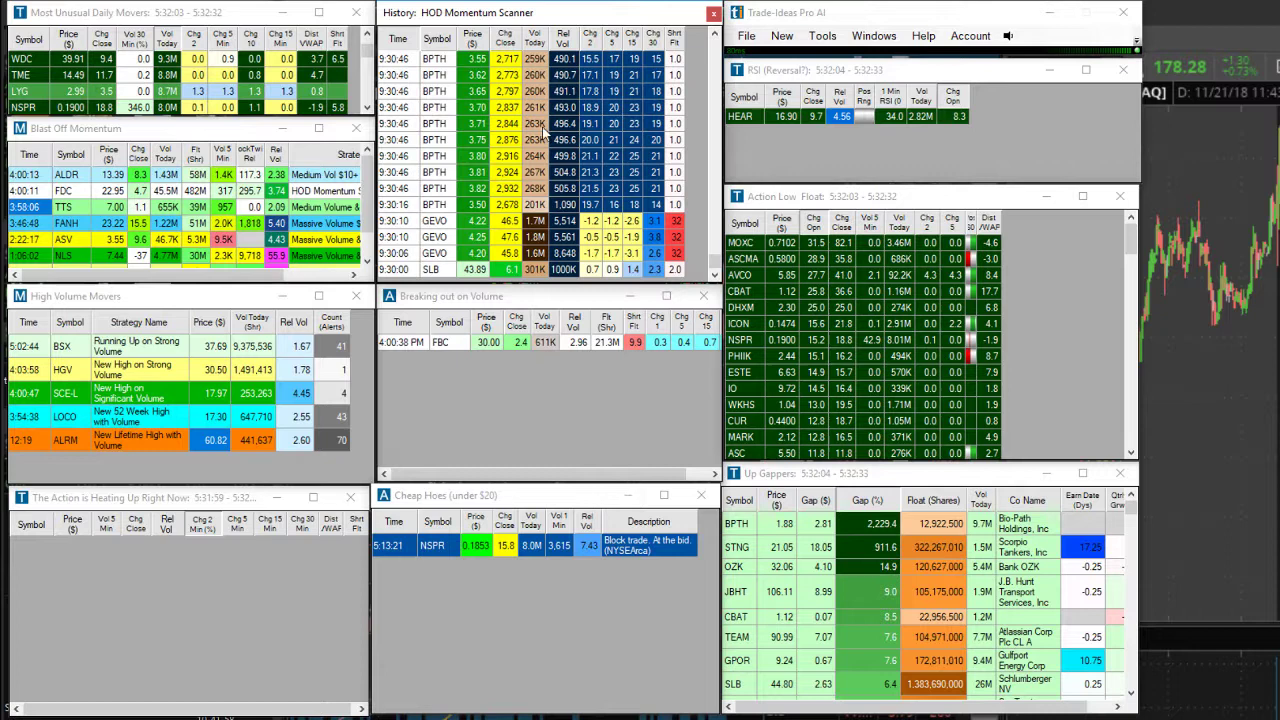
Scroll the History window to the 9:30–9:34 alerts for BPTH, VFC and UPL.
left_click(716, 36)
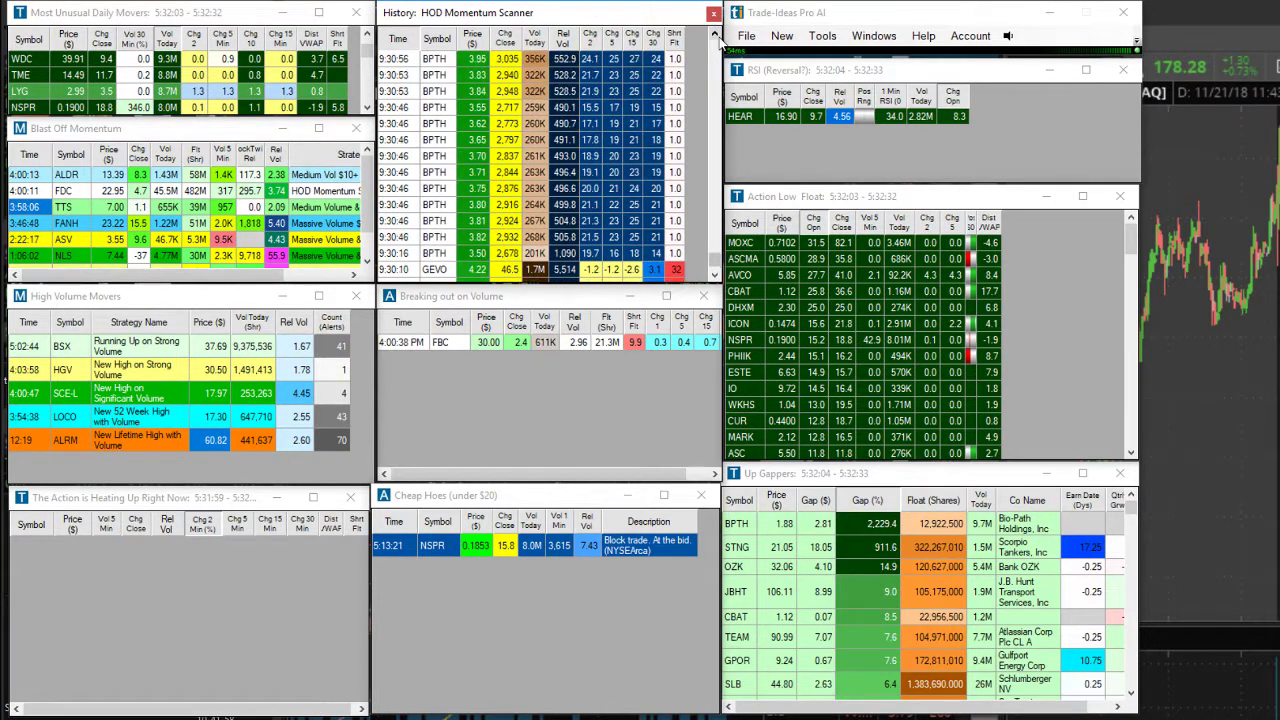
left_click(716, 36)
left_click(716, 36)
left_click(716, 36)
left_click(716, 36)
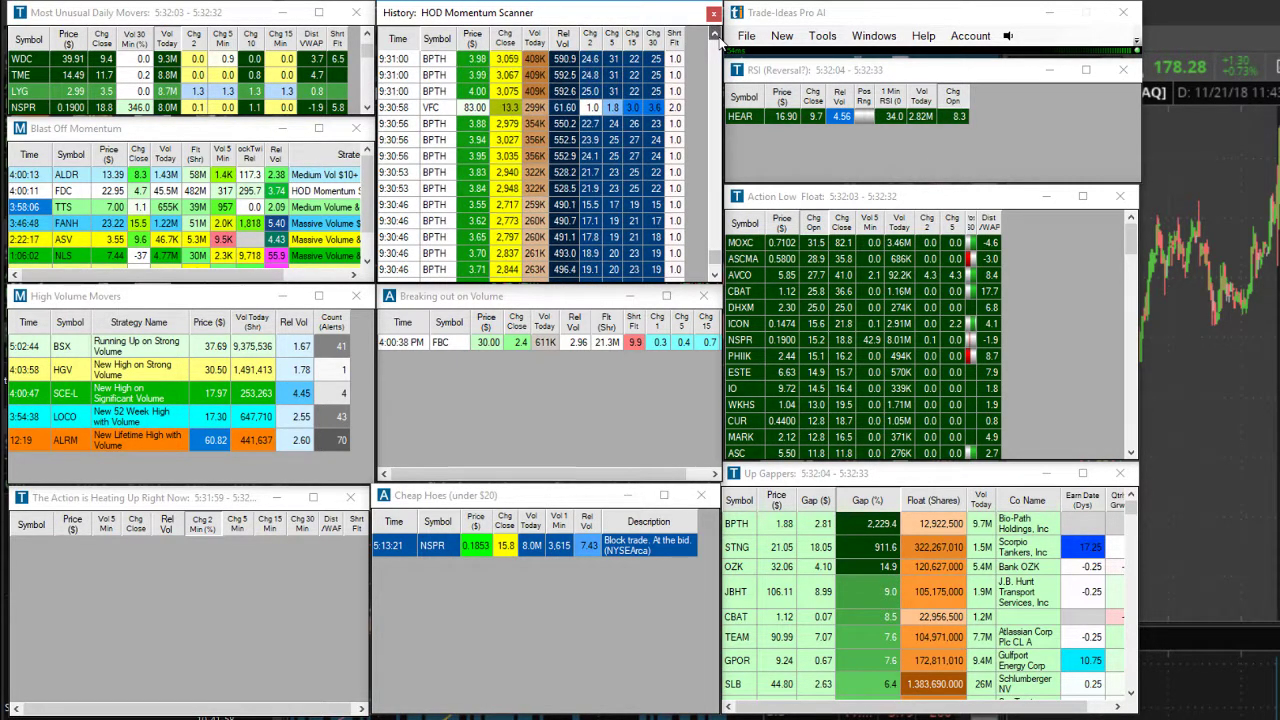
left_click(716, 36)
left_click(716, 36)
left_click(716, 36)
left_click(716, 36)
left_click(716, 36)
left_click(716, 36)
left_click(716, 36)
left_click(716, 36)
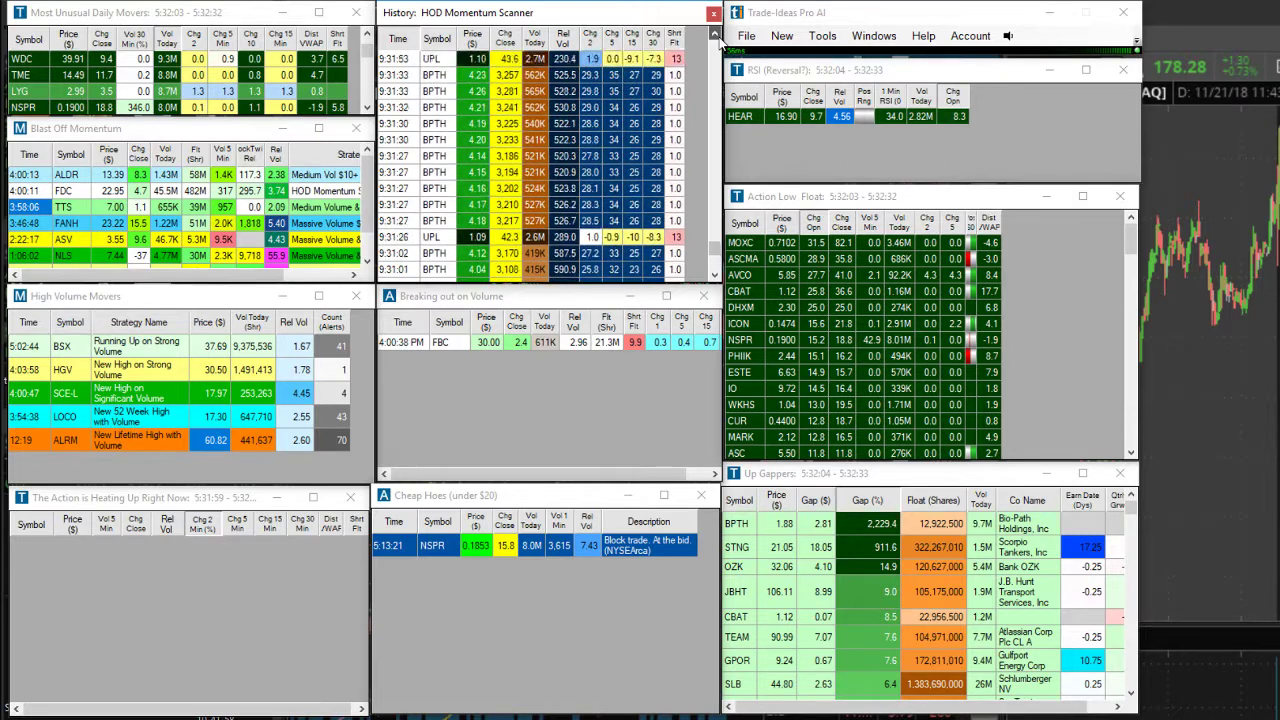
left_click(716, 36)
left_click(716, 36)
left_click(716, 36)
left_click(716, 36)
left_click(716, 36)
left_click(716, 36)
left_click(716, 36)
left_click(716, 36)
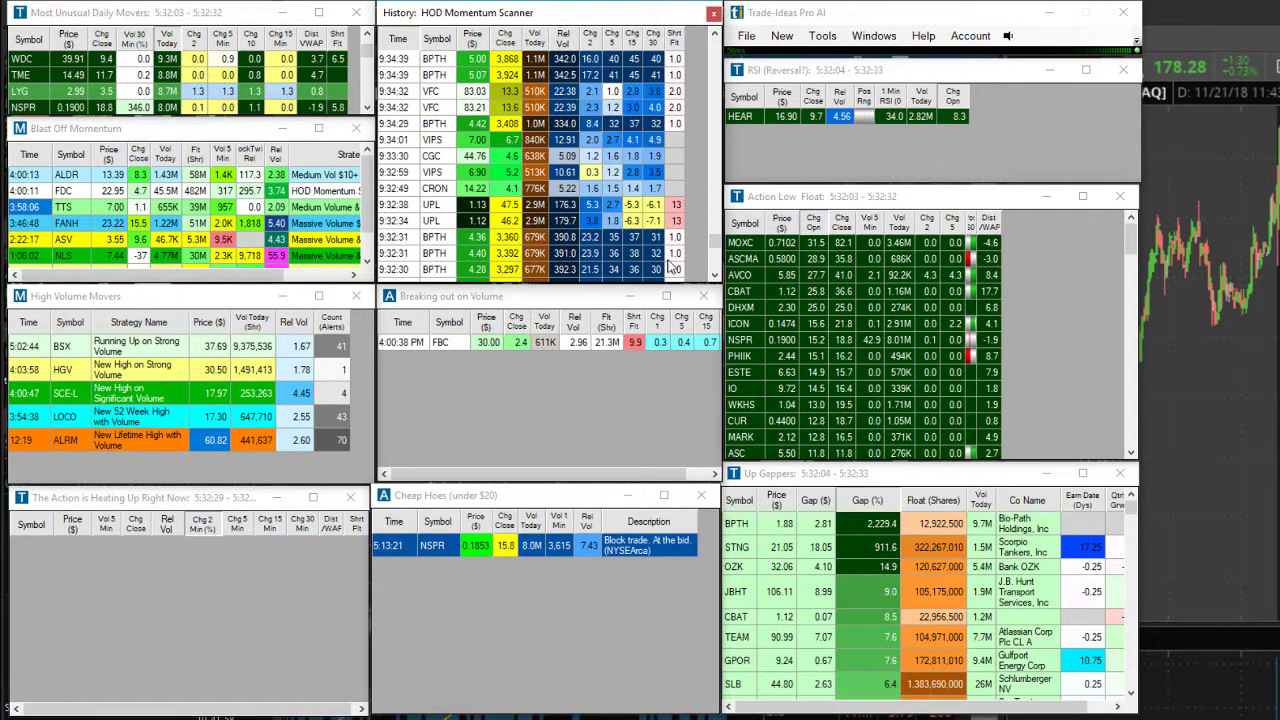
left_click(715, 275)
left_click(715, 275)
left_click(715, 275)
left_click(715, 275)
left_click(715, 275)
left_click(715, 275)
left_click(715, 275)
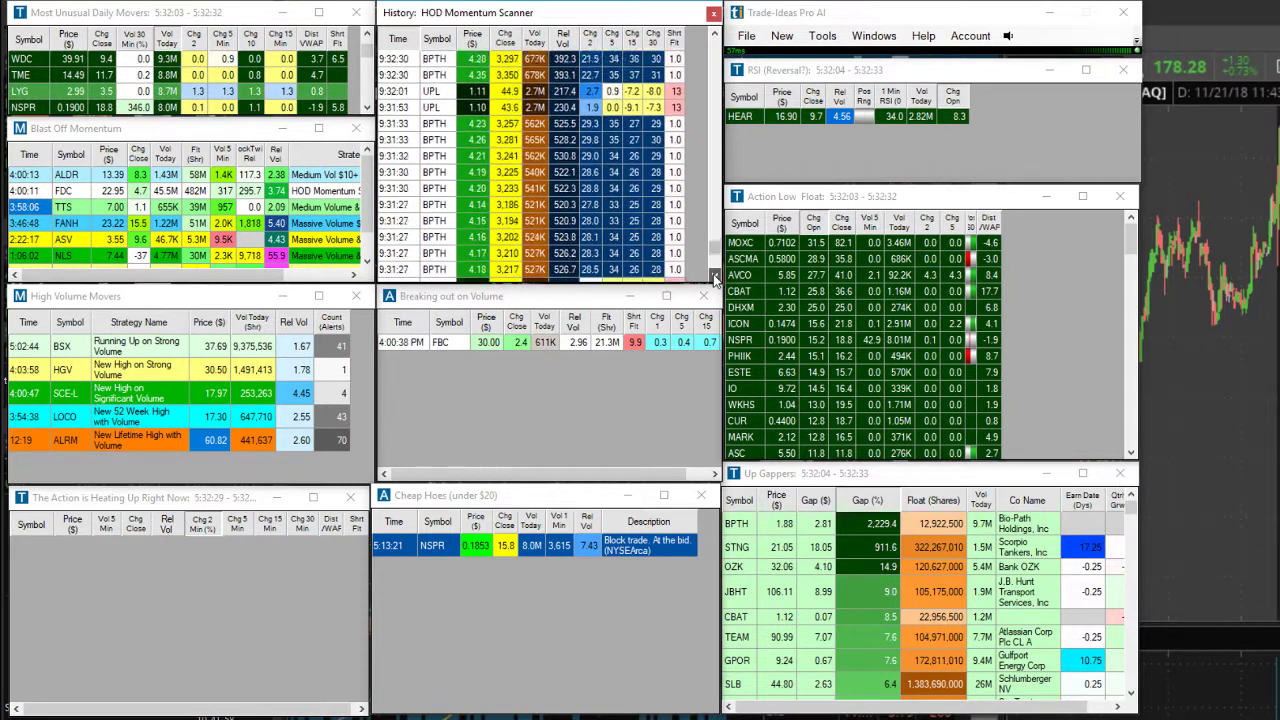
left_click(715, 275)
left_click(715, 275)
left_click(715, 275)
left_click(715, 275)
left_click(715, 275)
left_click(715, 275)
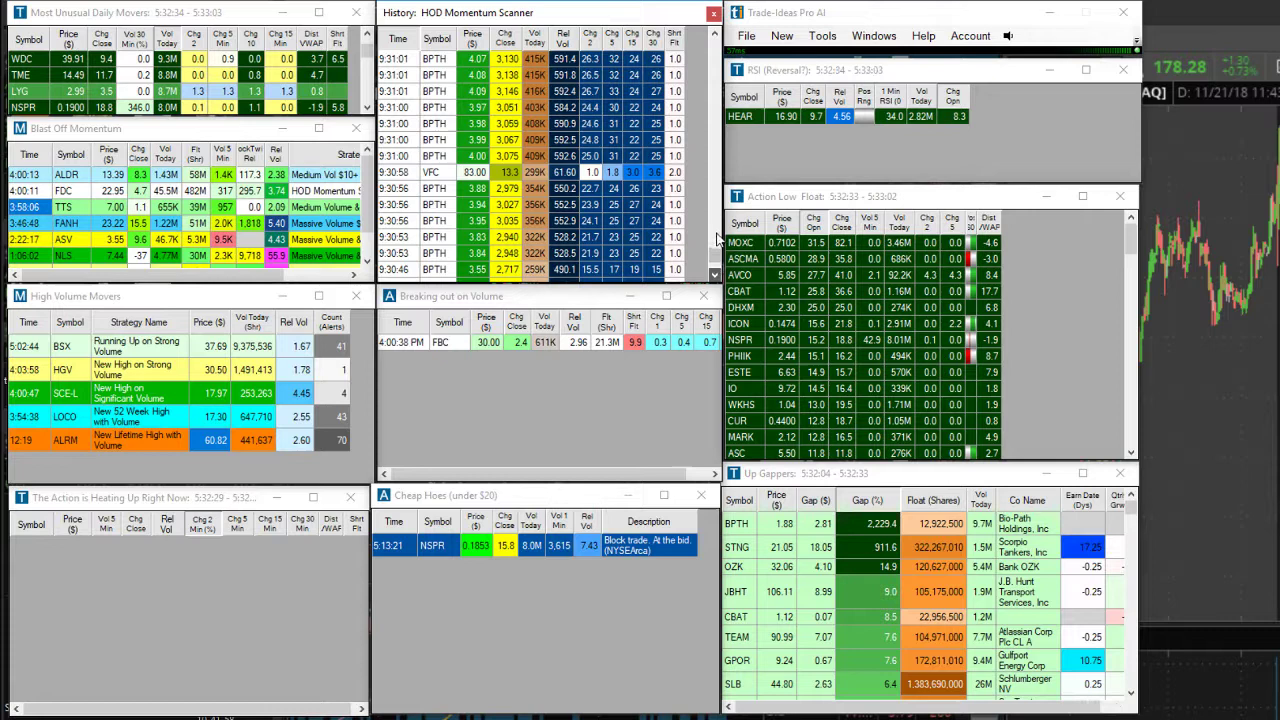
left_click(715, 266)
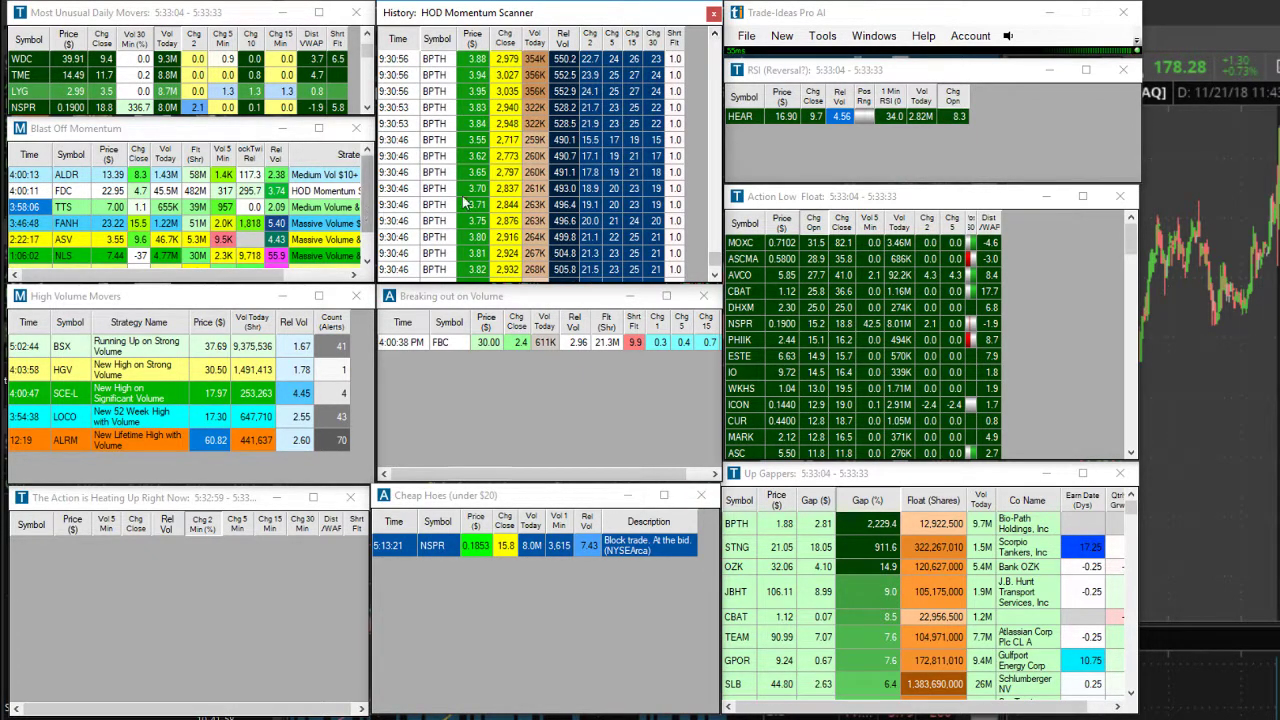
Inspect the BPTH row options in History and Up Gappers, then dismiss them.
right_click(437, 206)
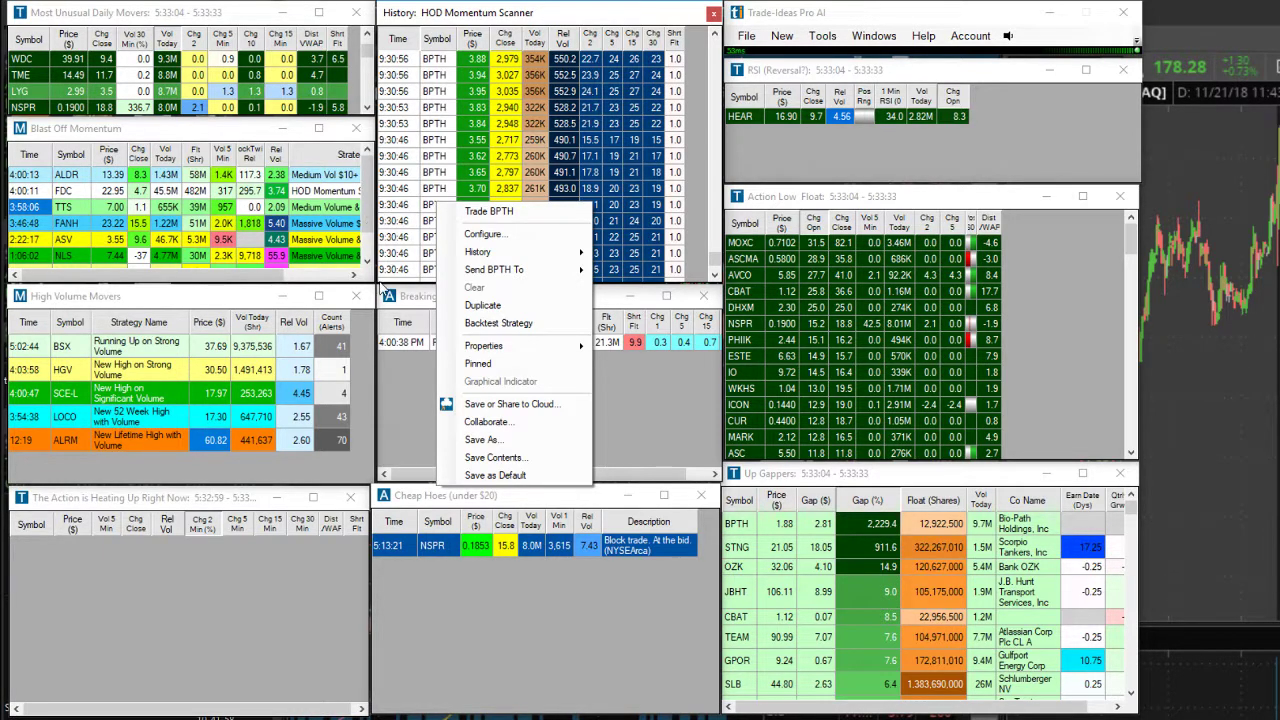
left_click(562, 612)
left_click(737, 537)
right_click(737, 535)
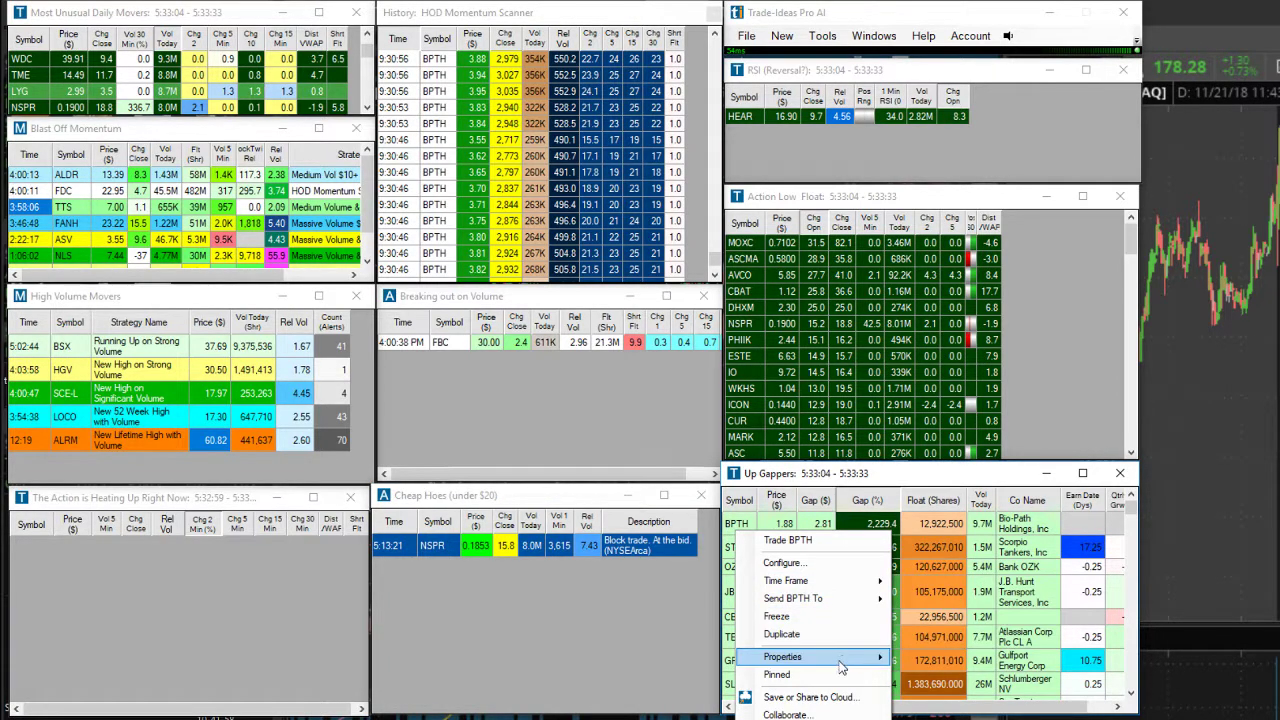
key("Escape")
Create a new chart window via New > Chart Window, opening on QQQ daily.
left_click(782, 36)
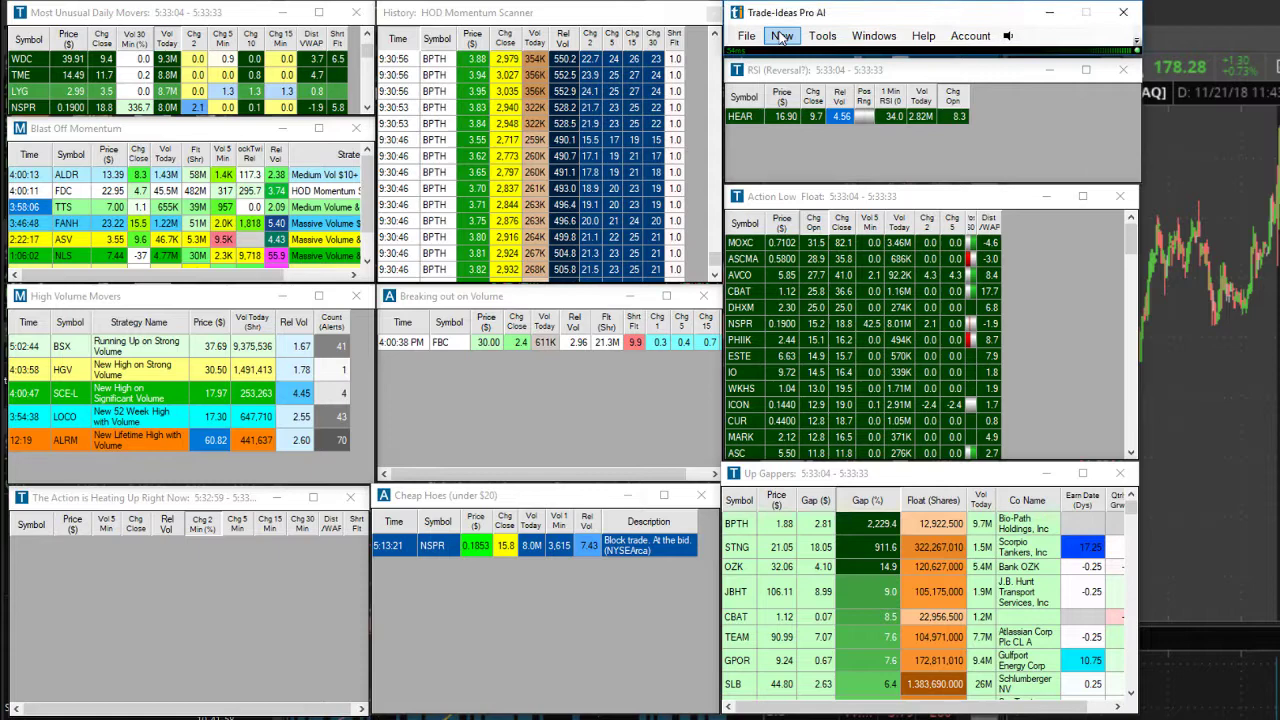
left_click(848, 74)
left_click(785, 38)
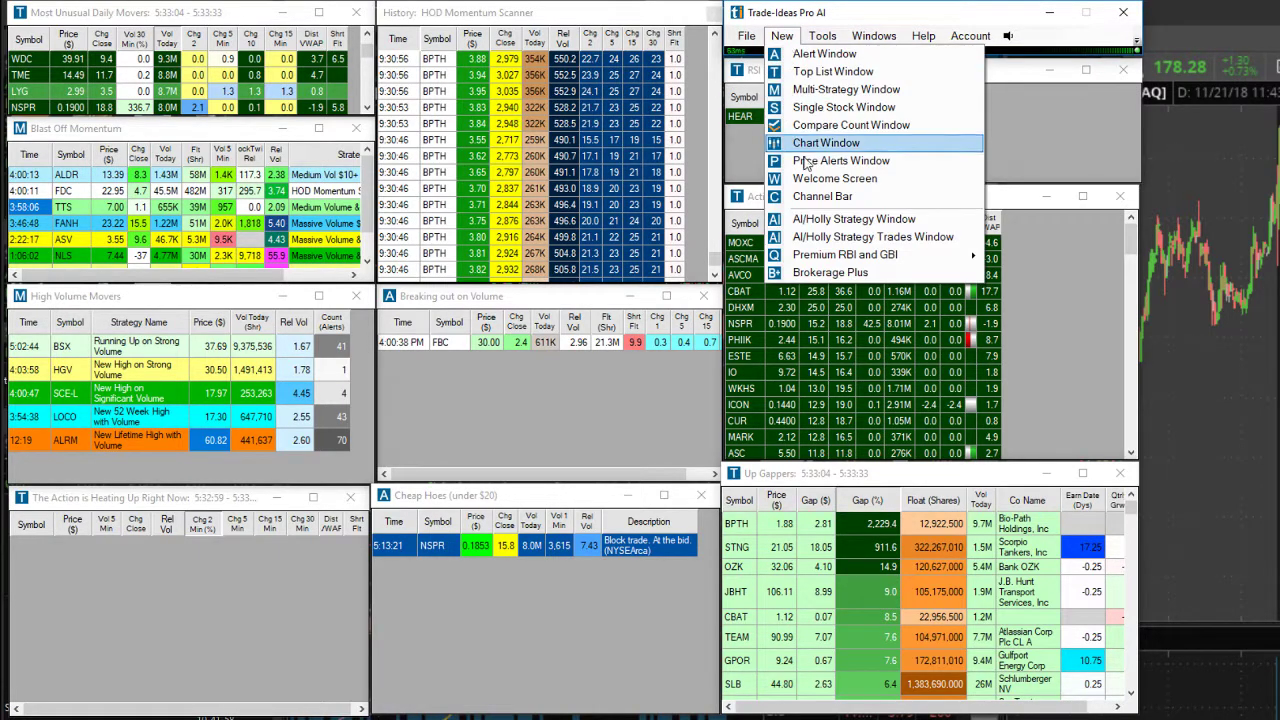
left_click(820, 150)
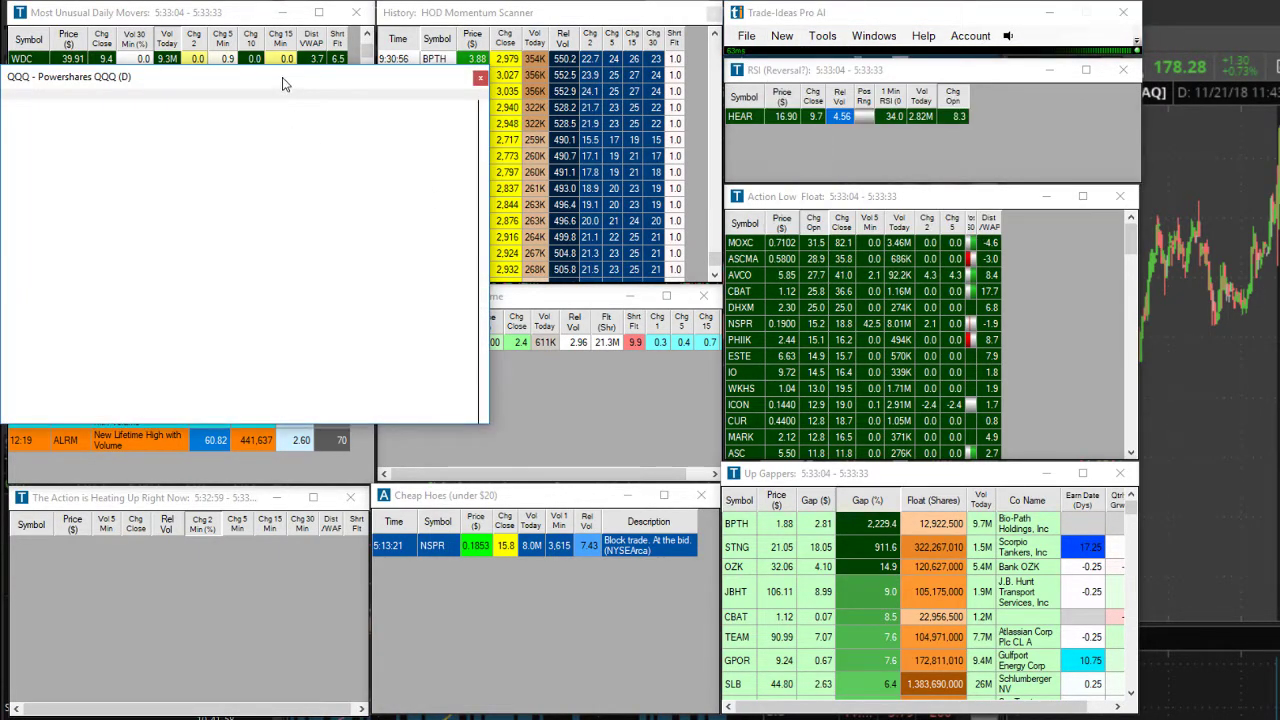
Move the QQQ chart to the workspace centre and set its time frame to 1 minute.
left_click_drag(280, 80, 494, 258)
right_click(421, 372)
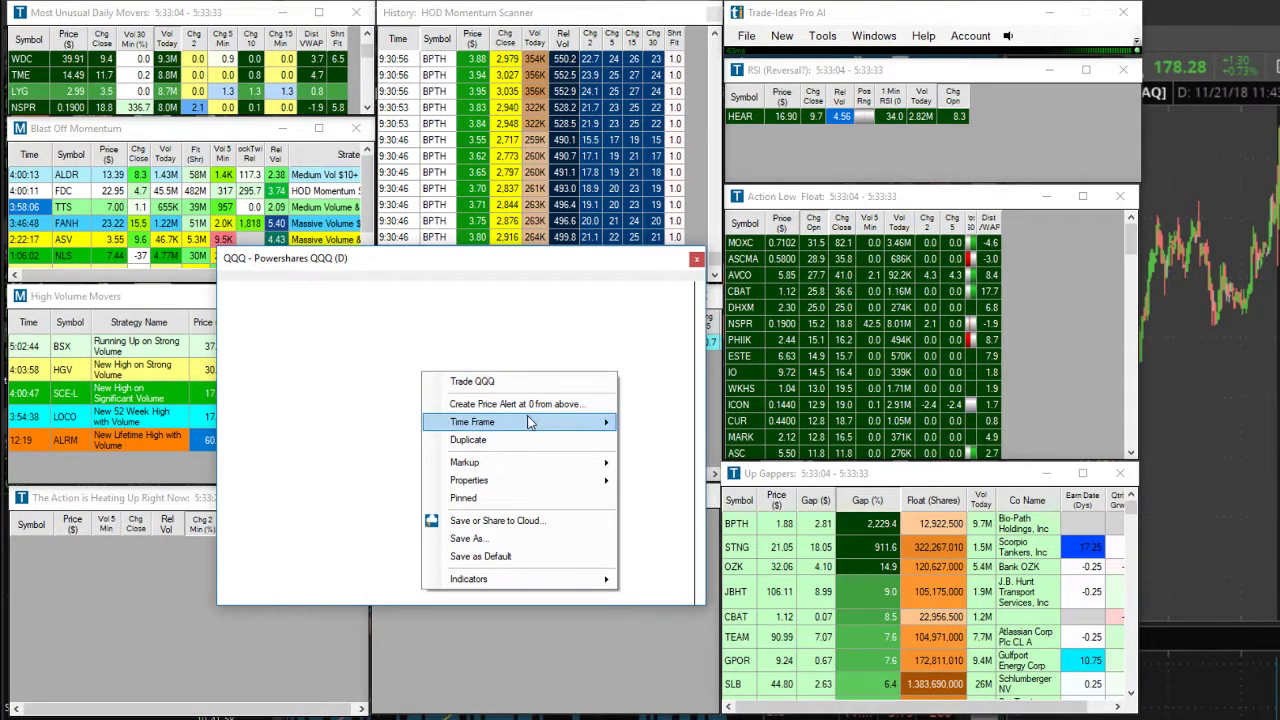
mouse_move(528, 420)
left_click(655, 423)
left_click(795, 113)
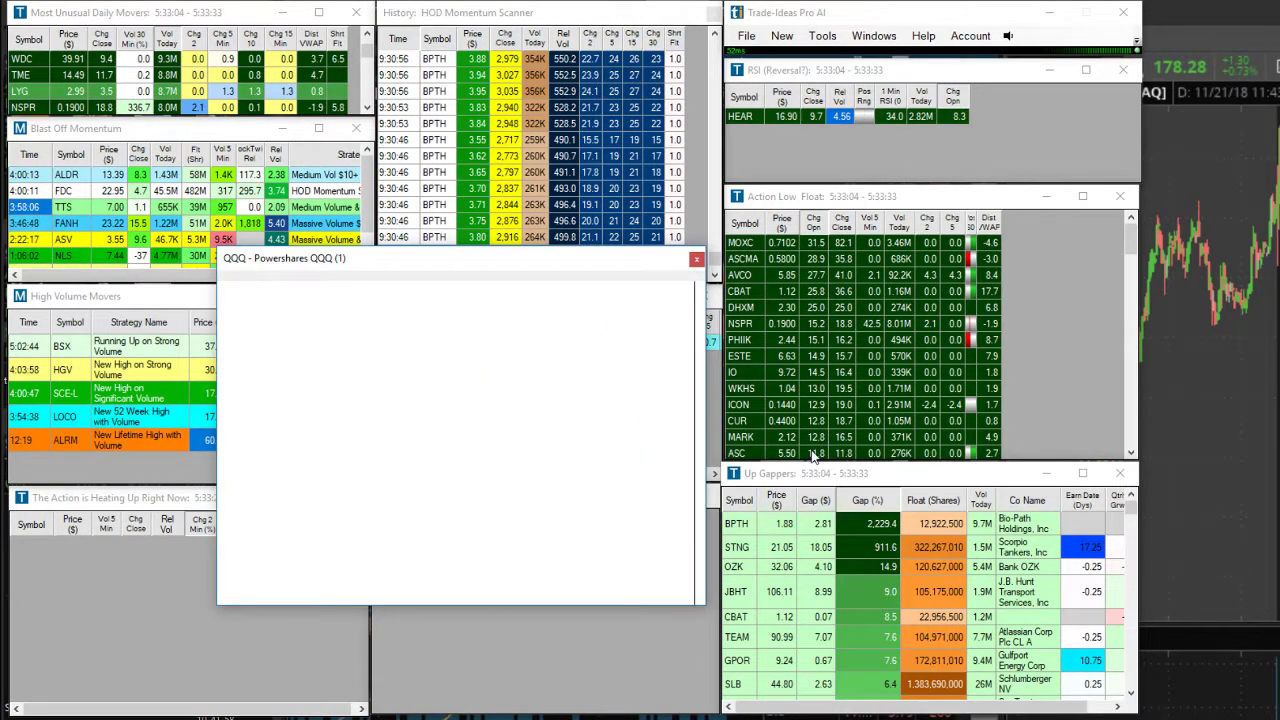
Load BPTH from Up Gappers into the chart and move it to the right side.
left_click(752, 530)
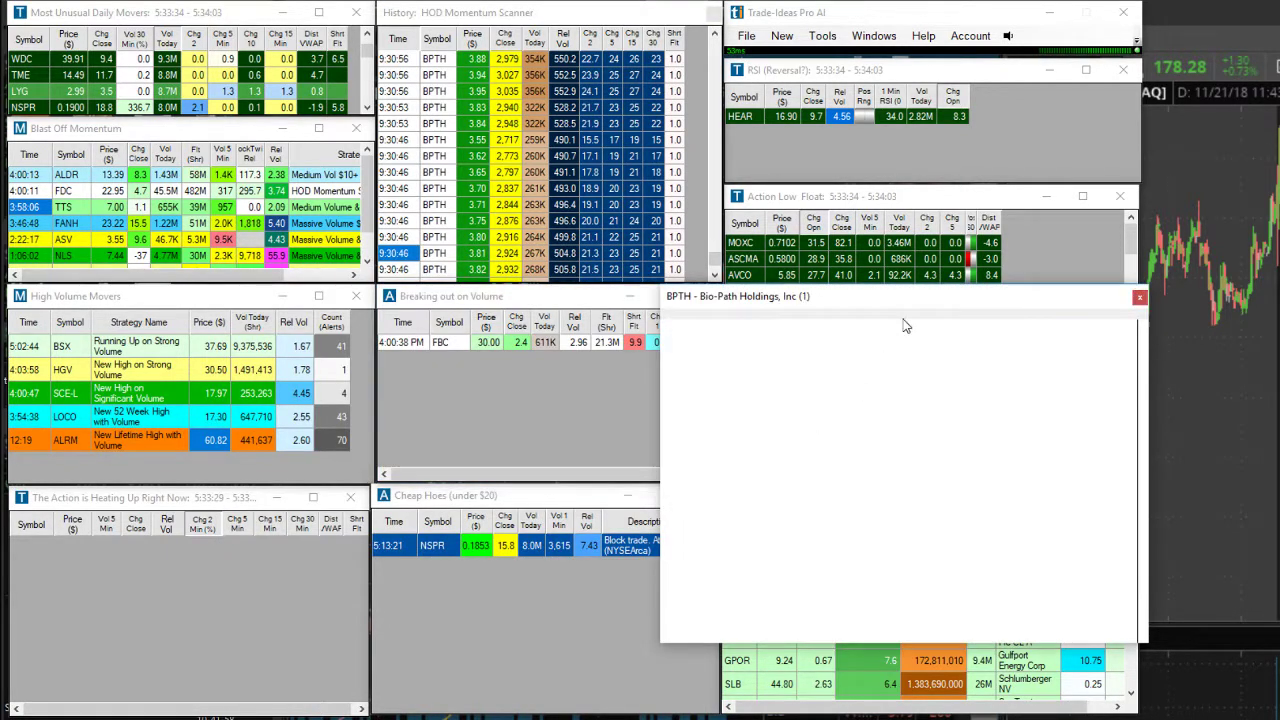
left_click_drag(906, 306, 1256, 206)
right_click(1224, 363)
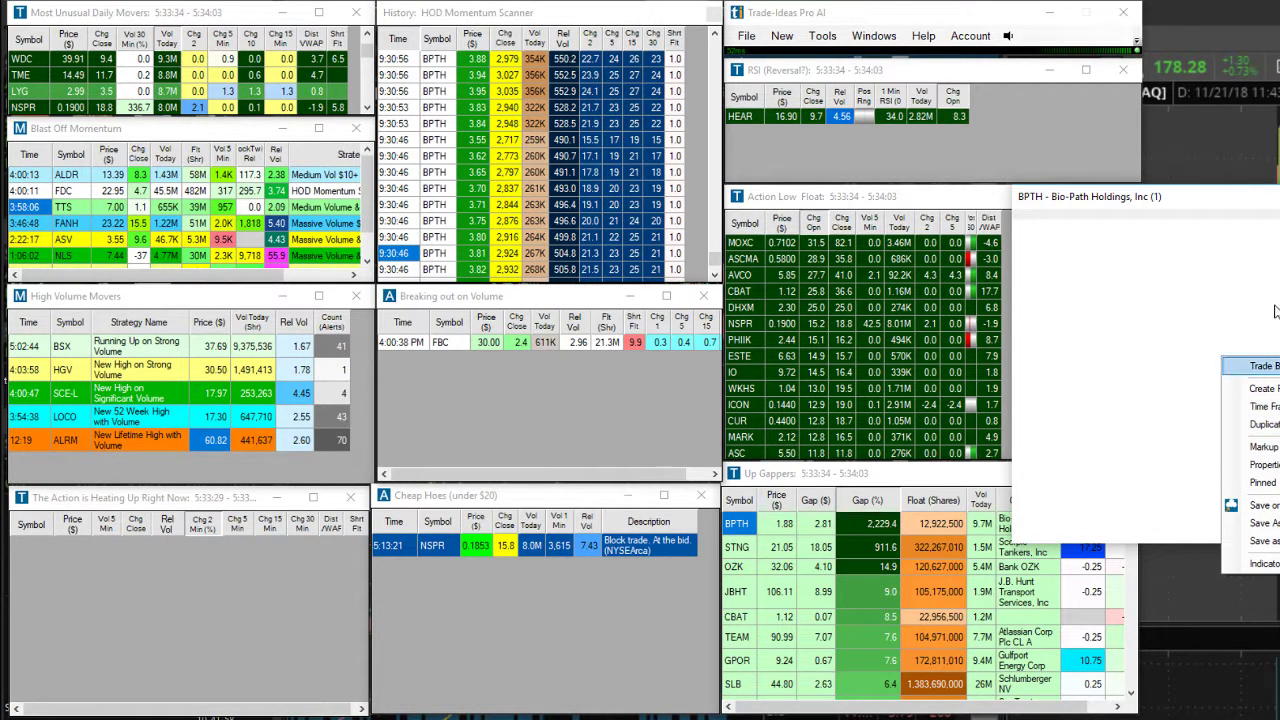
right_click(1219, 260)
key("Escape")
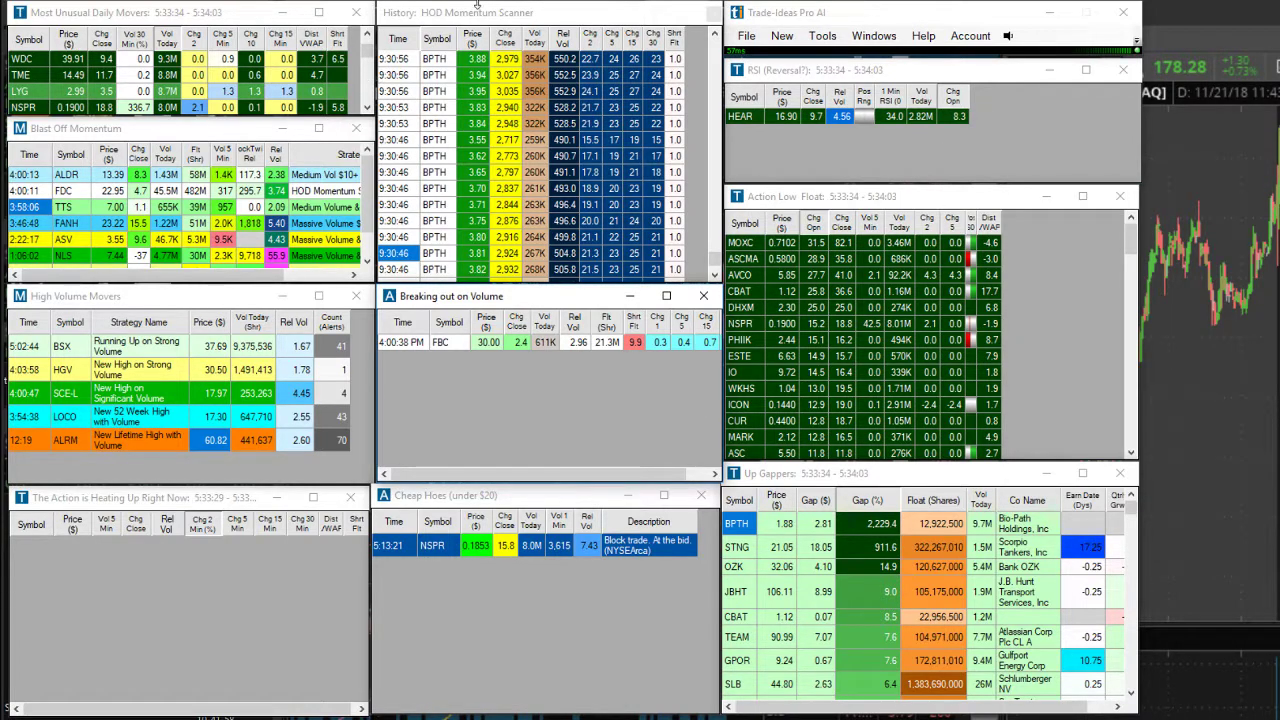
Scroll through the HOD Momentum history alerts, then open another QQQ chart window.
left_click(714, 34)
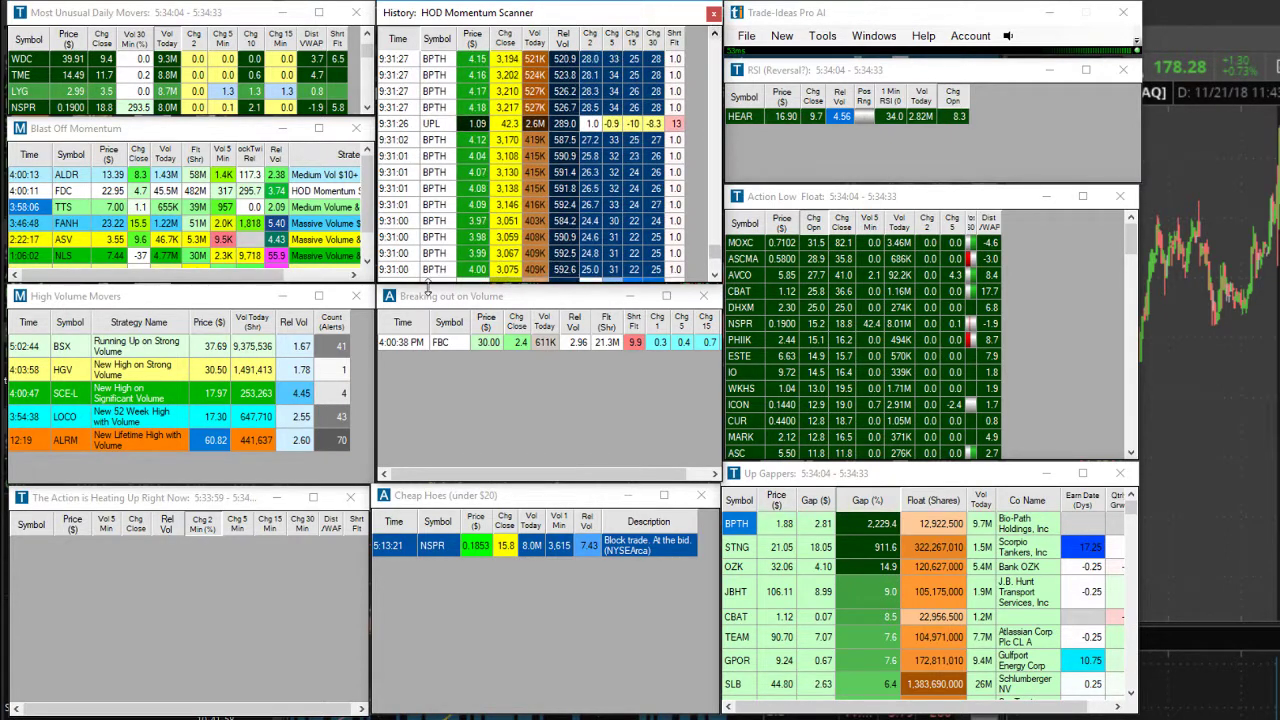
left_click(714, 34)
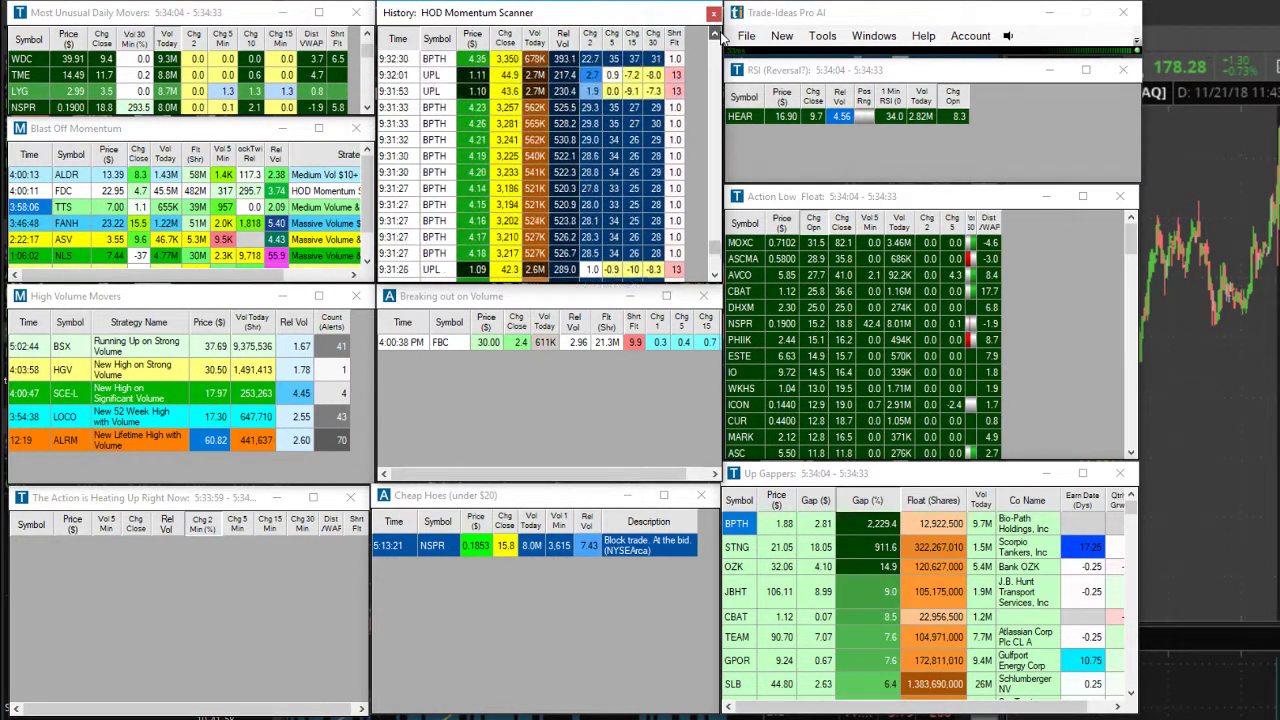
left_click(714, 34)
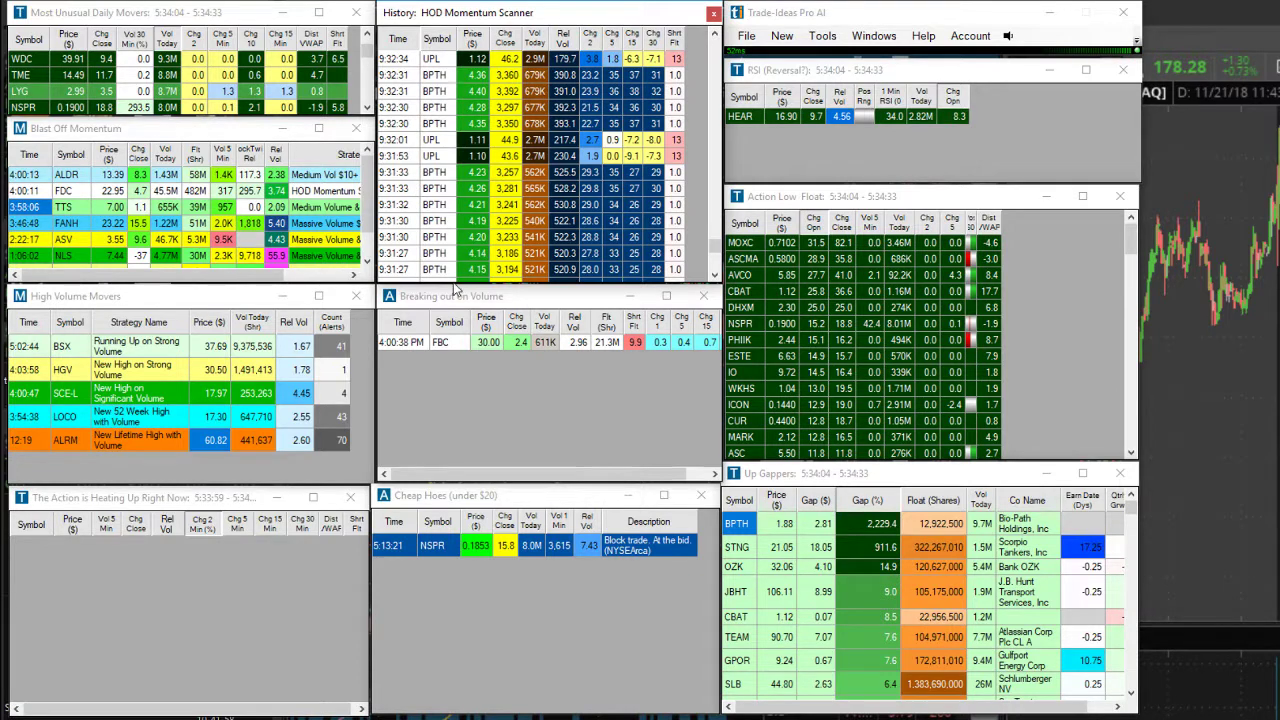
left_click(714, 258)
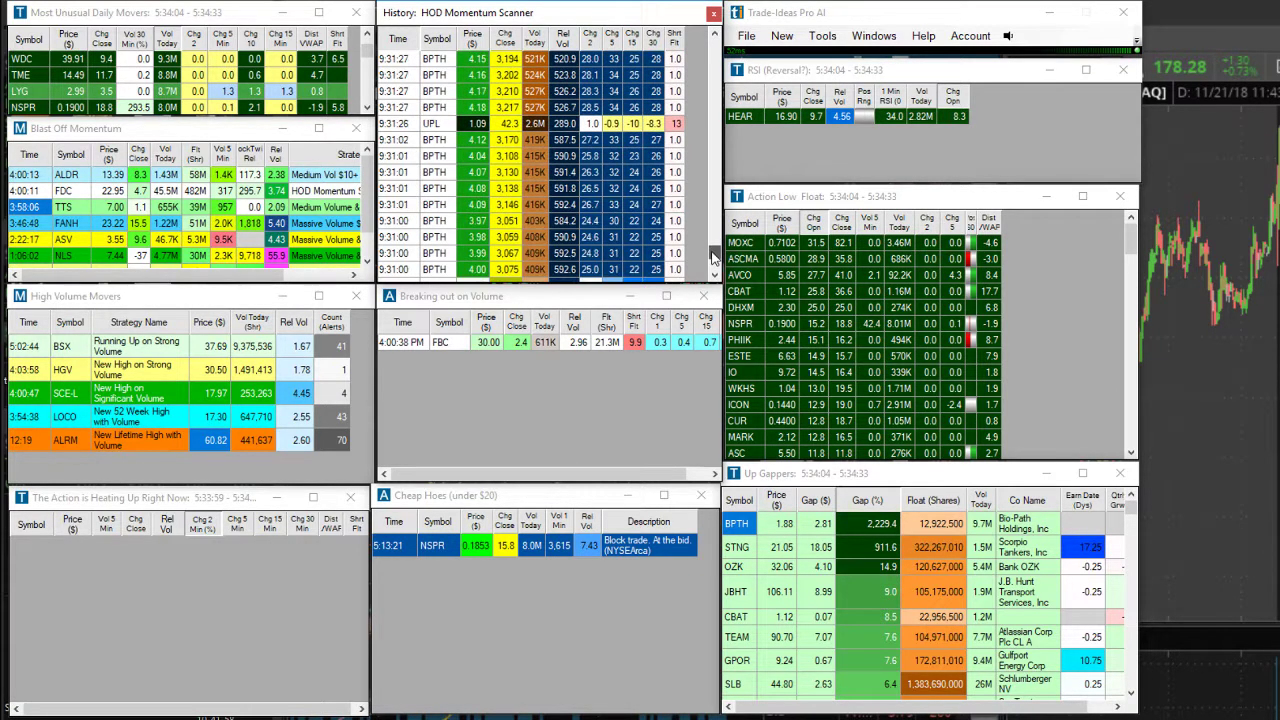
left_click(714, 258)
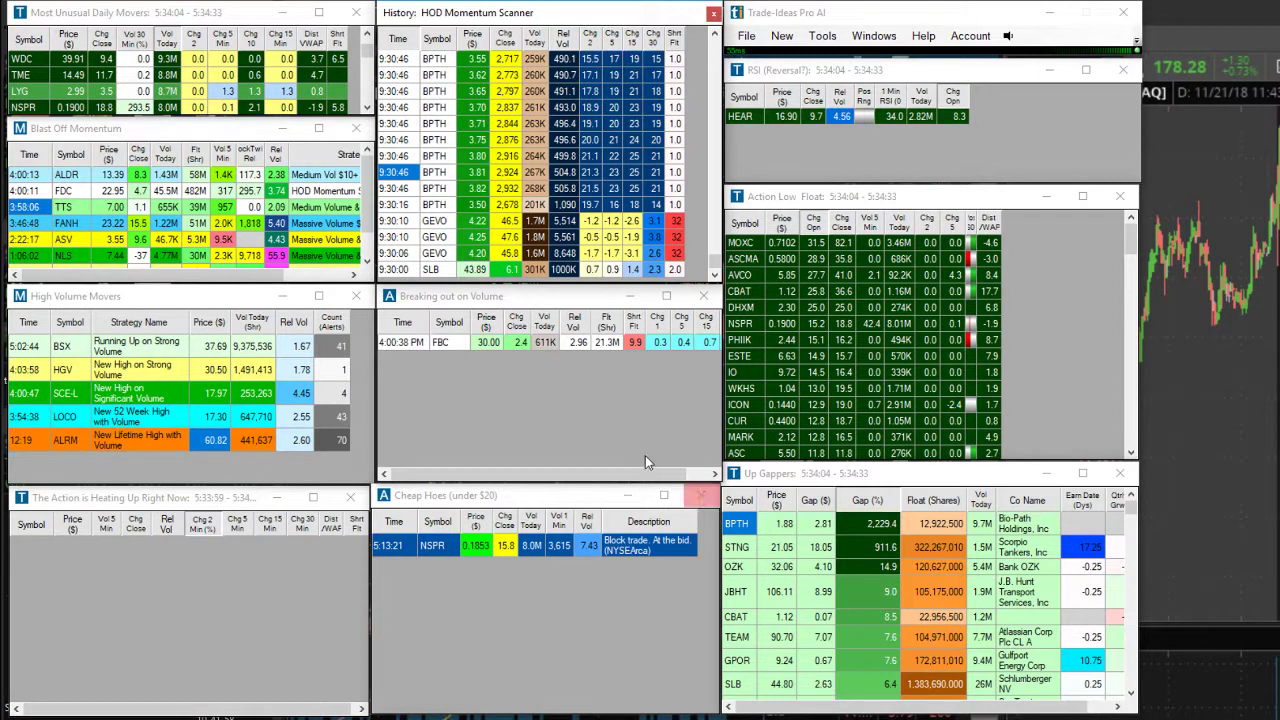
left_click(781, 36)
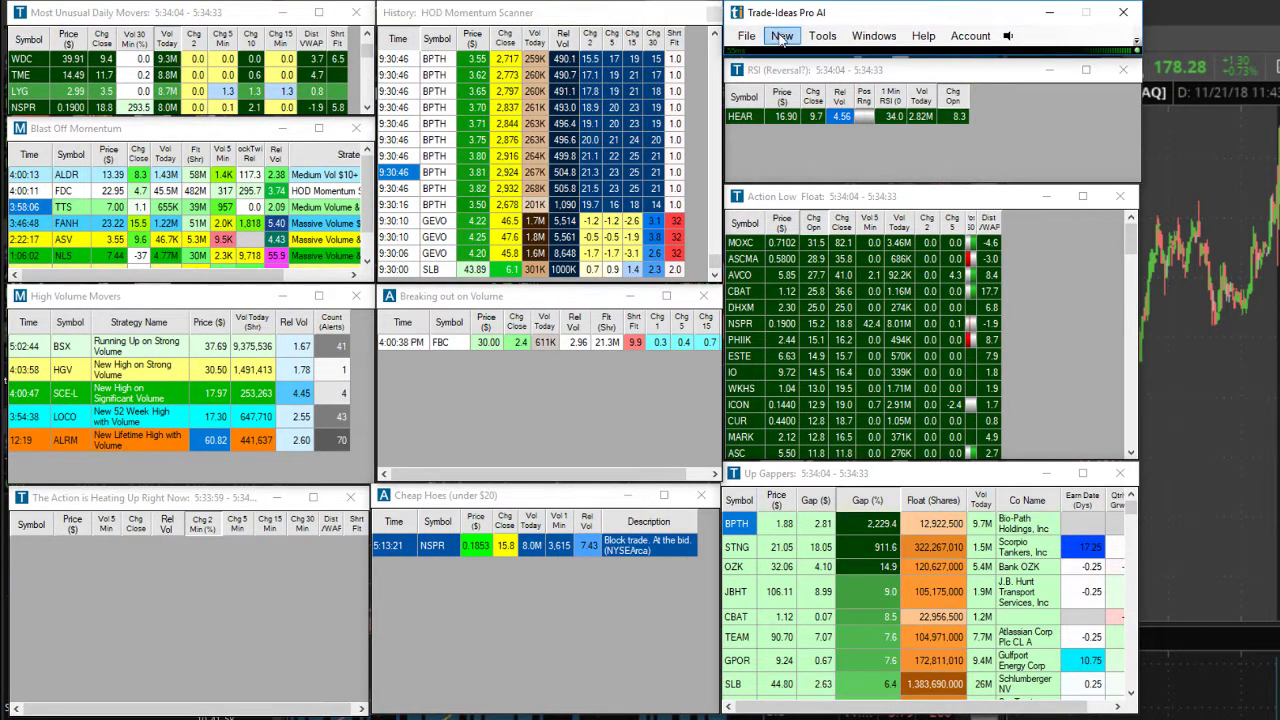
left_click(846, 145)
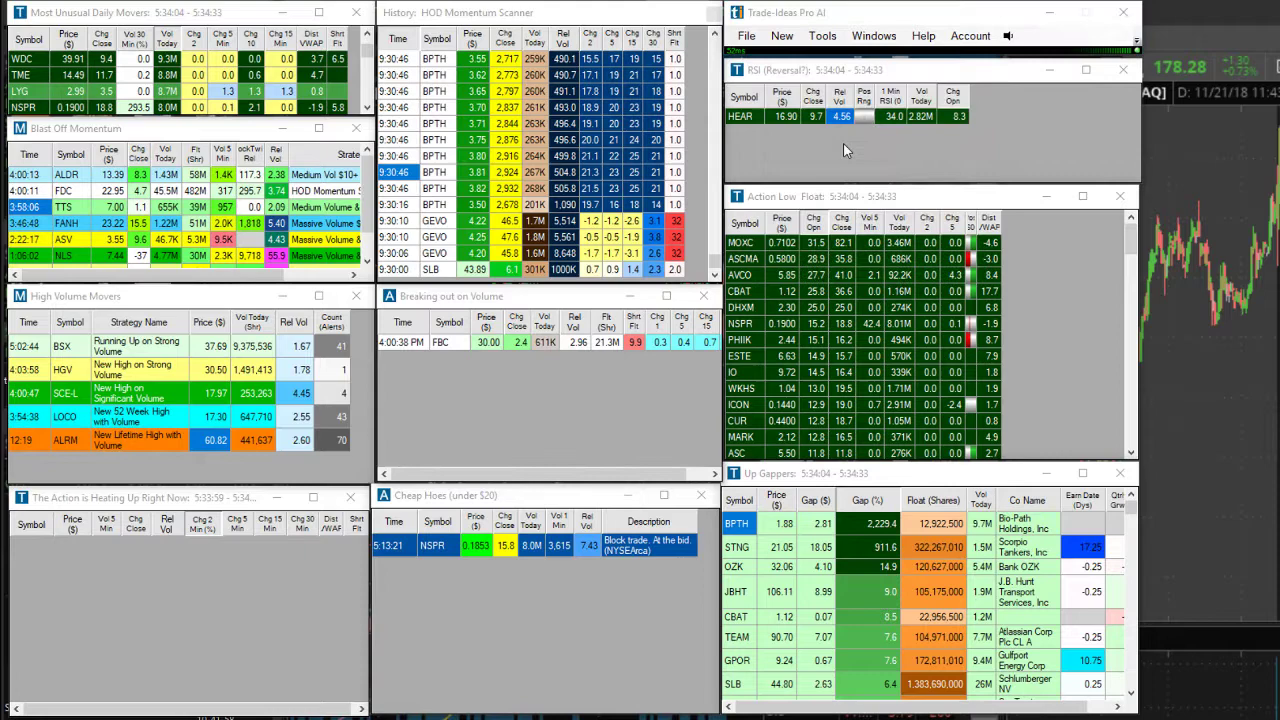
Stretch the QQQ chart over the lower right, set 1-minute bars, and load BPTH from History.
left_click_drag(263, 79, 1043, 308)
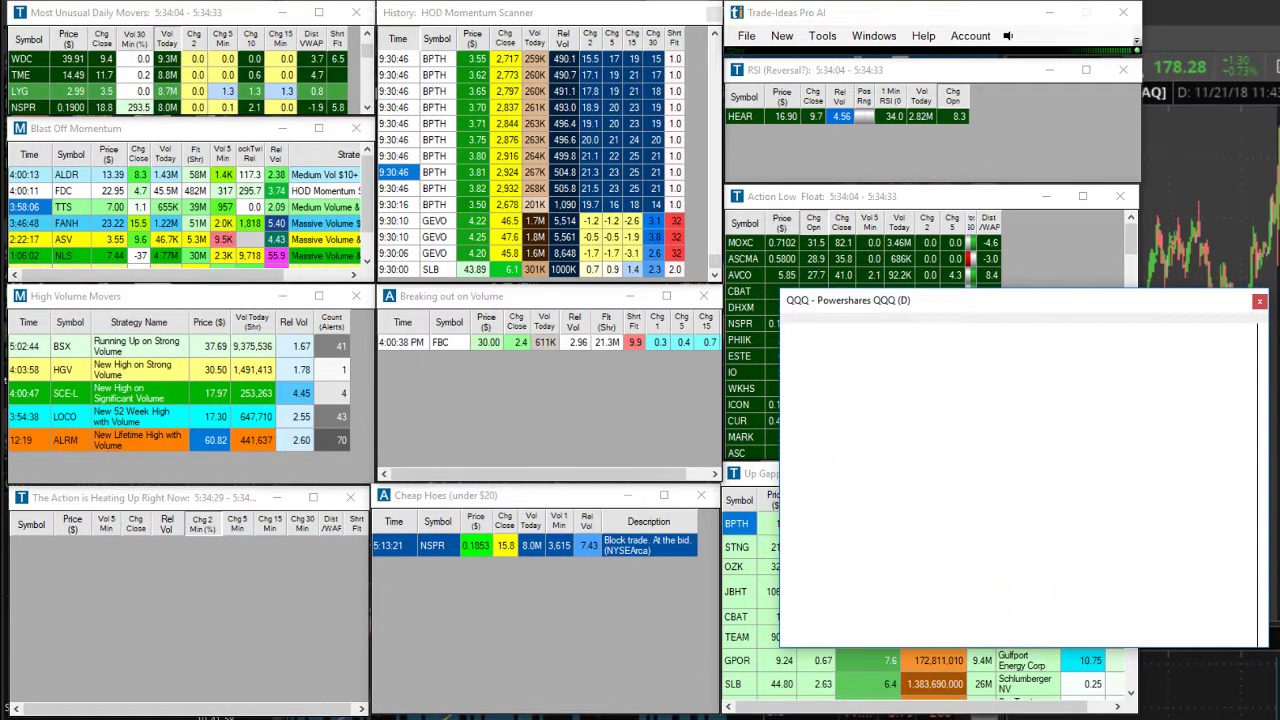
left_click_drag(1266, 645, 1279, 719)
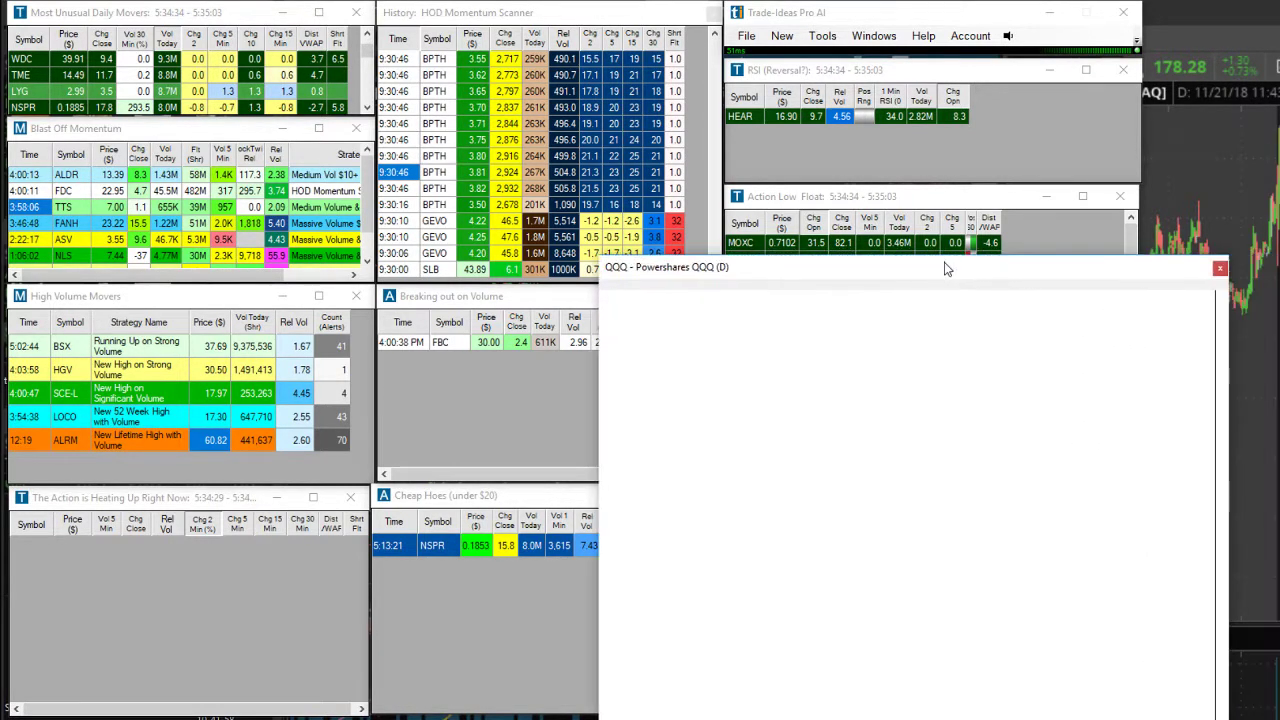
right_click(1234, 389)
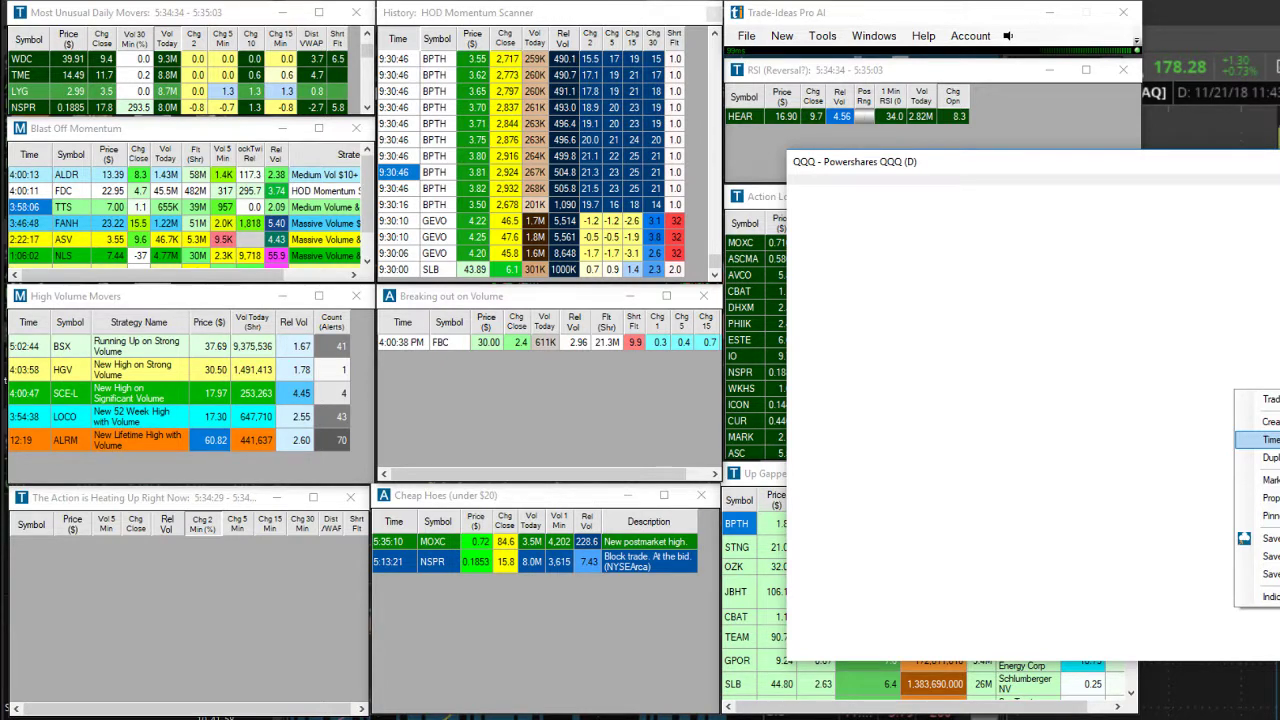
left_click(1272, 440)
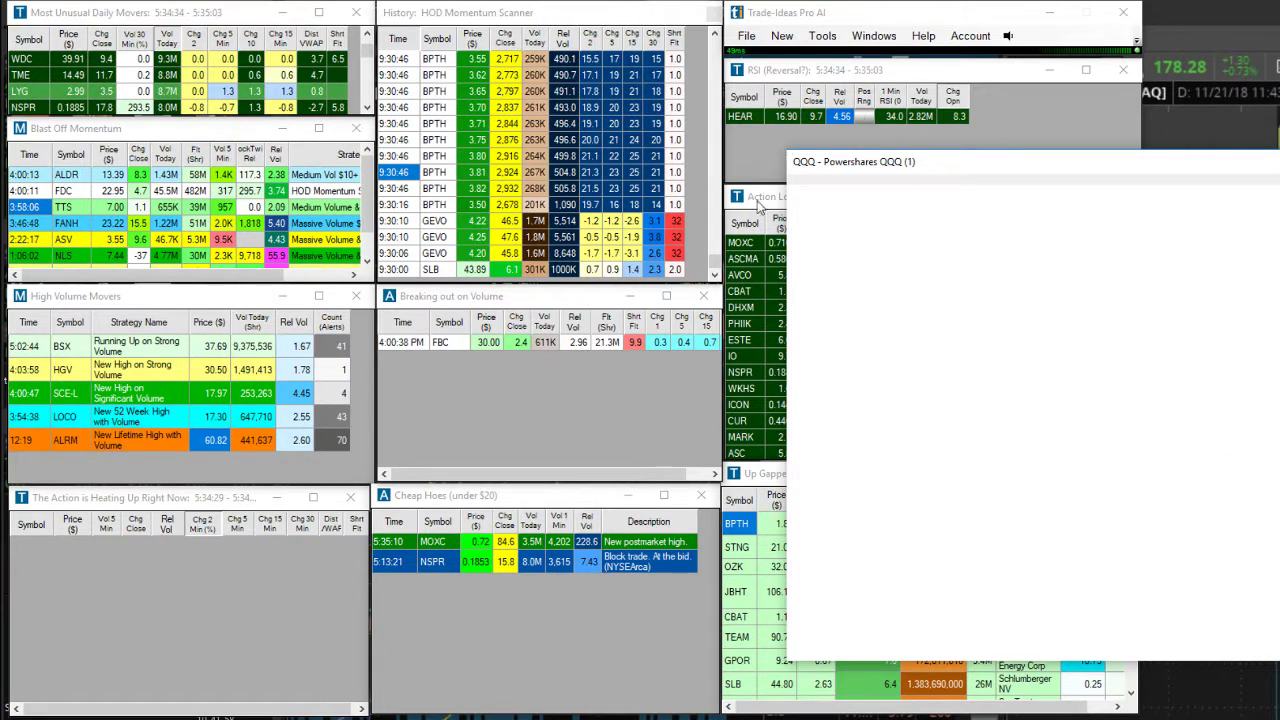
left_click(444, 94)
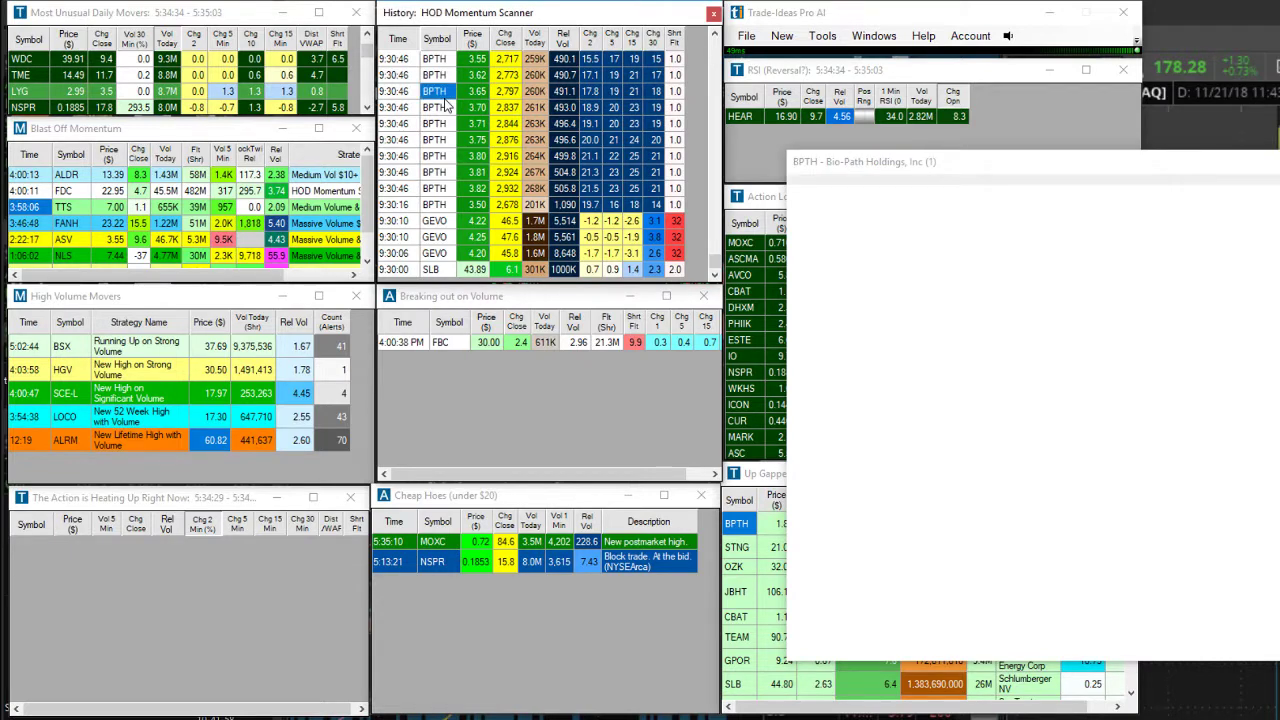
right_click(1122, 262)
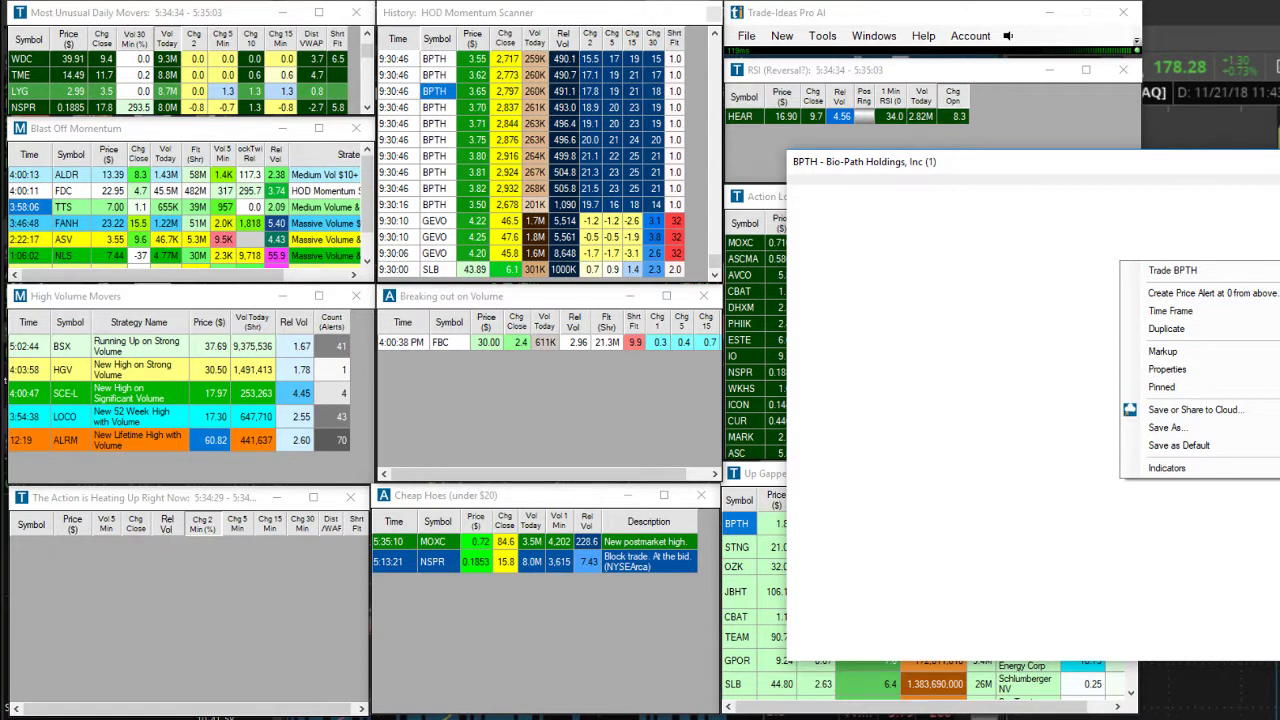
left_click(676, 554)
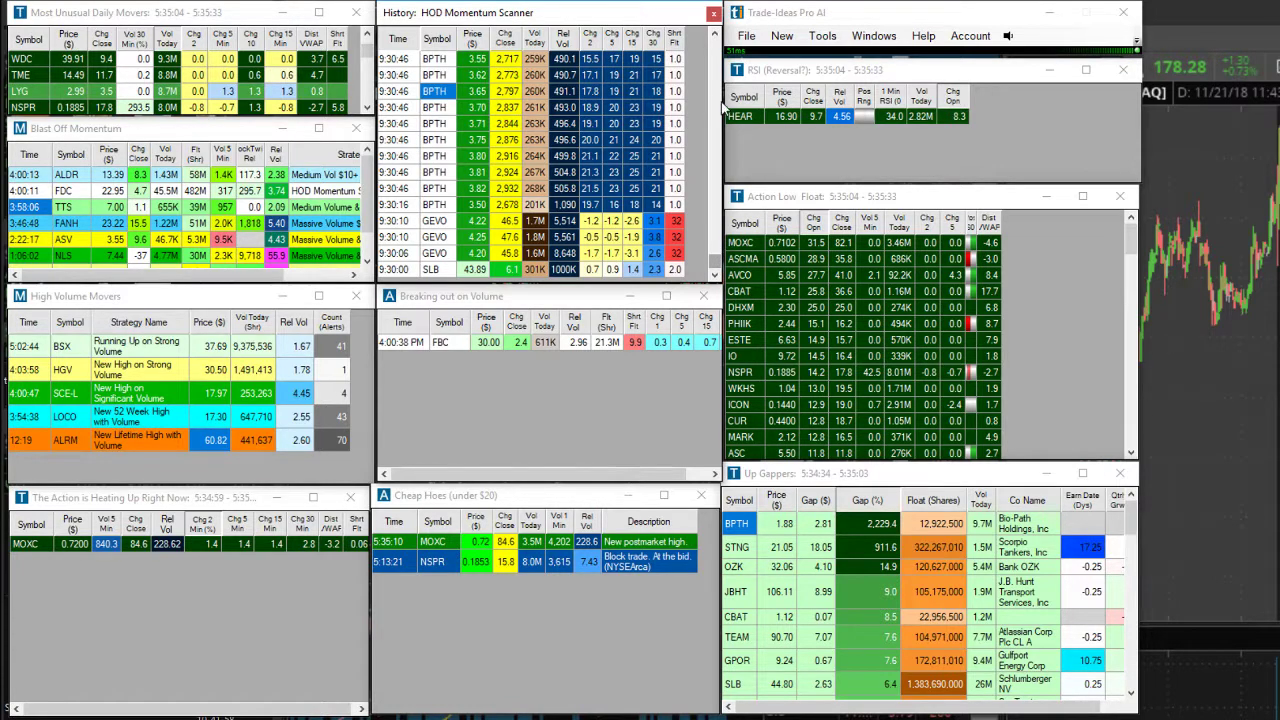
Auto-fit the Shrt Flt and Chg 30 history columns and scroll to alerts through 10:02.
left_click(716, 33)
scroll(716, 33, "up", 2)
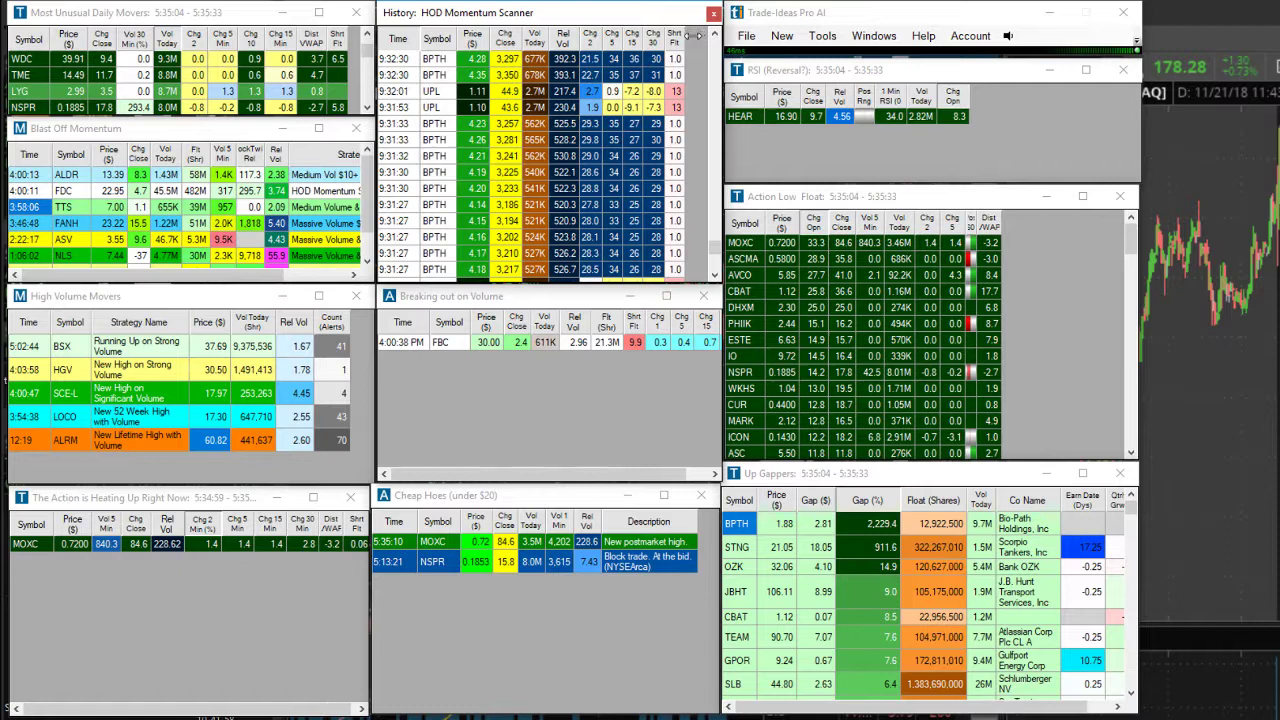
double_click(691, 35)
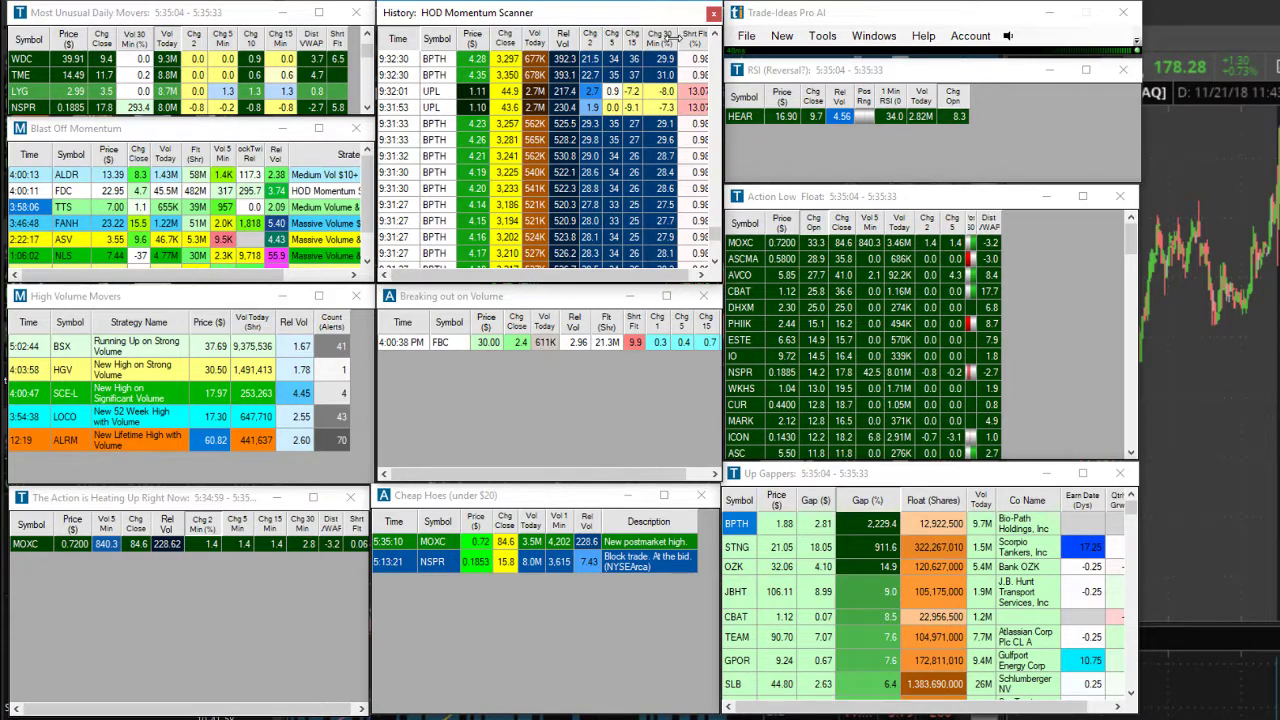
double_click(676, 37)
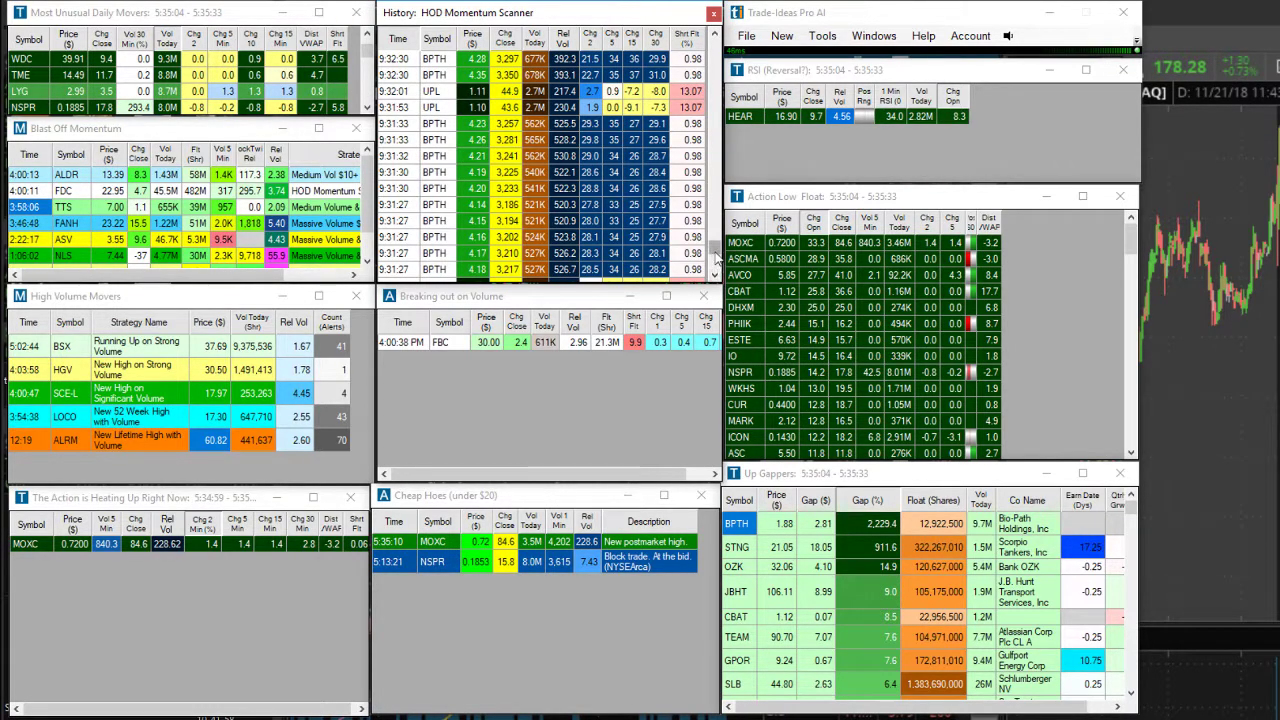
left_click_drag(716, 270, 721, 228)
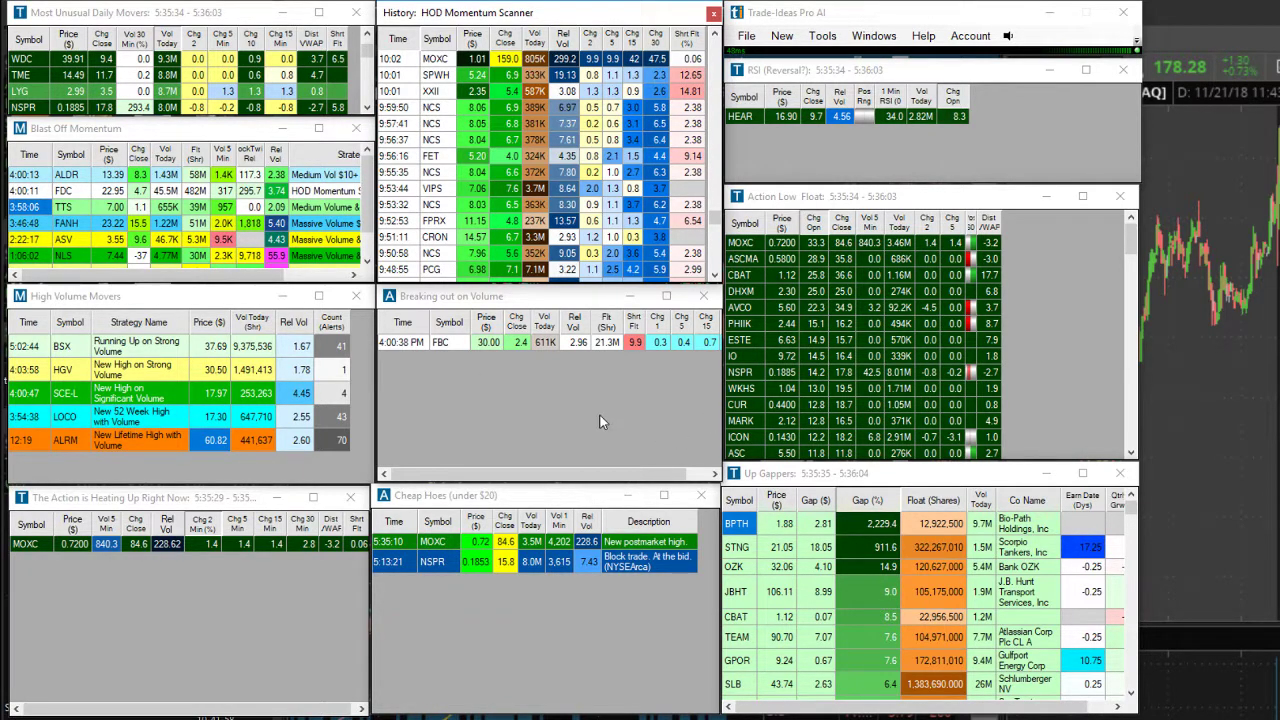
left_click(545, 378)
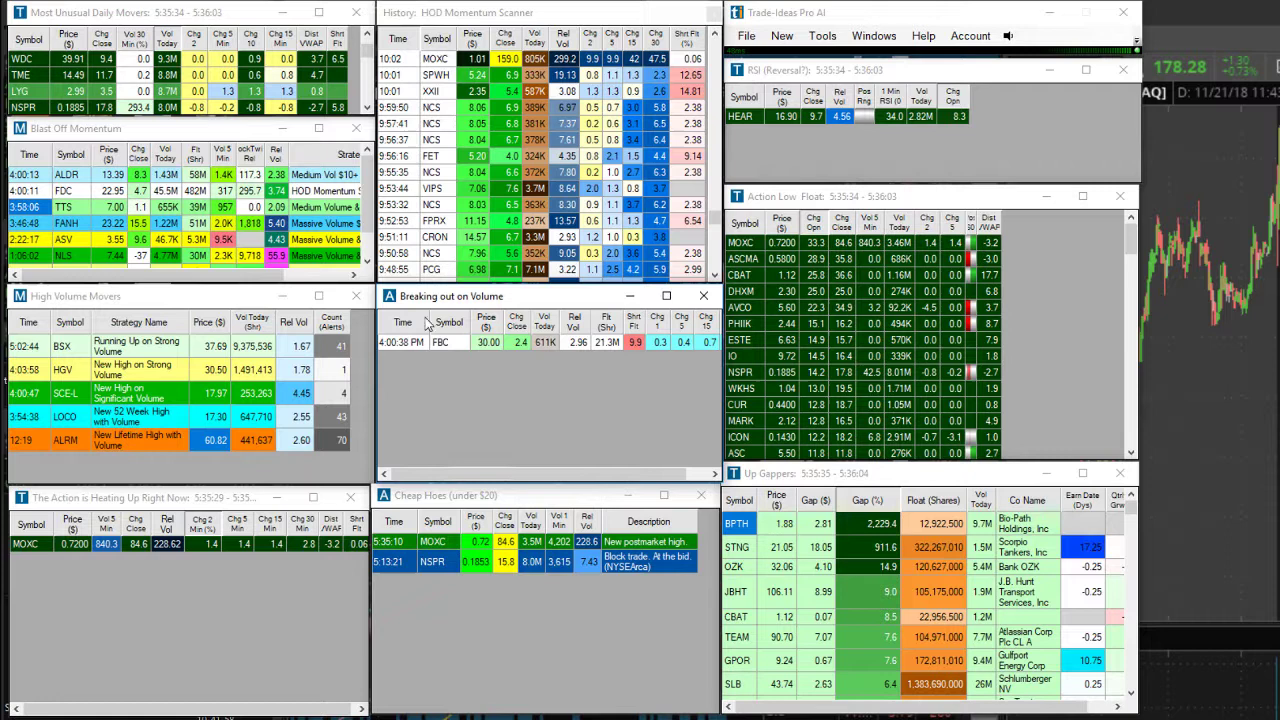
Open the Breaking out on Volume alert configuration and review its search and alert selections, including New high.
right_click(553, 374)
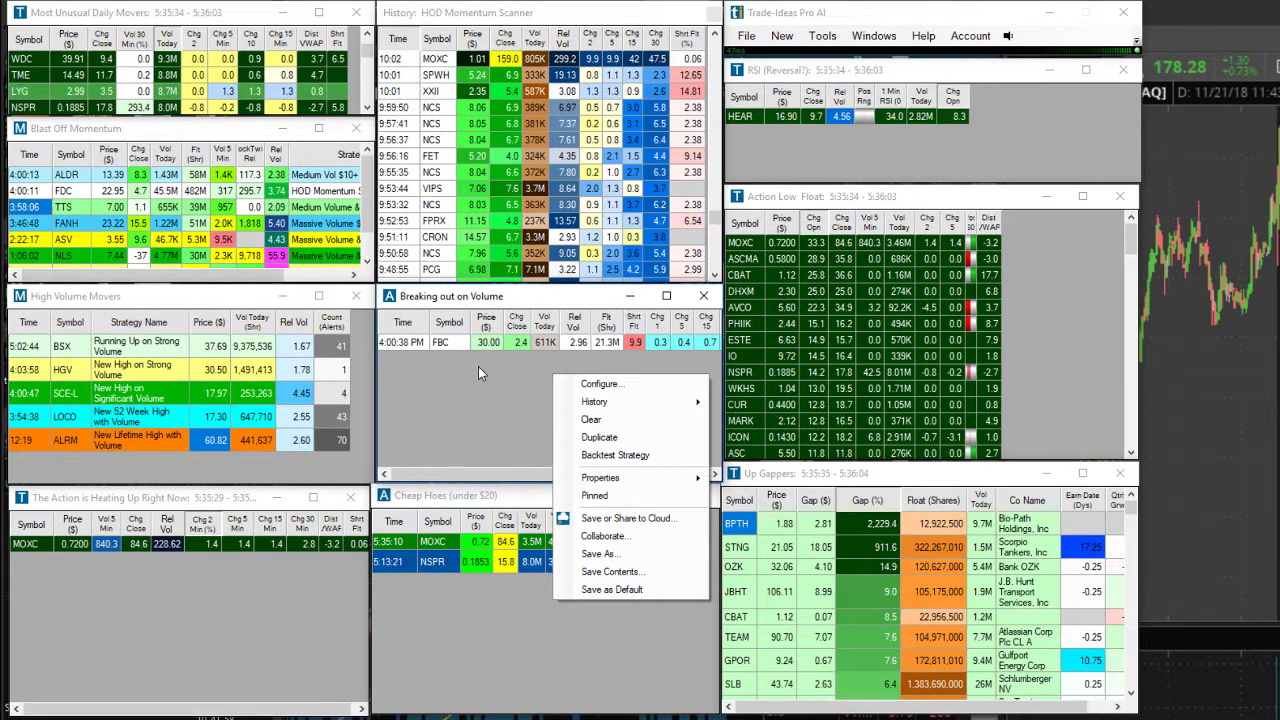
left_click(630, 384)
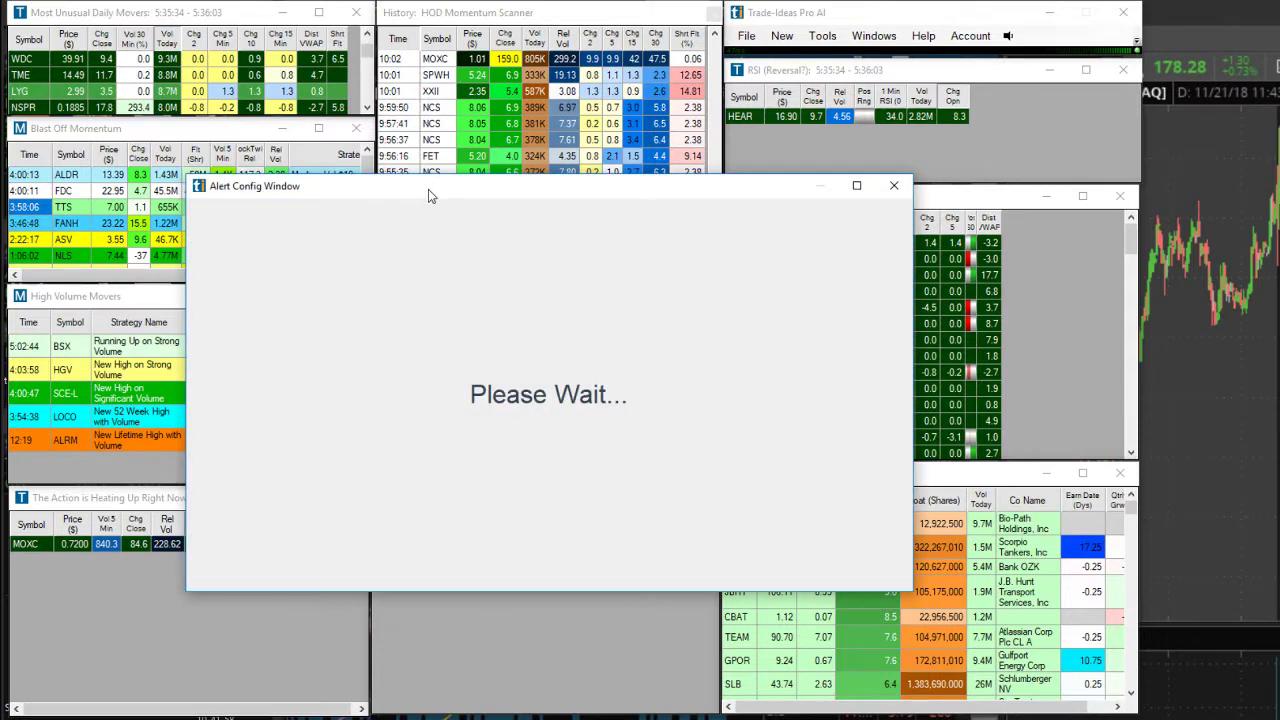
left_click_drag(428, 189, 465, 147)
left_click(330, 174)
left_click(377, 173)
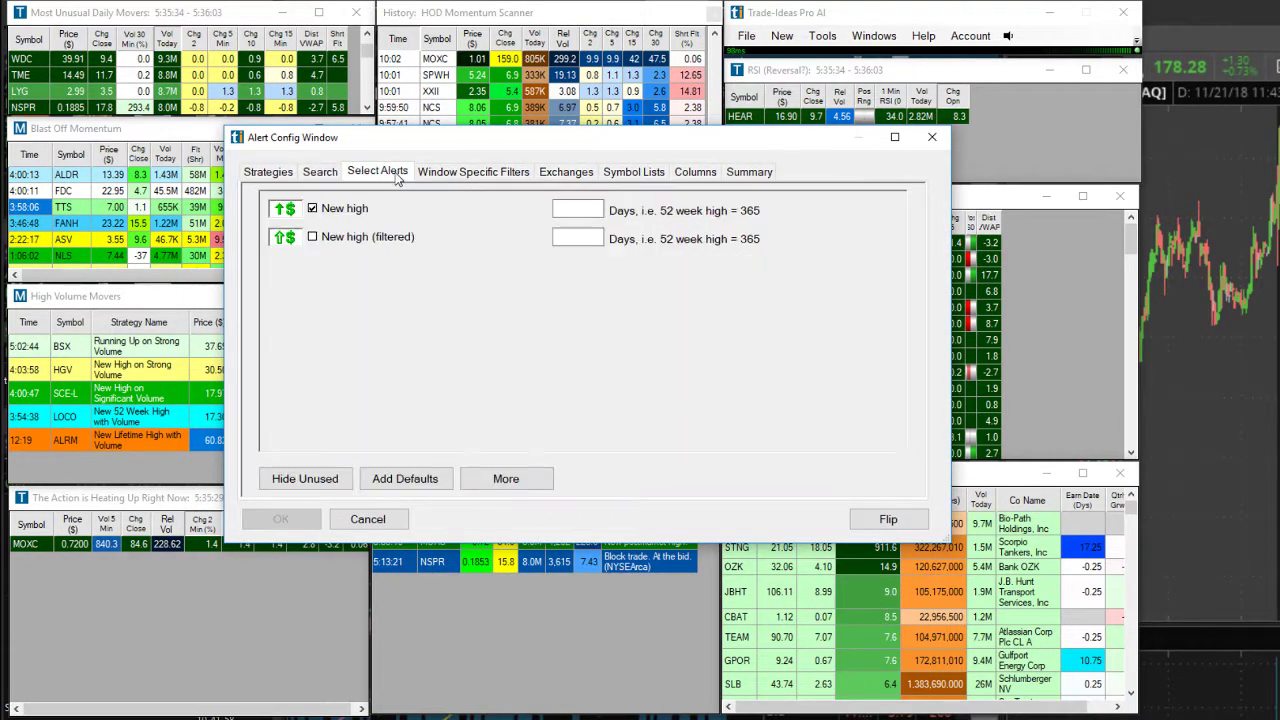
left_click(473, 172)
left_click(383, 177)
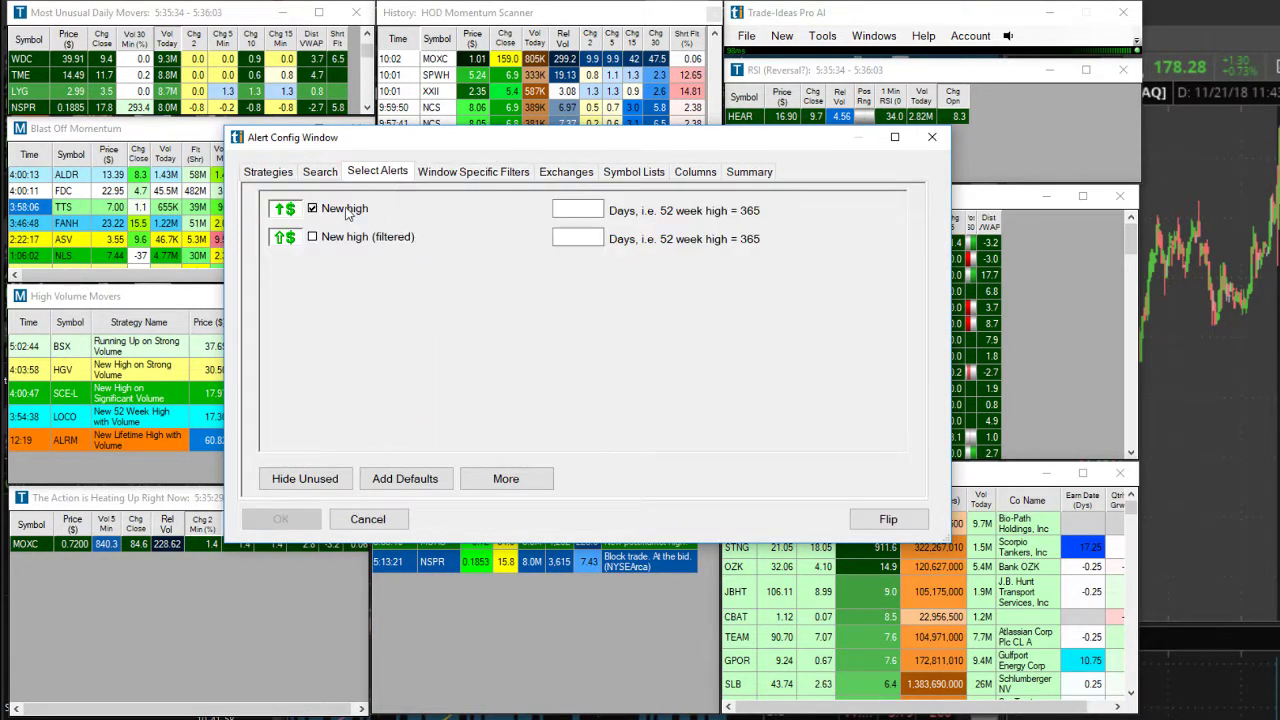
Scroll through the Window Specific Filters, including the Volume Today minimum of 300000.
left_click(494, 178)
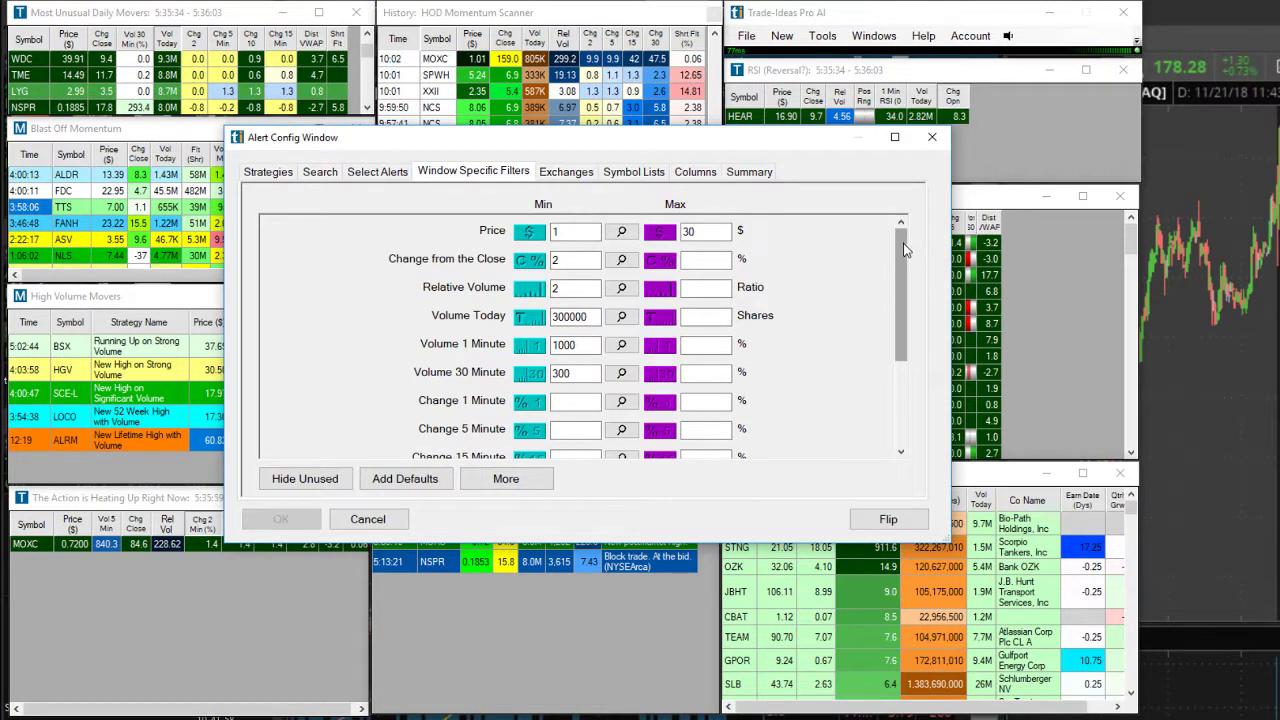
left_click_drag(901, 260, 901, 263)
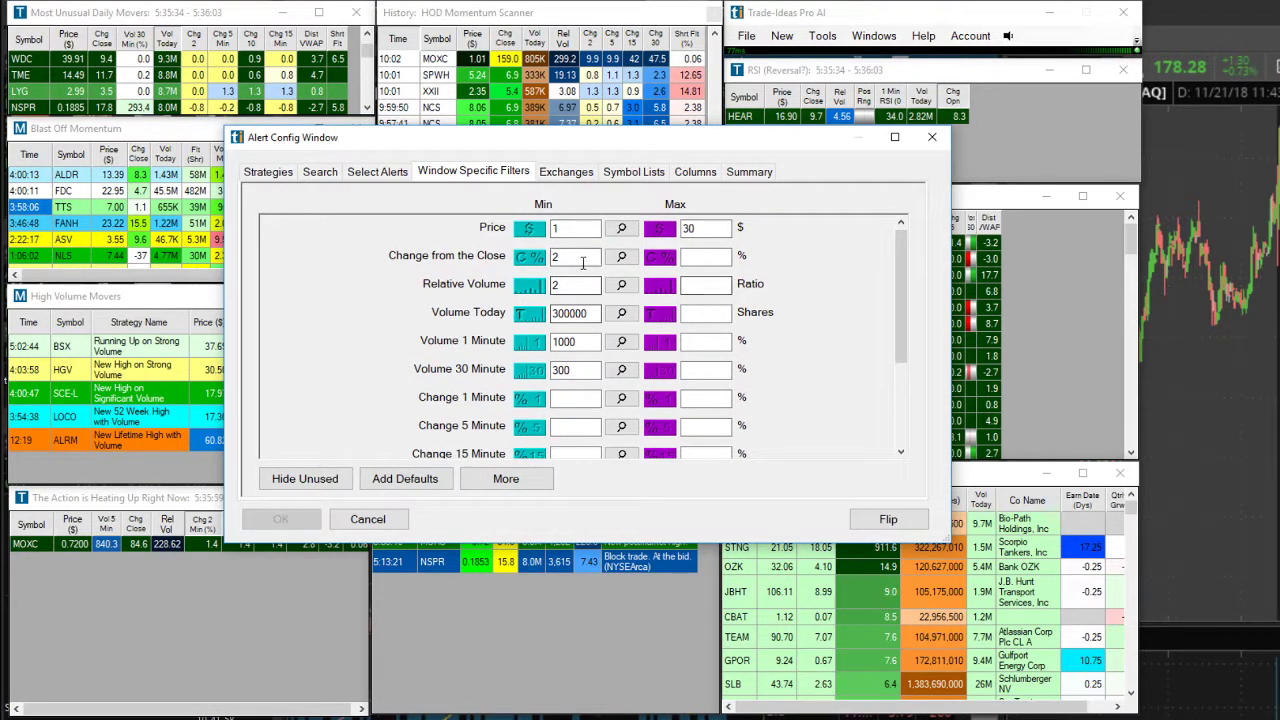
left_click_drag(900, 265, 900, 280)
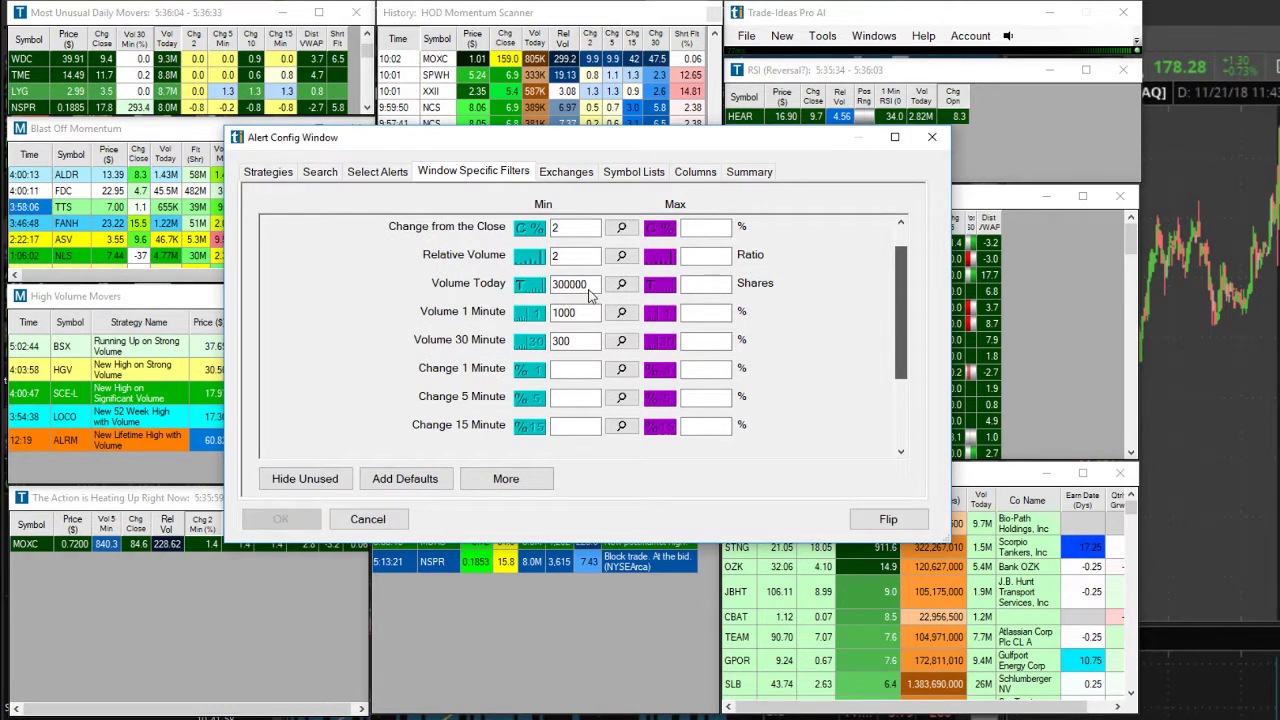
scroll(574, 292, "down", 1)
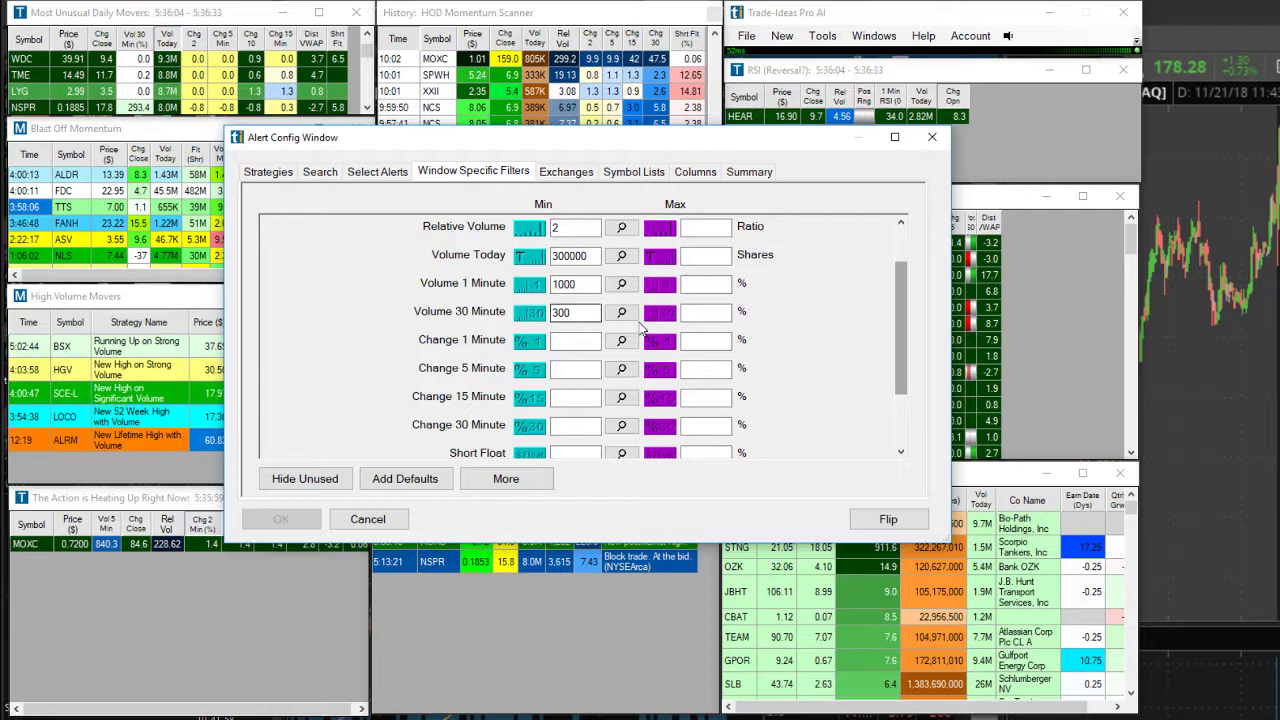
left_click_drag(901, 266, 858, 292)
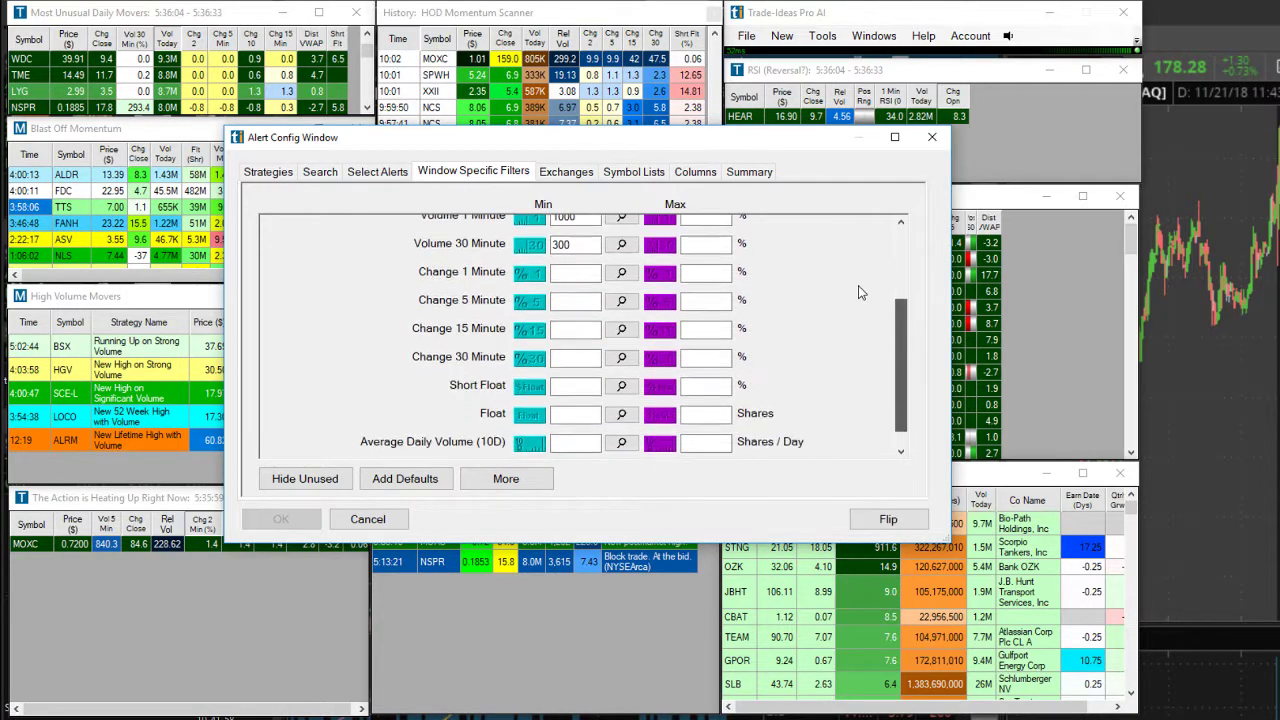
Close the Breaking out on Volume alert settings window.
left_click(932, 137)
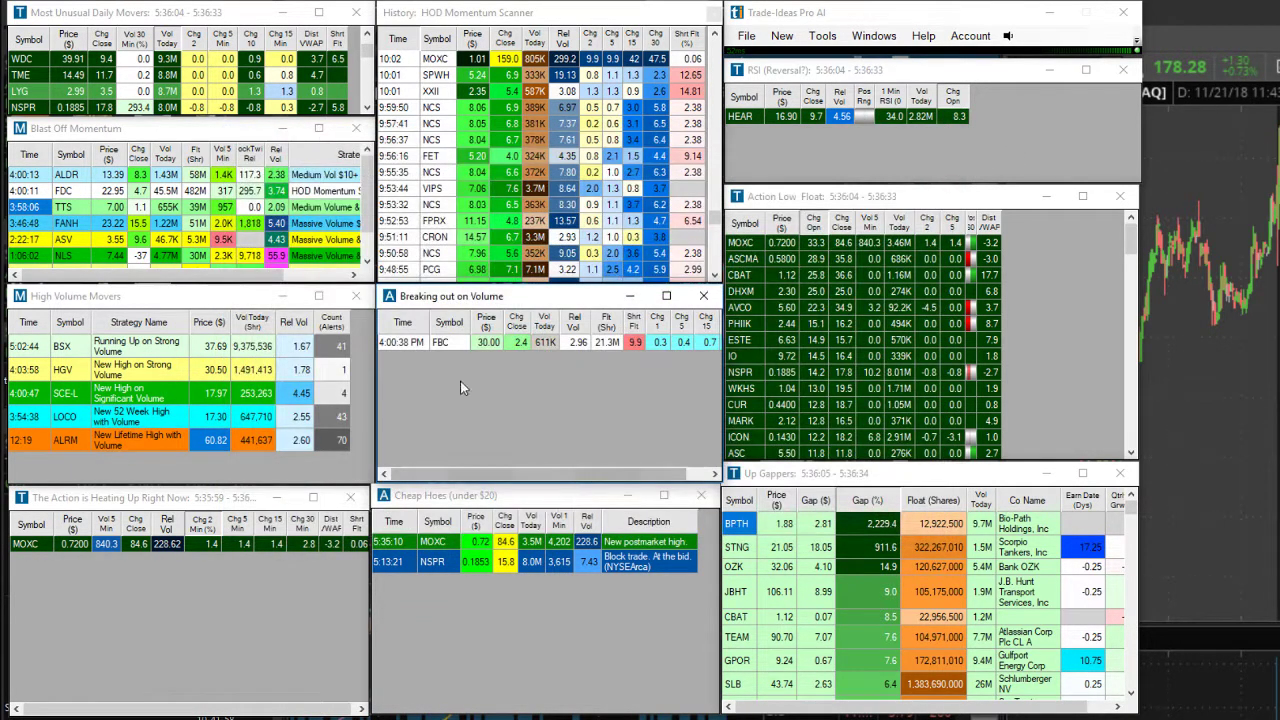
right_click(564, 371)
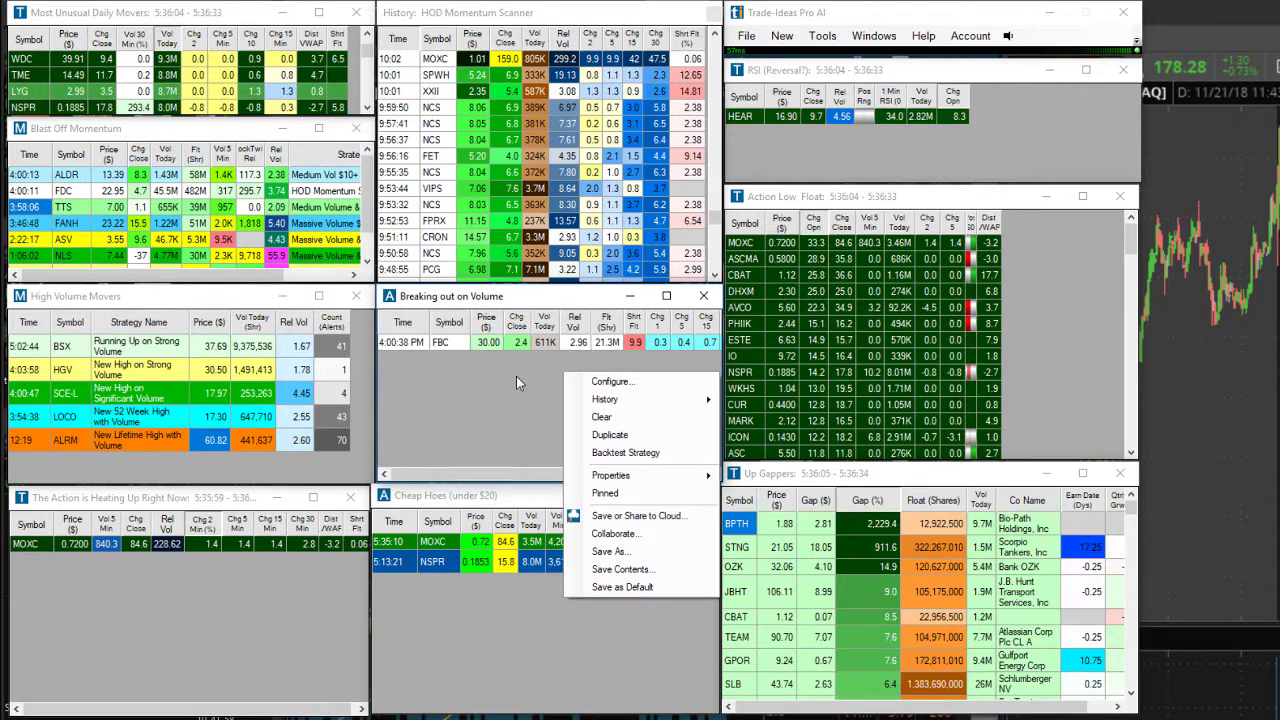
left_click(516, 376)
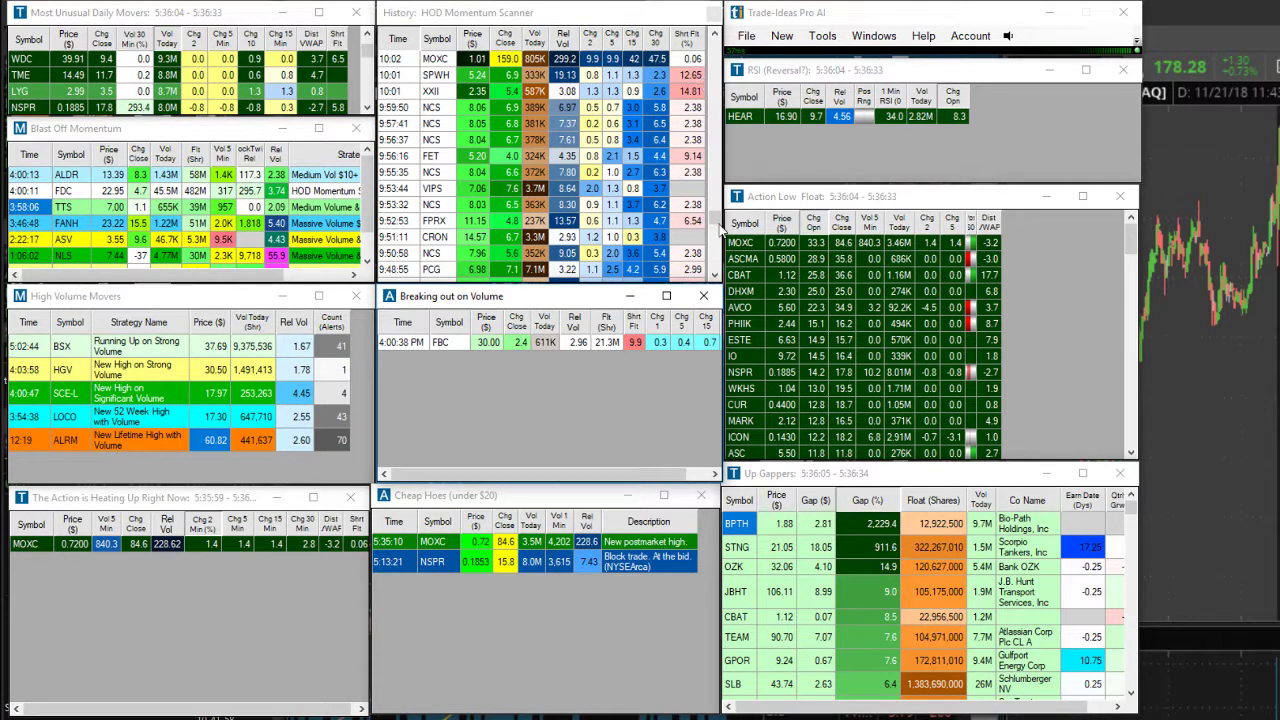
left_click_drag(722, 231, 712, 306)
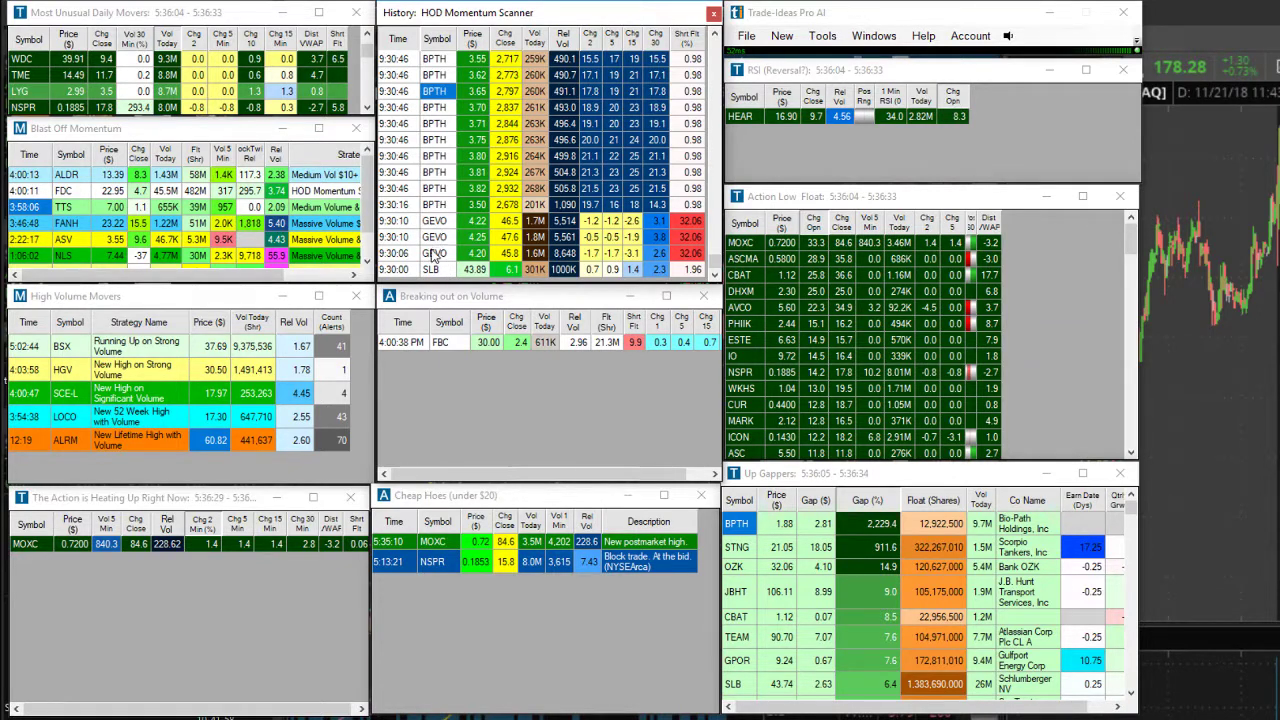
Load today's alert history in Breaking out on Volume and scroll to the 9:30 BPTH and GEVO alerts.
right_click(471, 410)
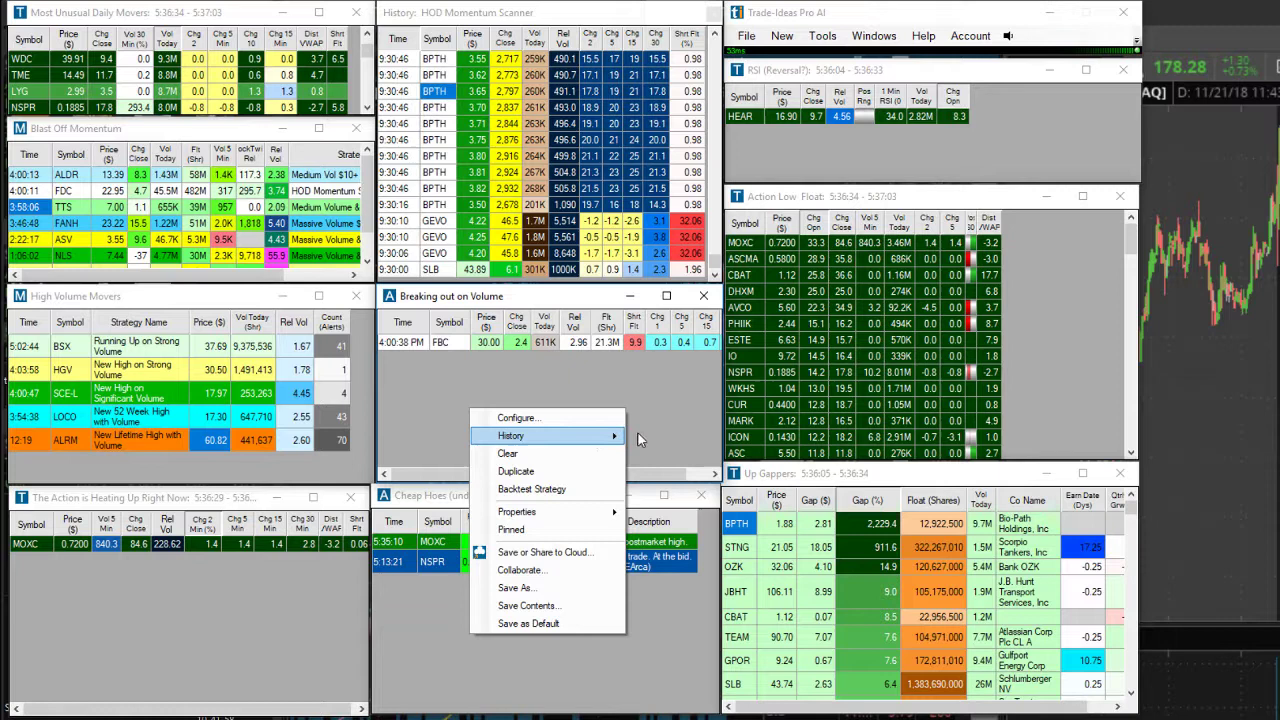
right_click(566, 372)
right_click(564, 370)
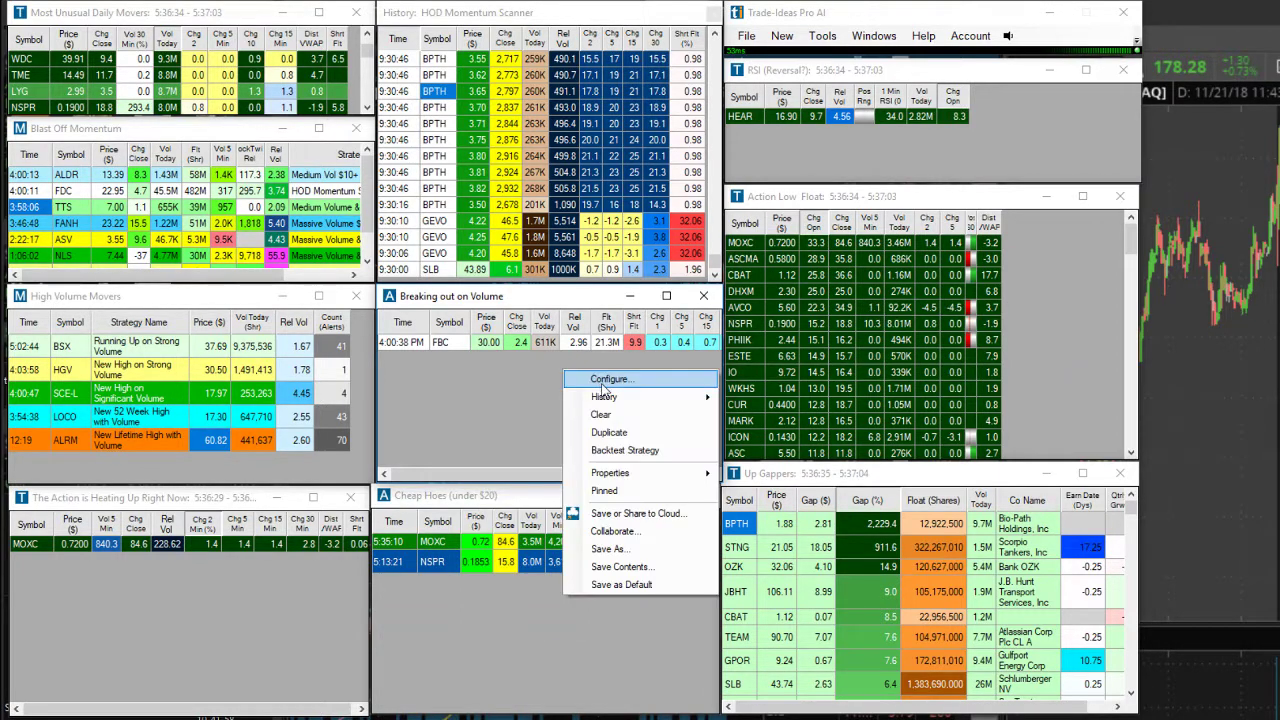
mouse_move(650, 397)
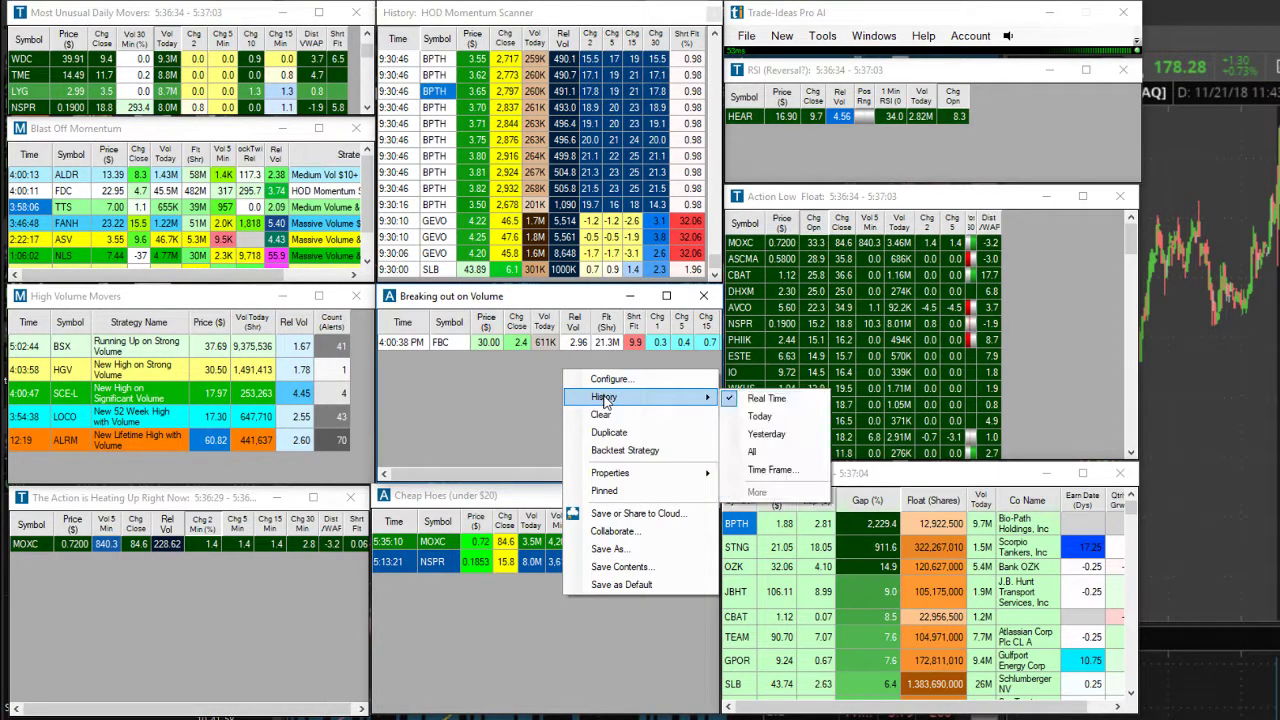
left_click(762, 416)
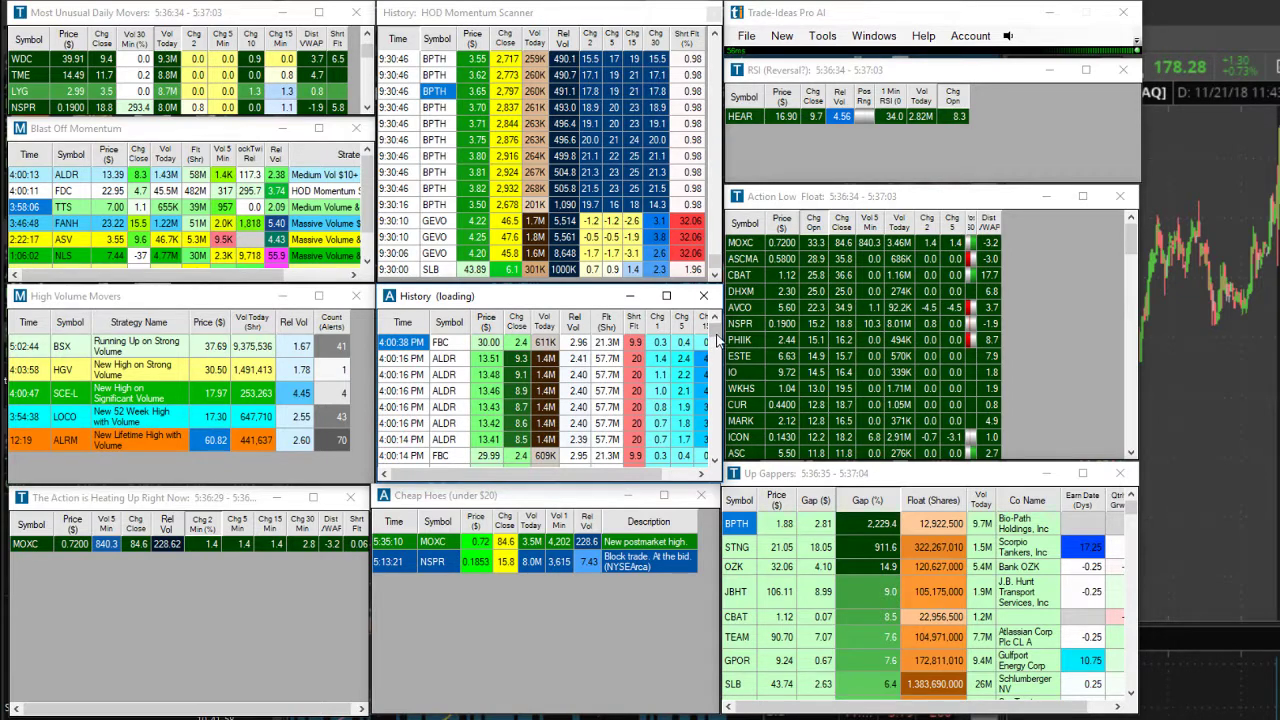
left_click_drag(715, 337, 716, 380)
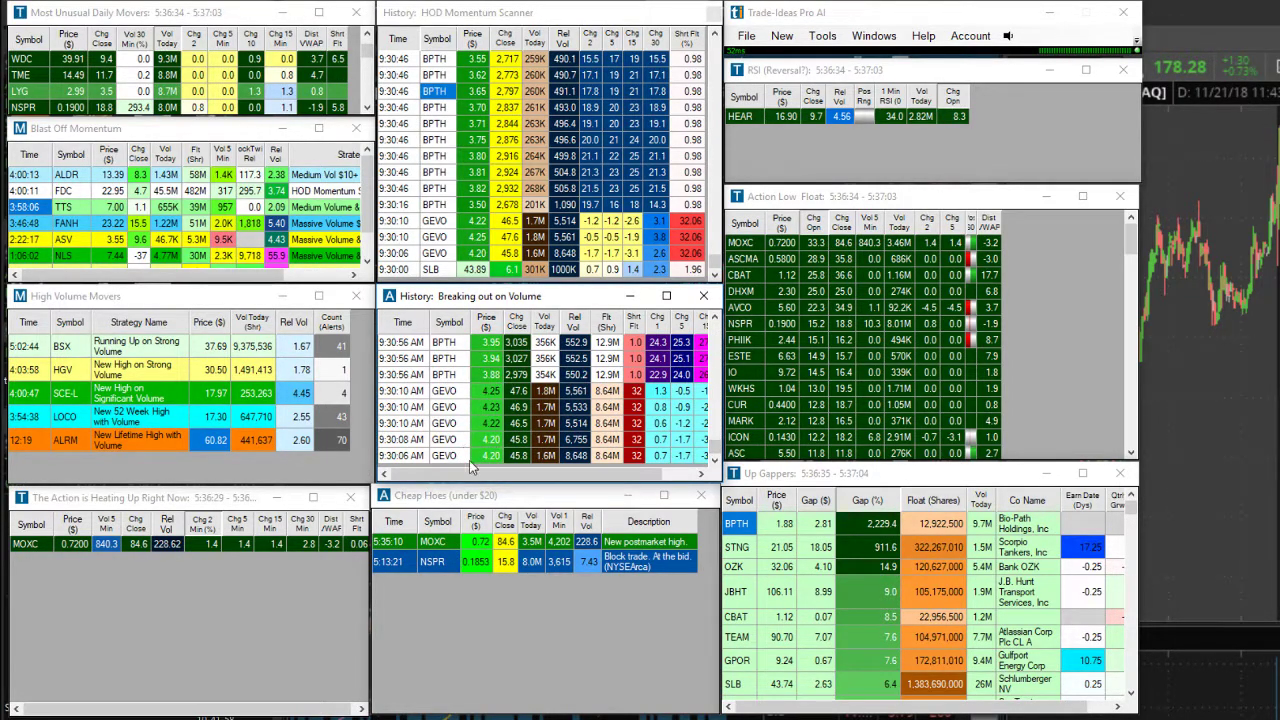
left_click(714, 318)
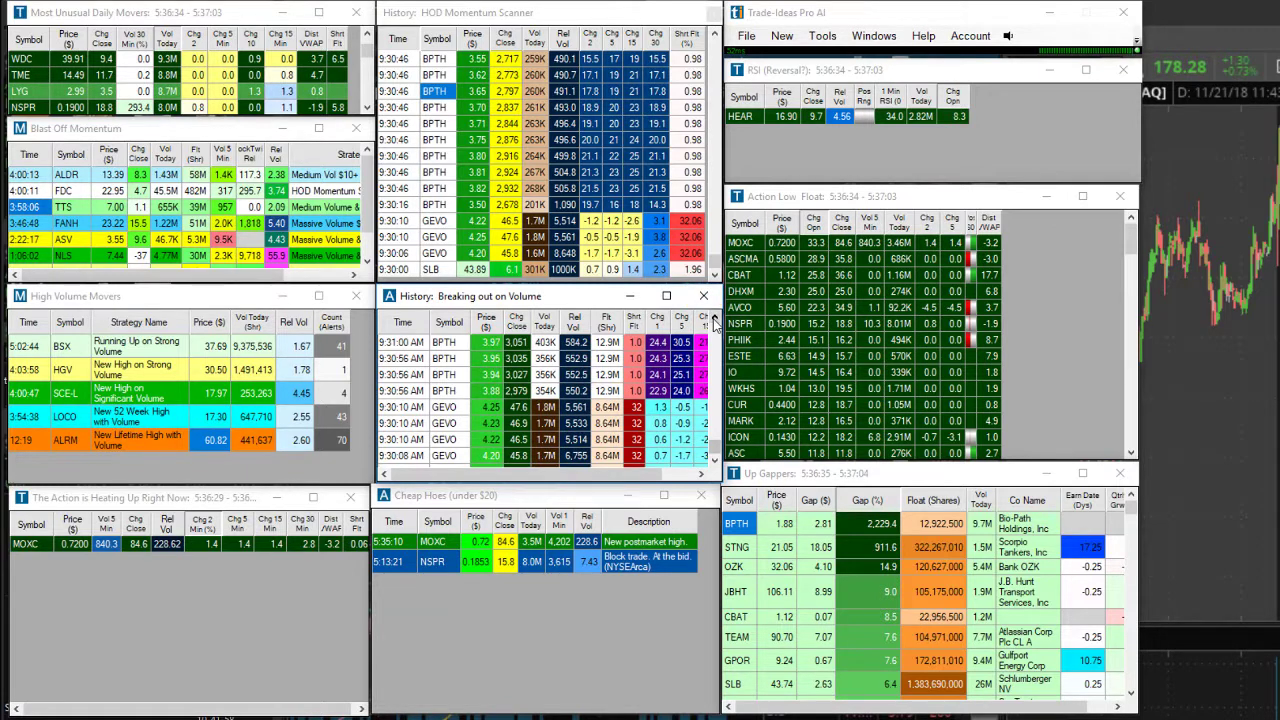
left_click(714, 318)
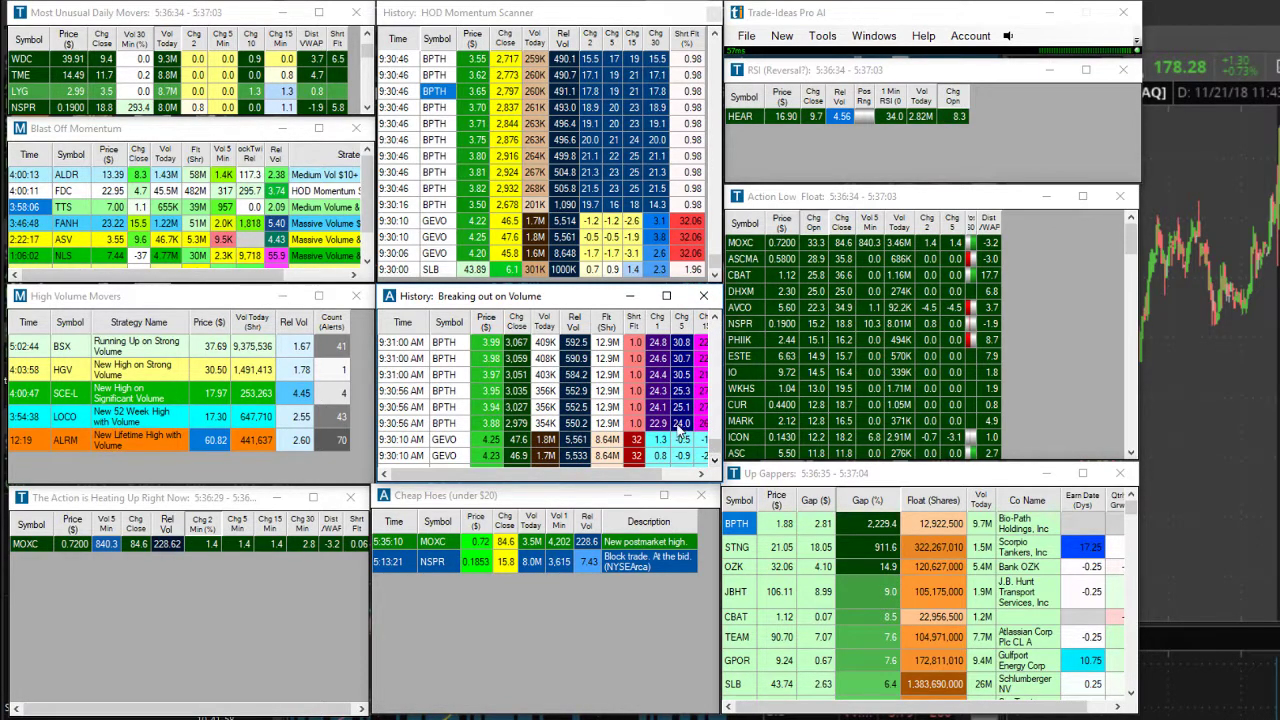
Review the BPTH and GEVO history alerts, then select the High Volume Movers window.
left_click(714, 462)
left_click(714, 462)
left_click(714, 462)
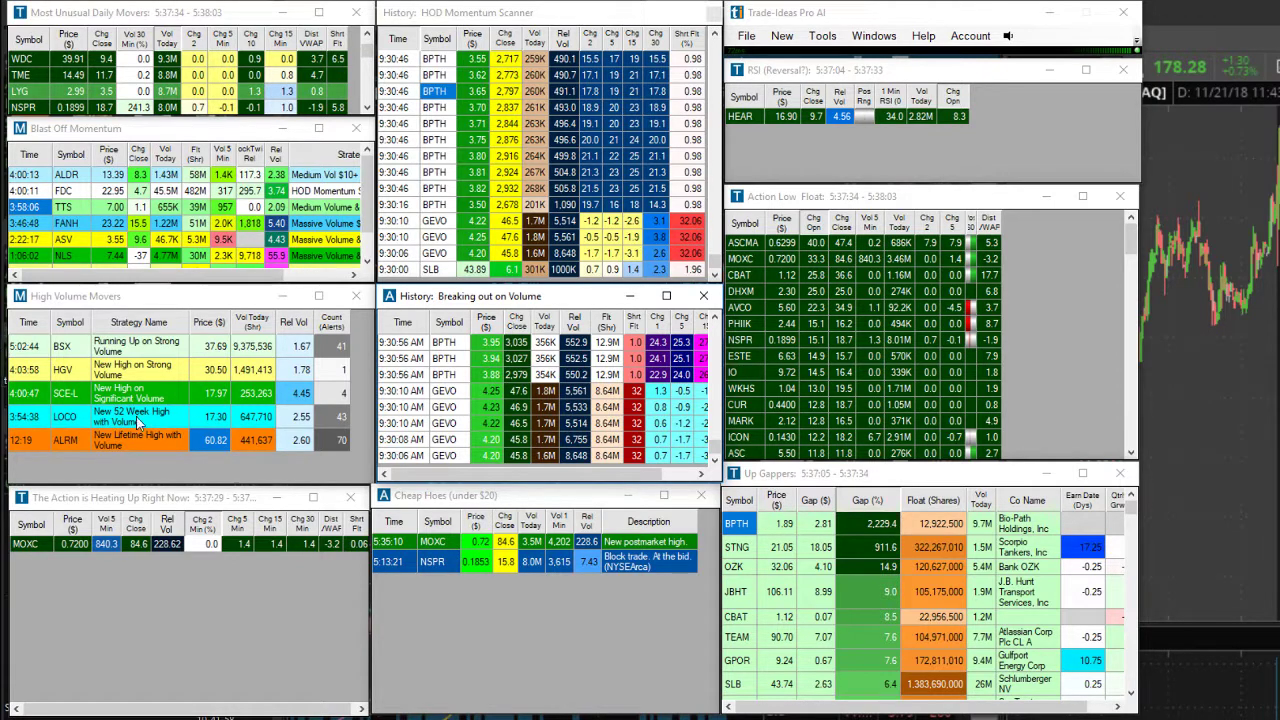
left_click(100, 301)
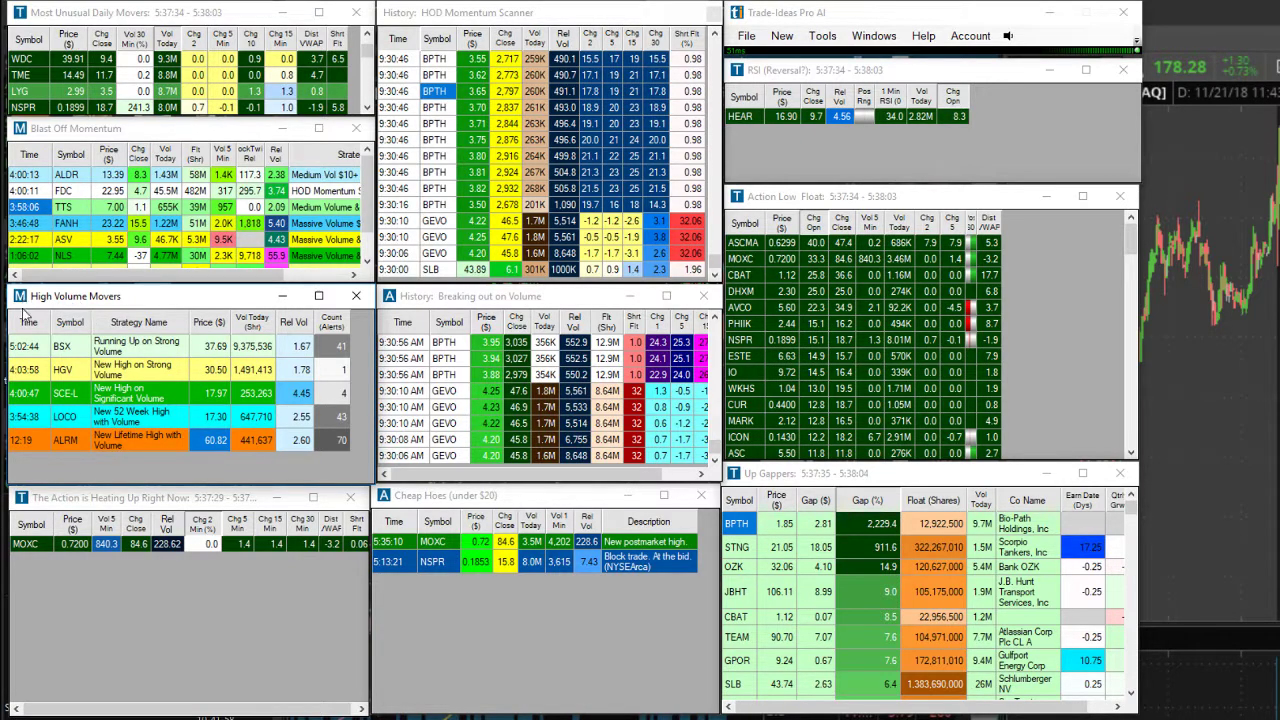
right_click(85, 466)
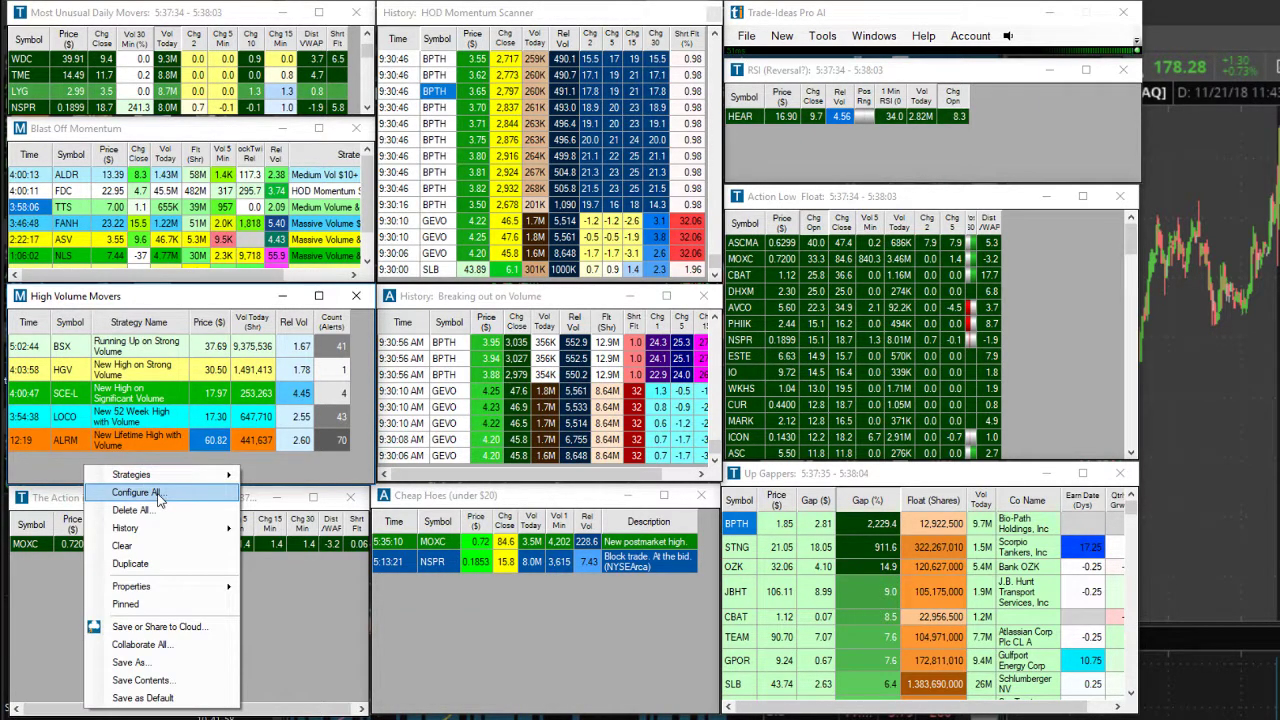
left_click(184, 490)
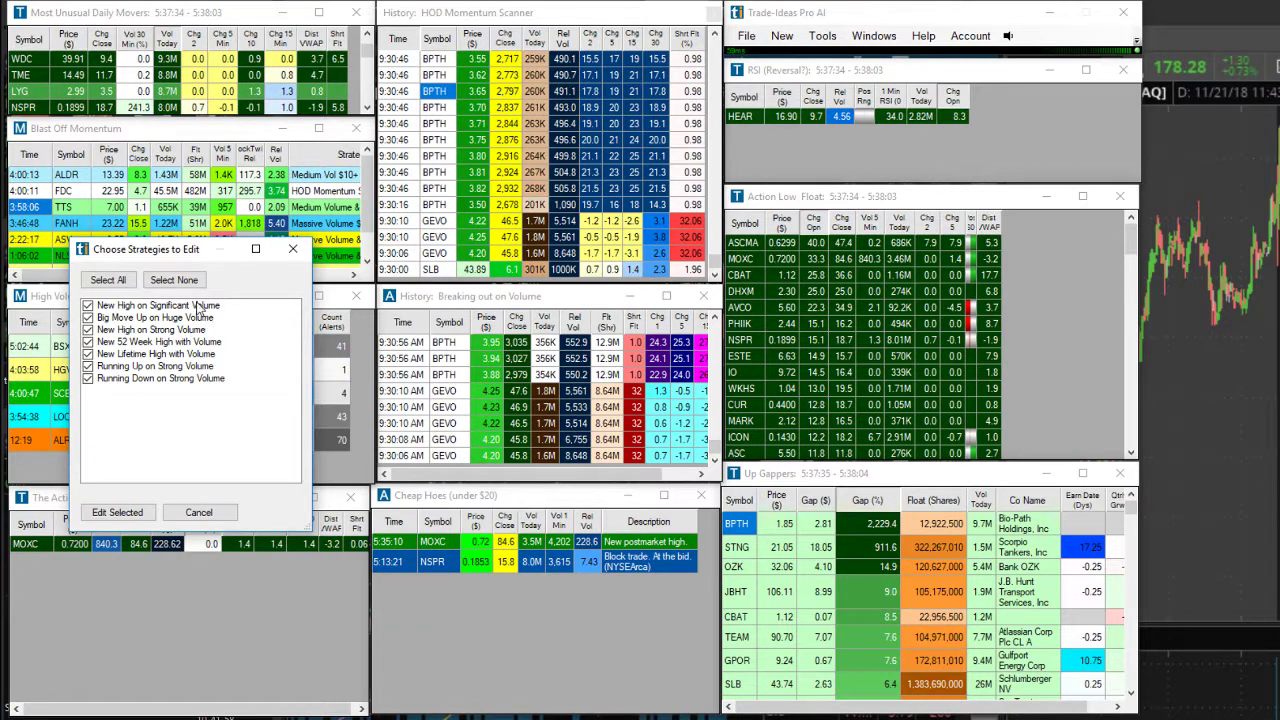
left_click(137, 515)
left_click_drag(330, 190, 494, 191)
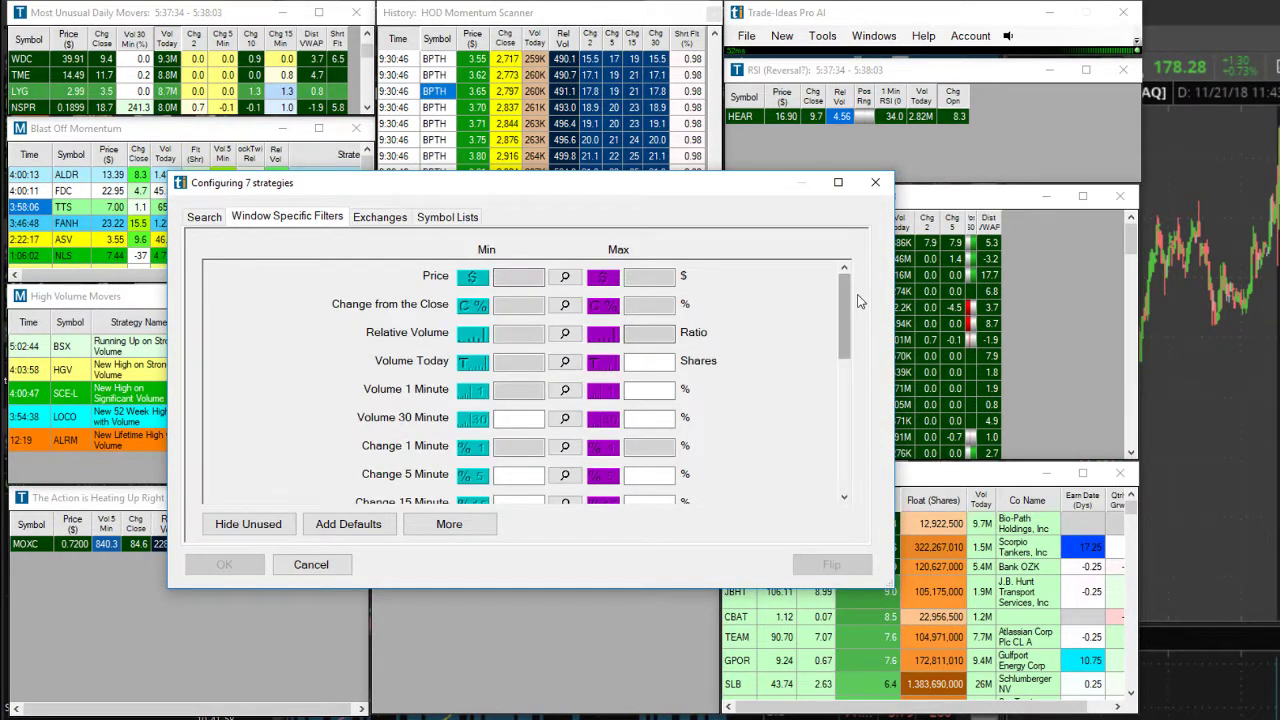
left_click_drag(843, 295, 838, 256)
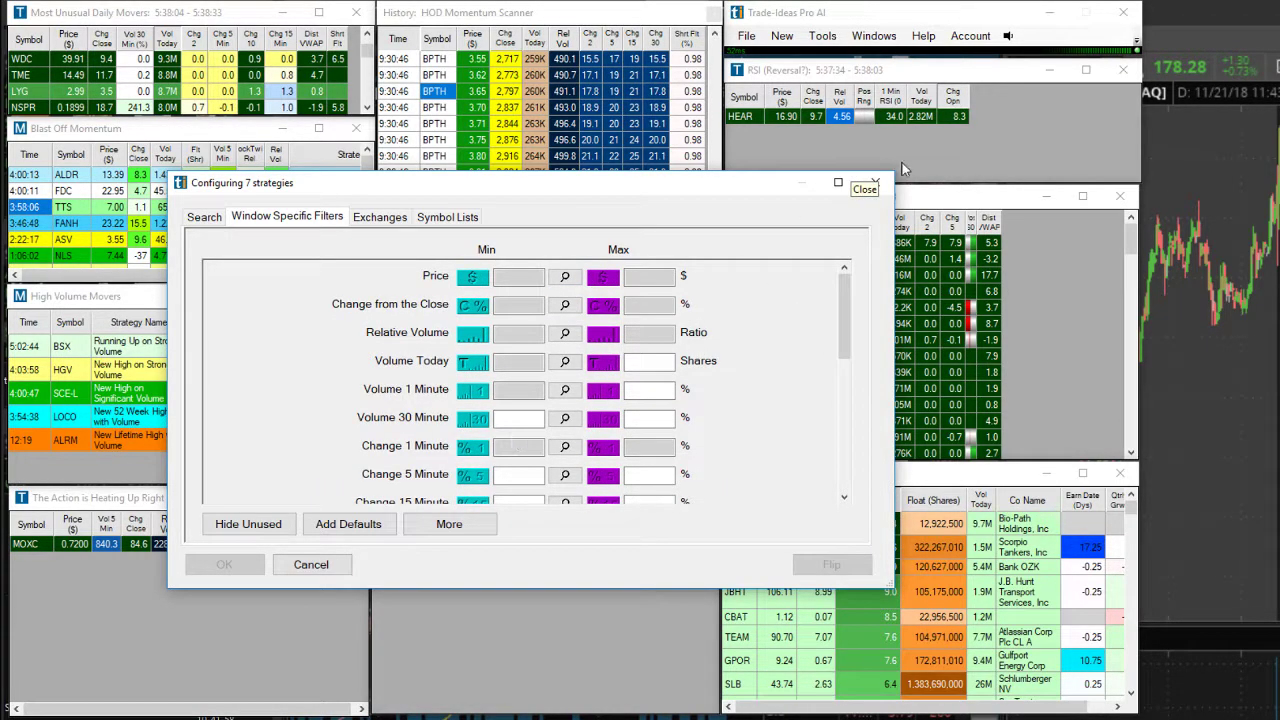
left_click(866, 183)
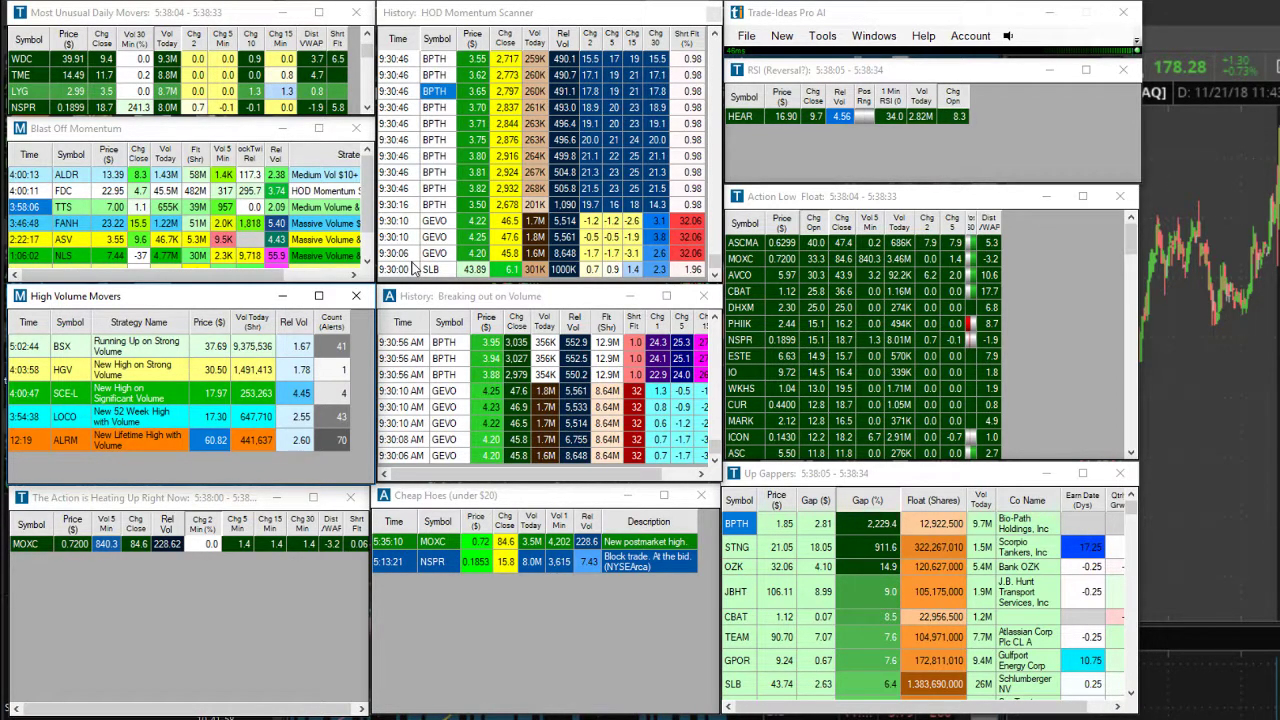
Open The Action is Heating Up Right Now settings and set the Price filter to 1–30.
left_click(138, 620)
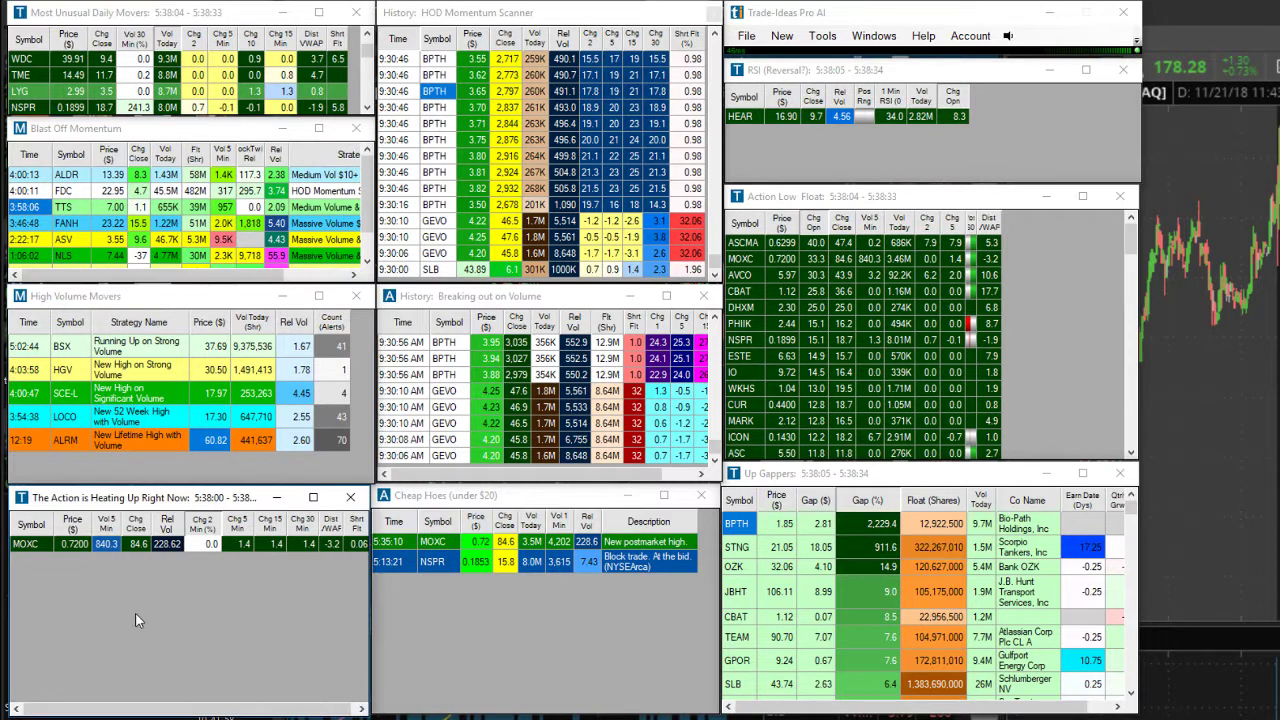
right_click(77, 582)
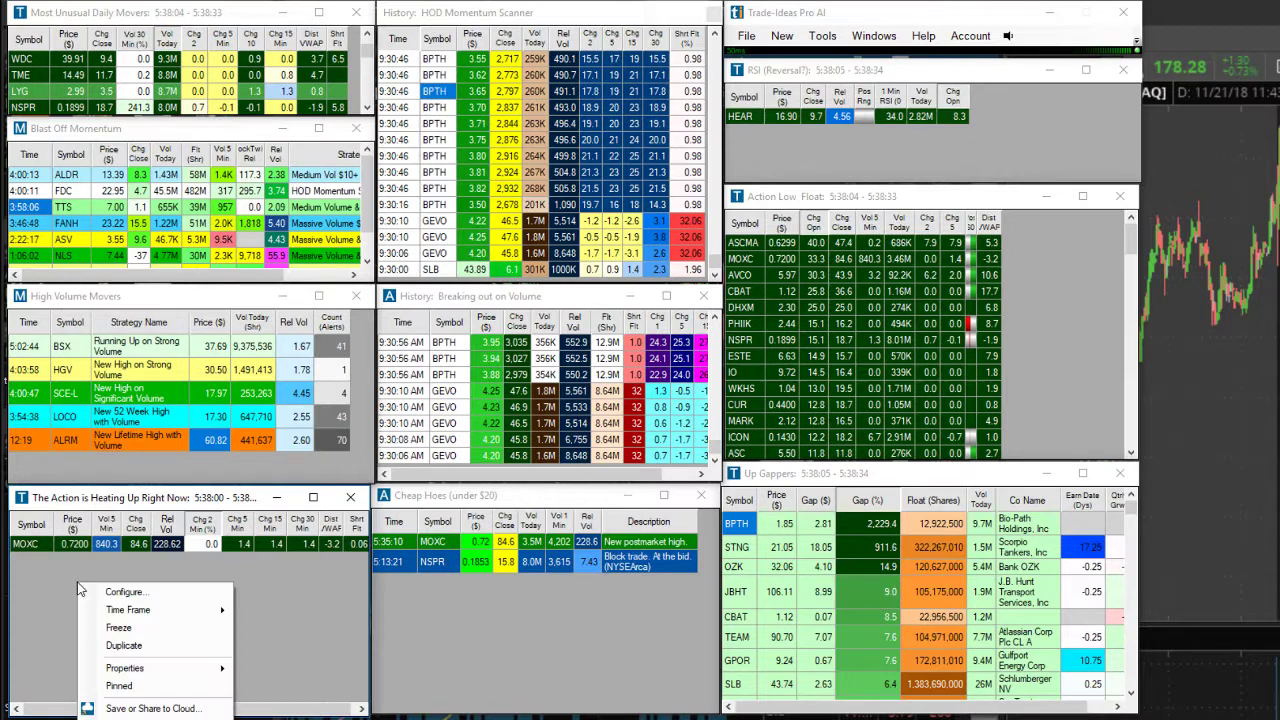
left_click(185, 594)
left_click_drag(398, 406, 494, 223)
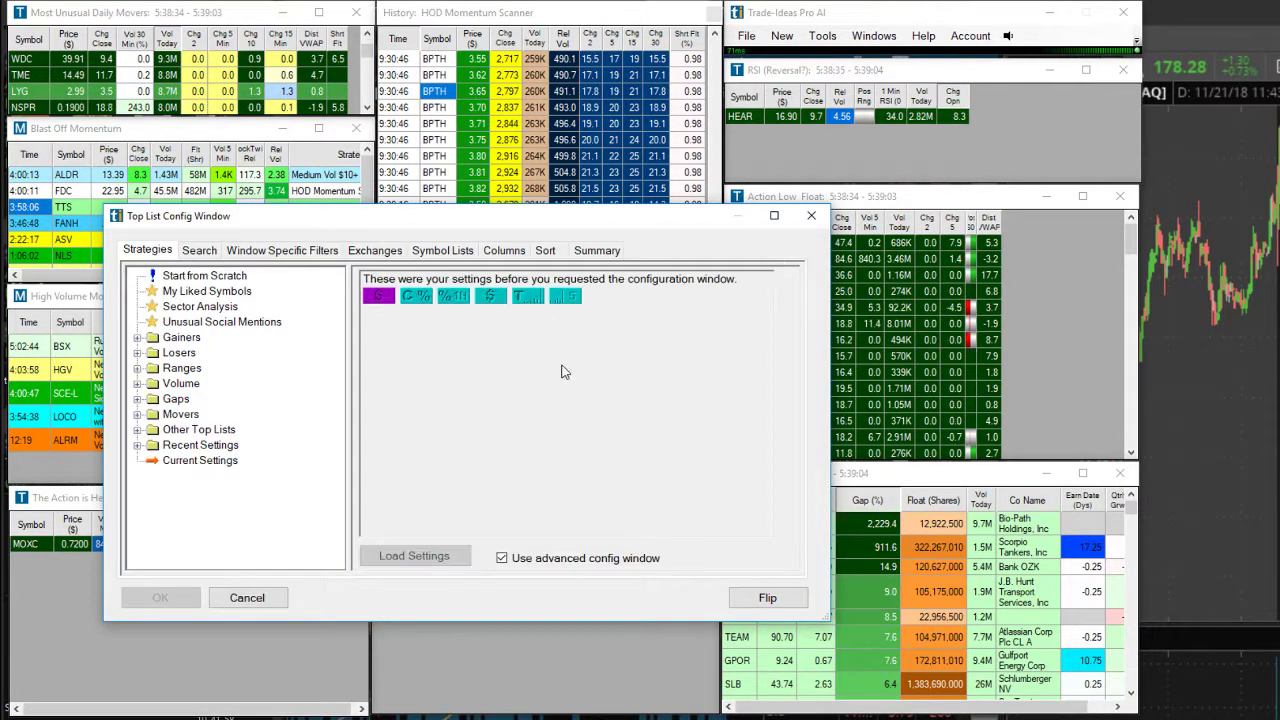
left_click(273, 252)
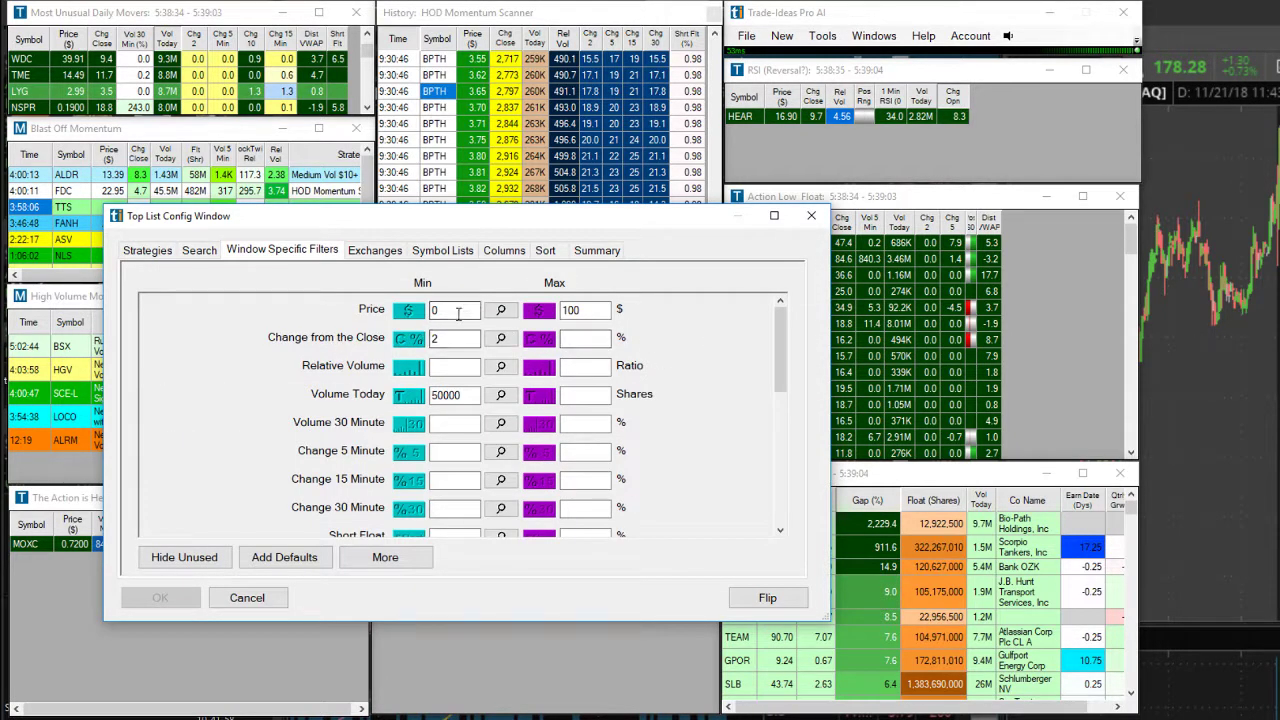
left_click(445, 310)
key("BackSpace")
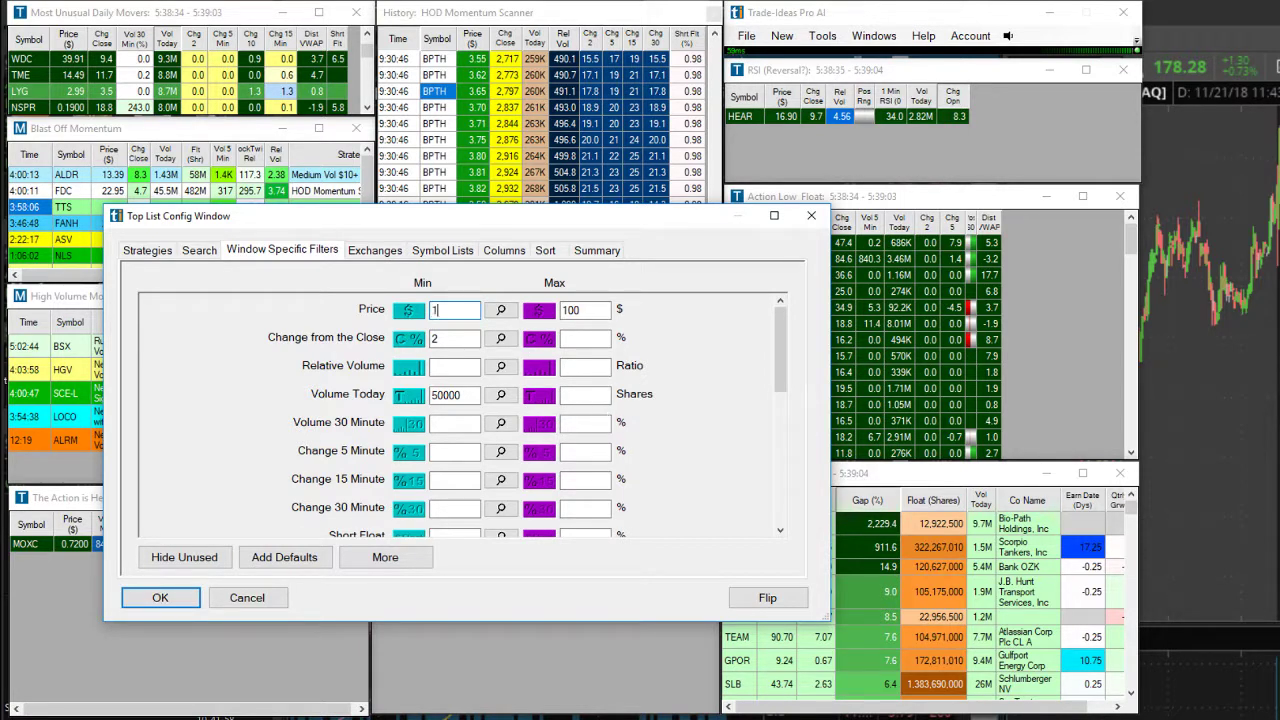
type("1")
double_click(566, 310)
type("30")
Set the Change 60 Minute minimum to 1 and confirm the new top list filters.
left_click(461, 395)
left_click_drag(778, 322, 787, 401)
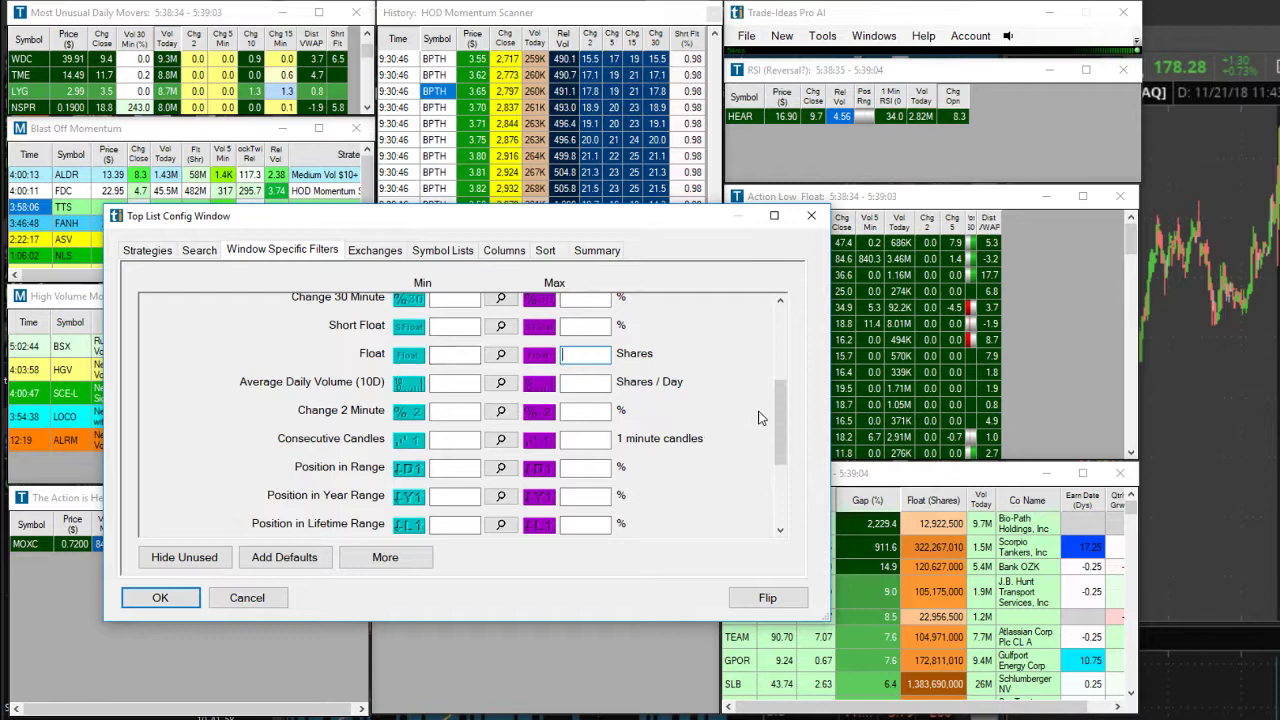
left_click_drag(780, 403, 780, 470)
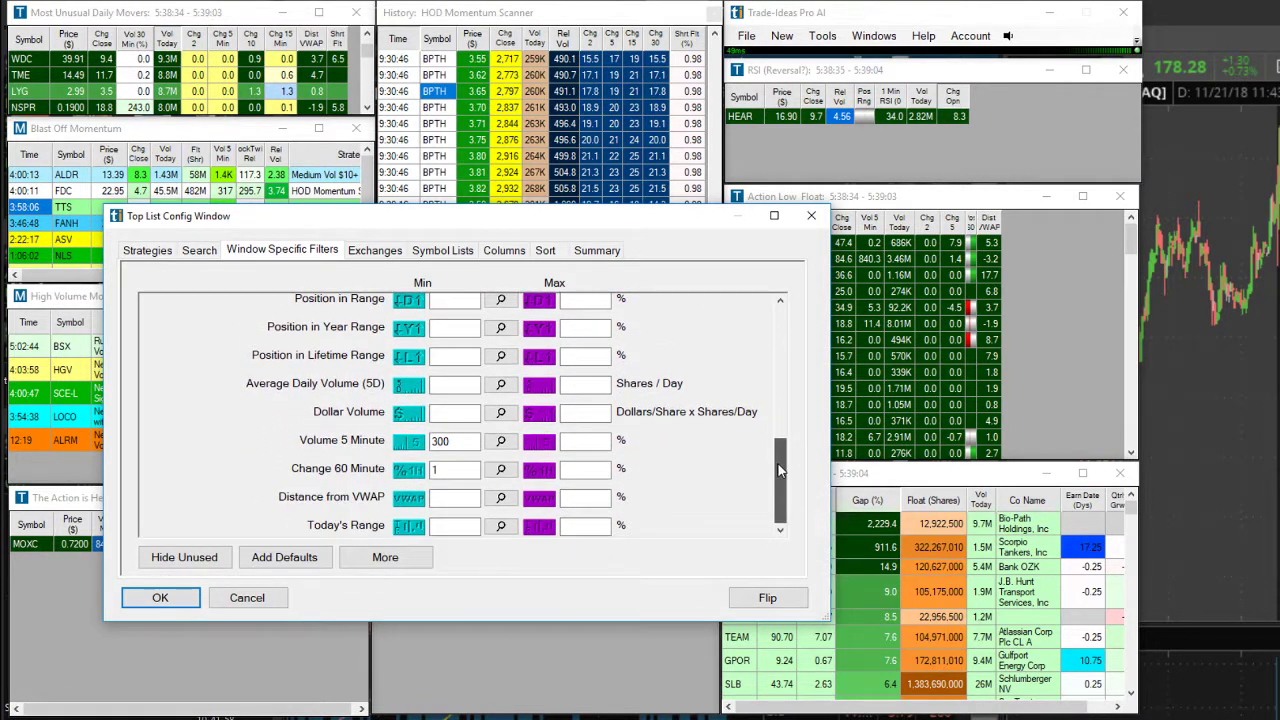
left_click(433, 463)
type("1")
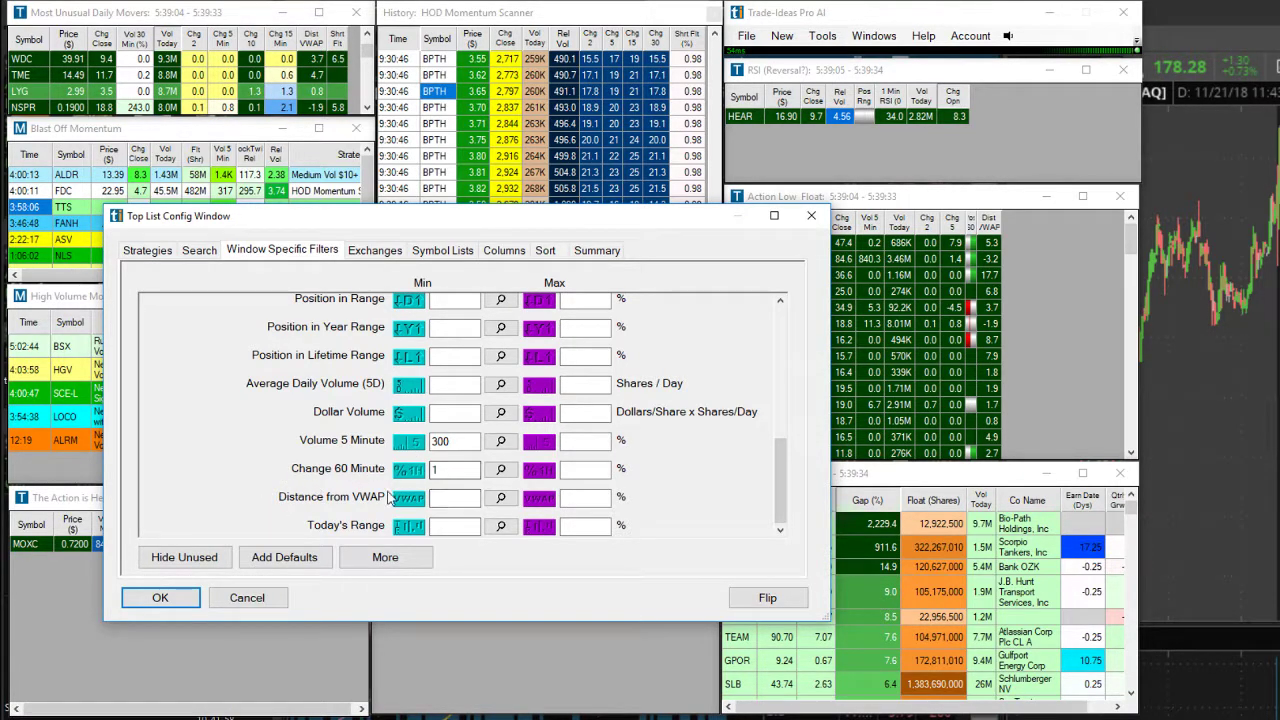
left_click(455, 526)
left_click(160, 598)
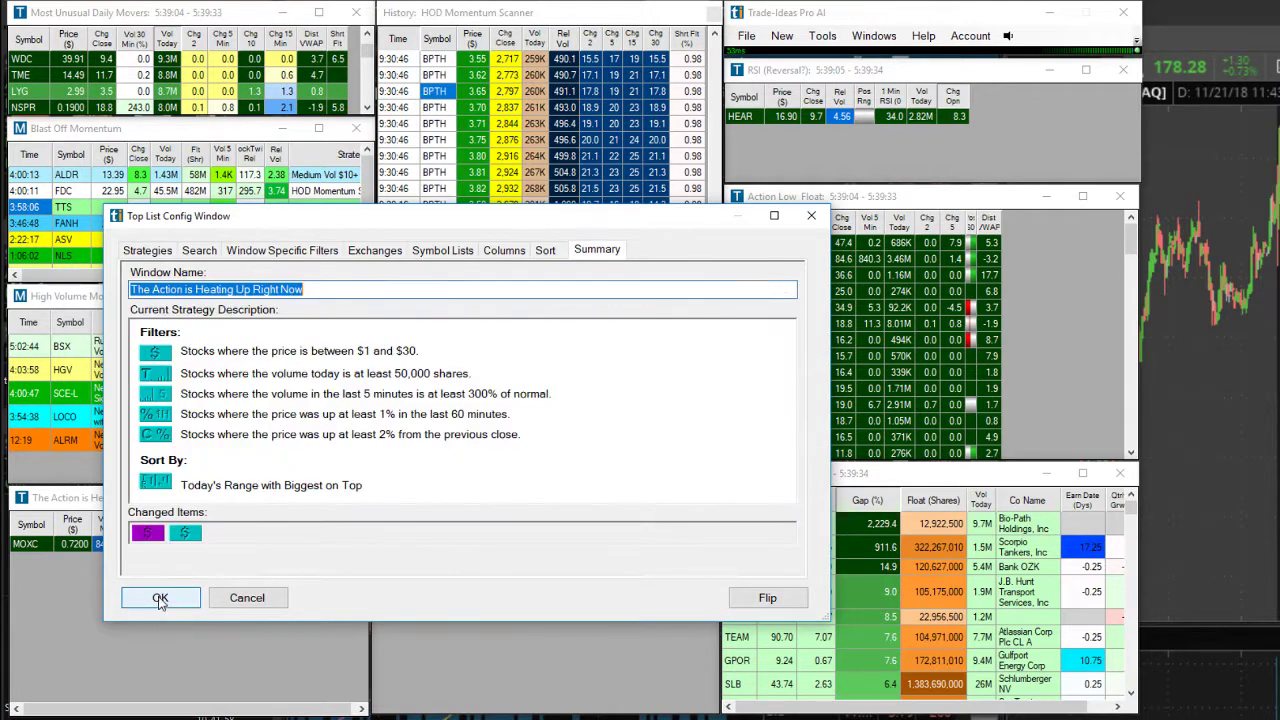
left_click(160, 598)
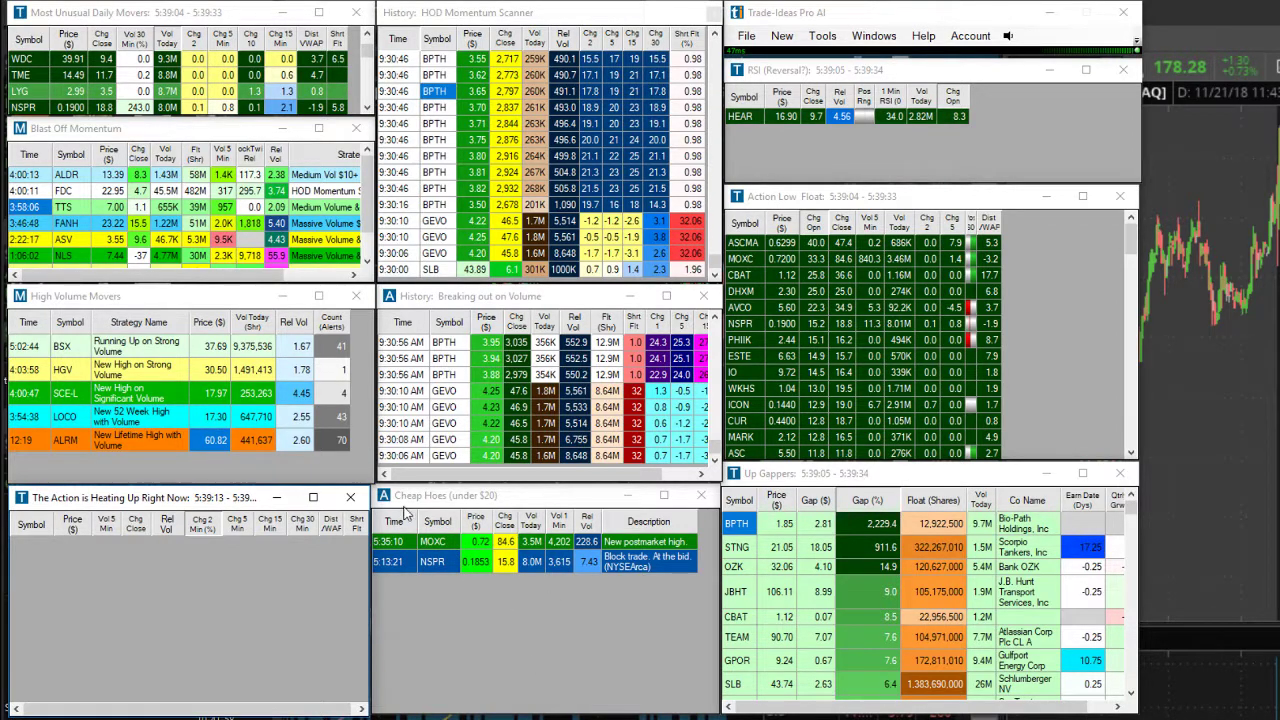
Check the Cheap Hoes, Action Low Float and RSI (Reversal?) windows, scrolling the Action Low Float list.
left_click(483, 630)
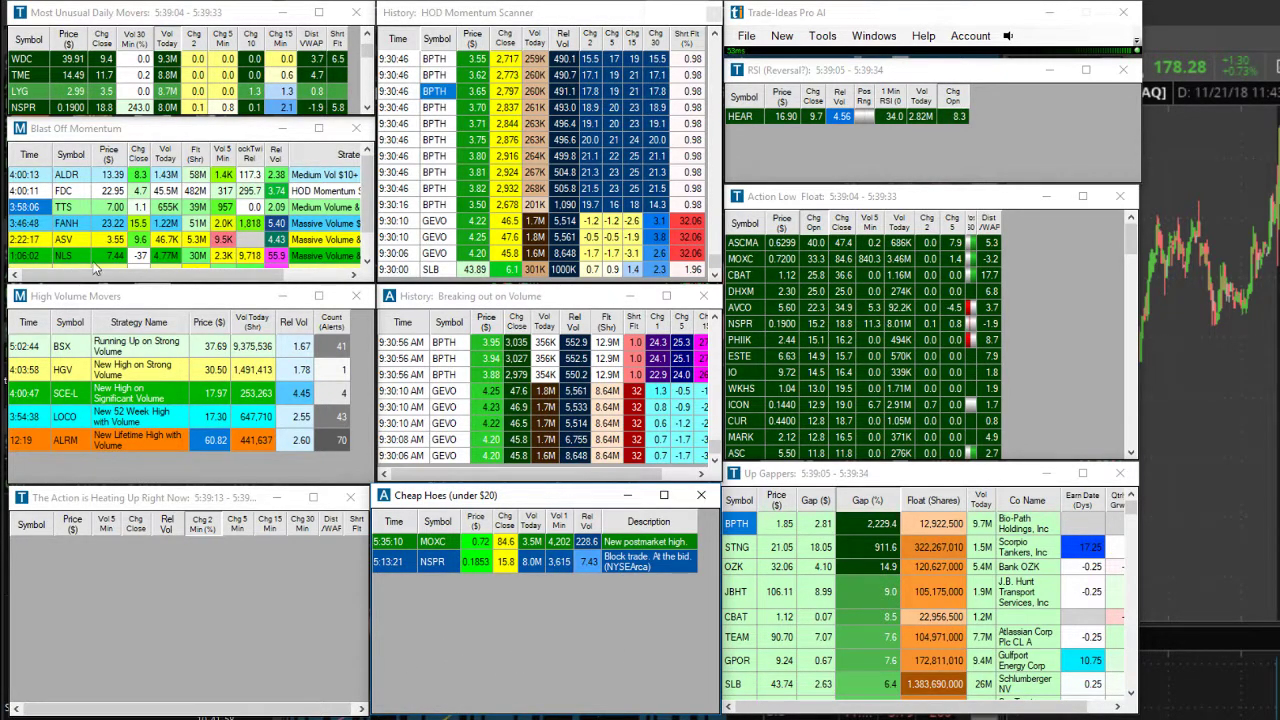
left_click(912, 208)
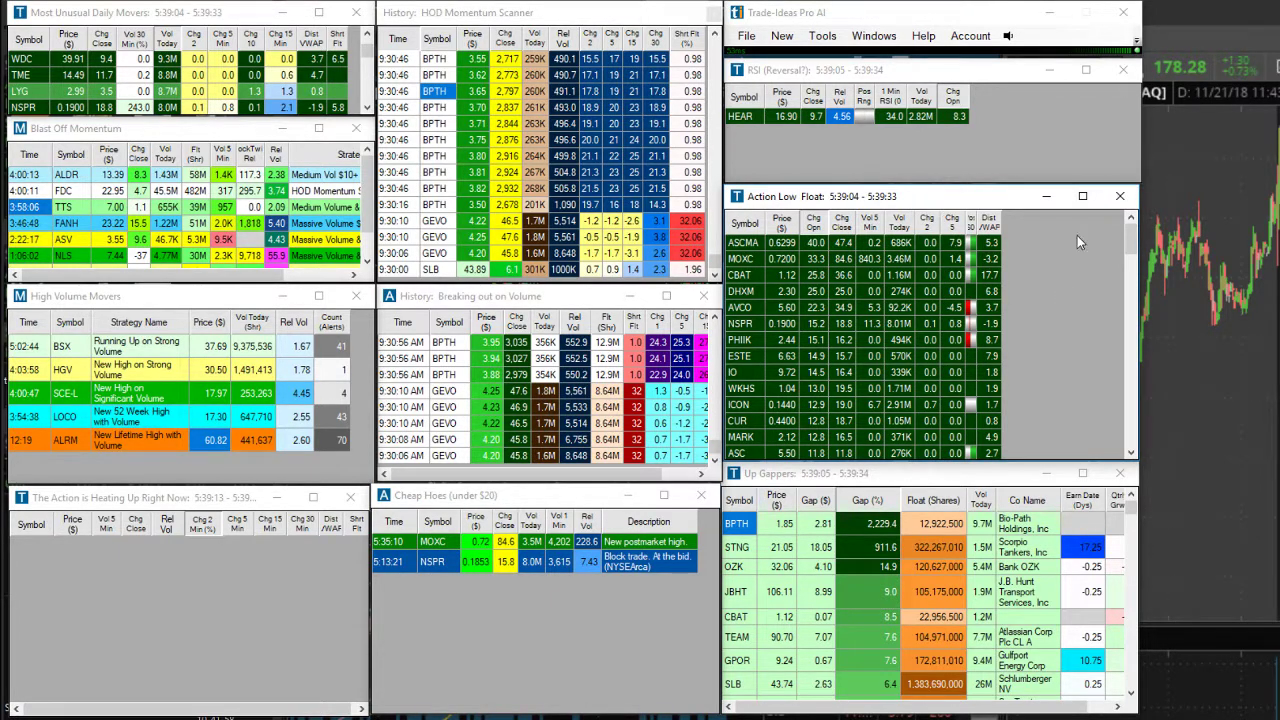
right_click(1067, 272)
left_click(1052, 257)
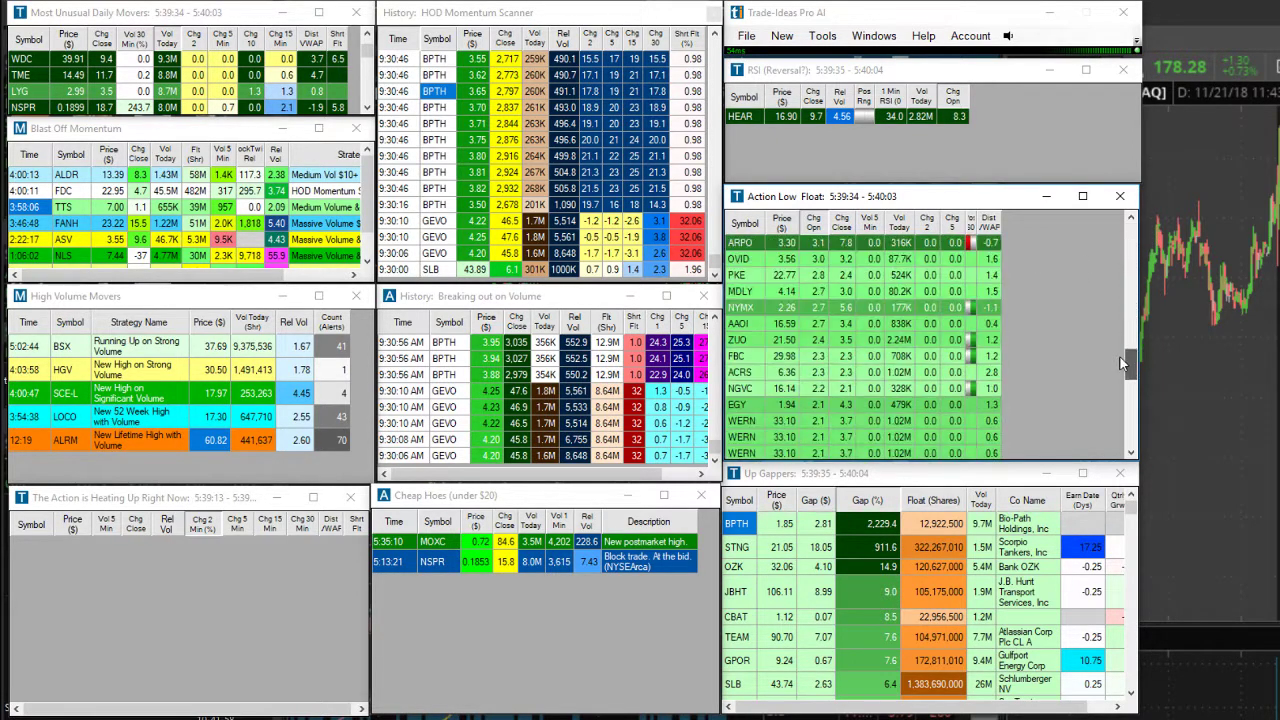
left_click_drag(1122, 365, 1108, 437)
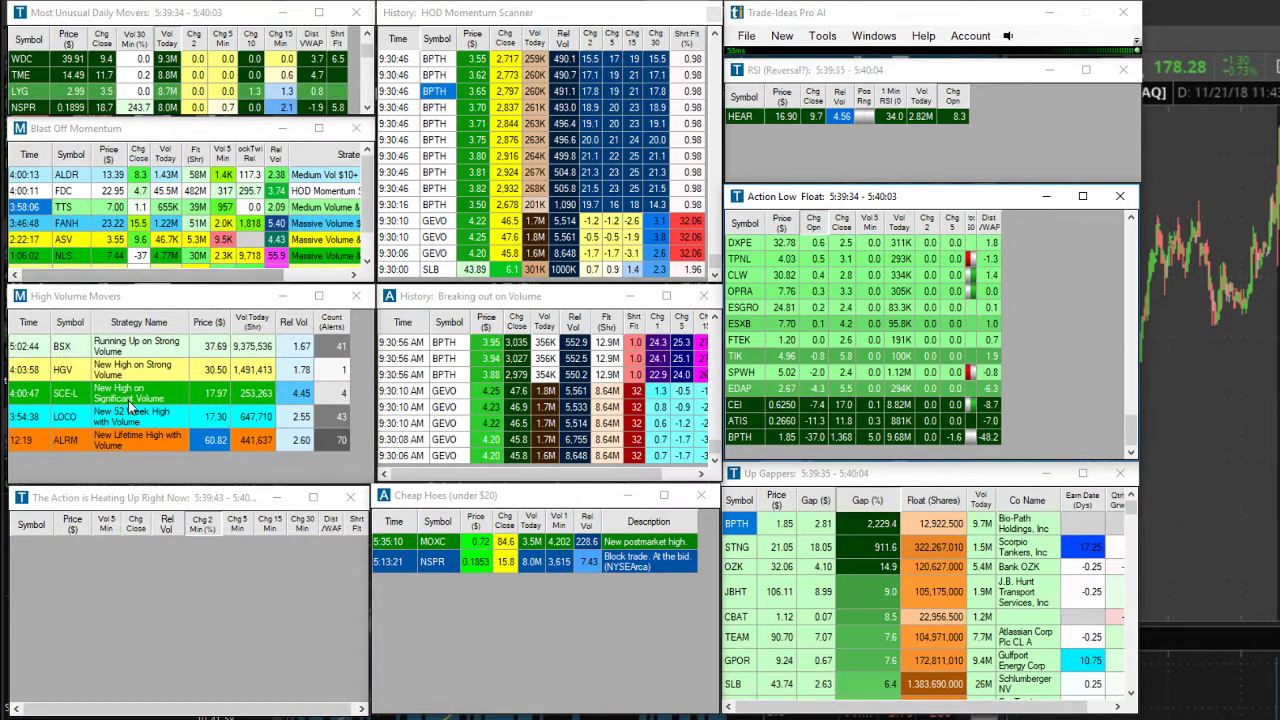
left_click(891, 158)
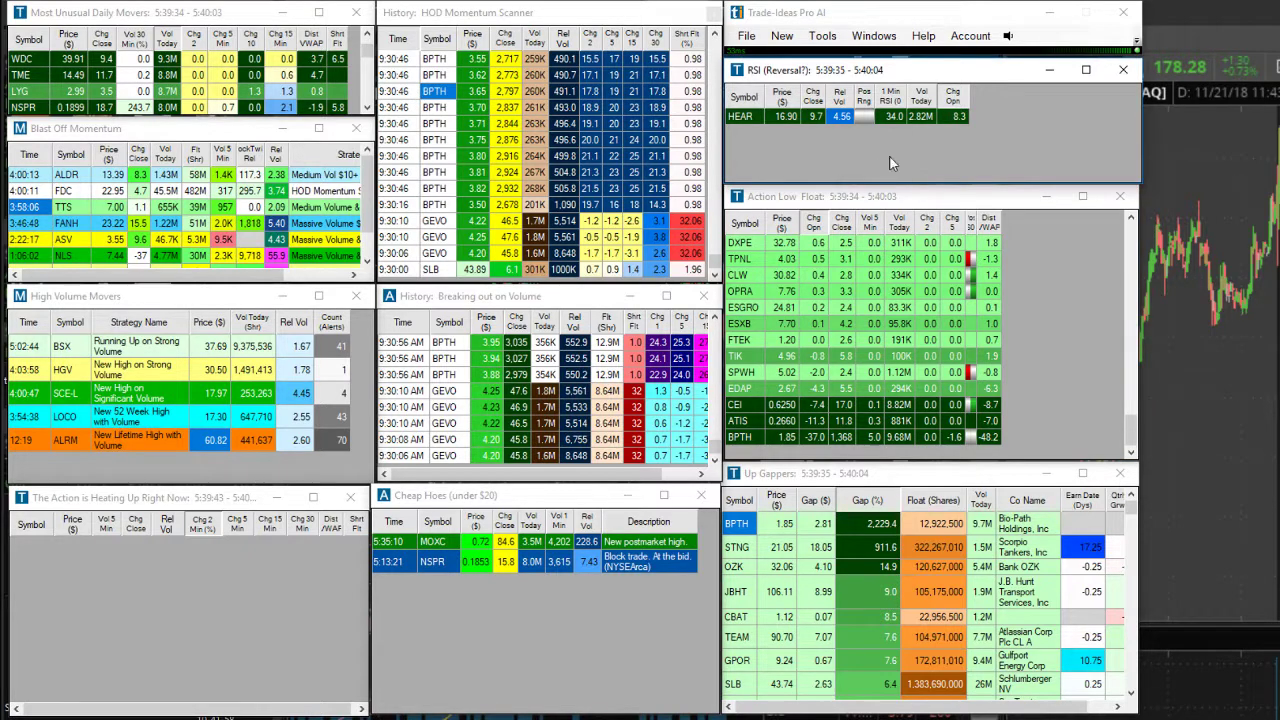
right_click(961, 143)
left_click(1030, 115)
Browse the Blast Off Momentum window's options menu and close it without changes.
right_click(172, 186)
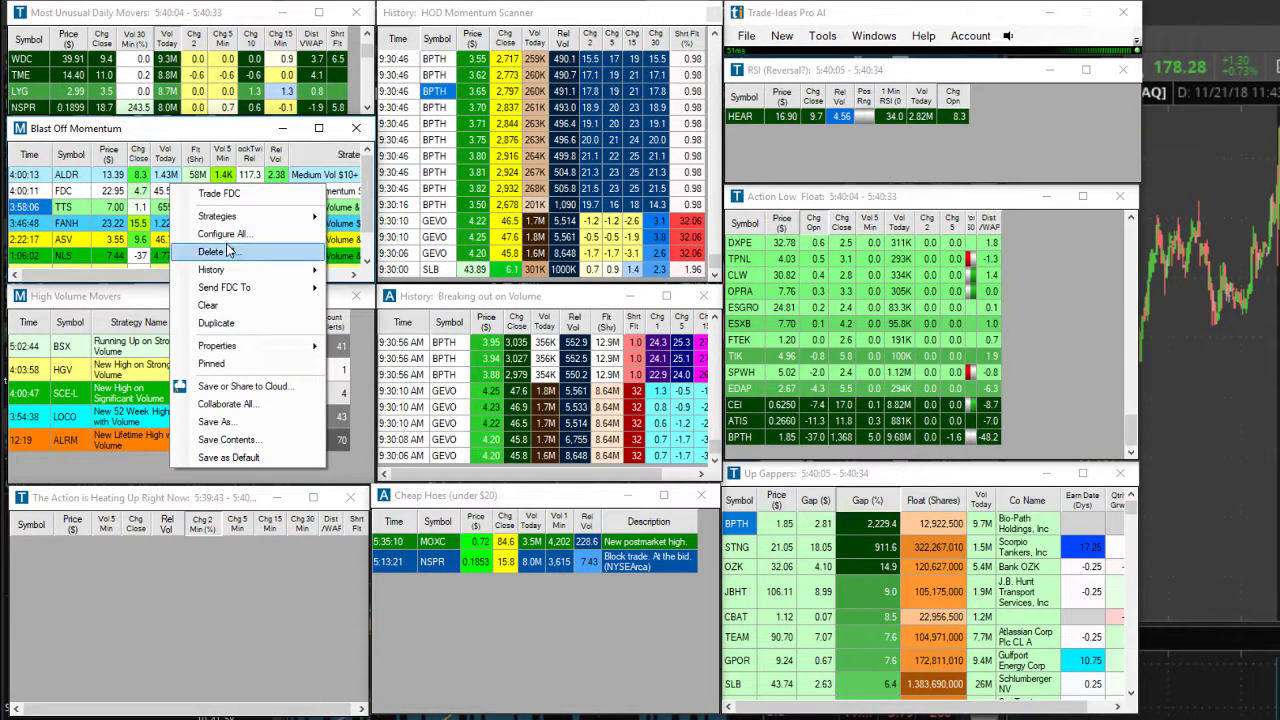
mouse_move(312, 218)
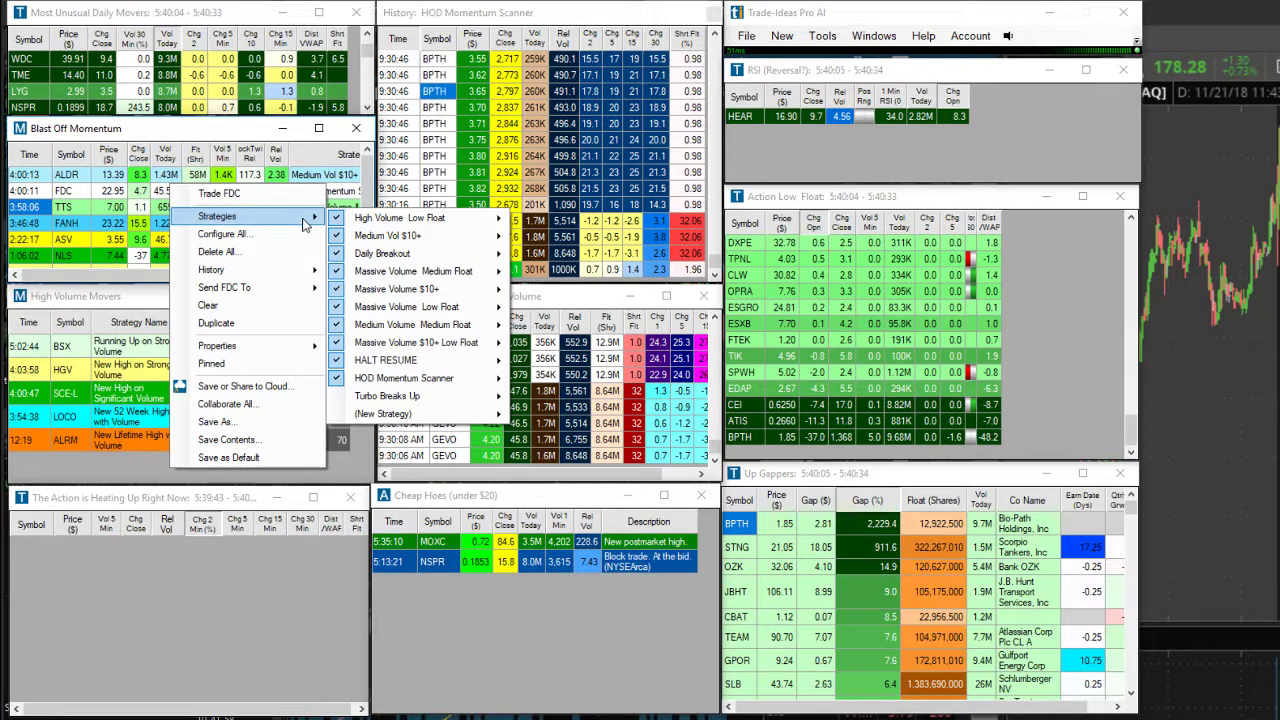
mouse_move(388, 222)
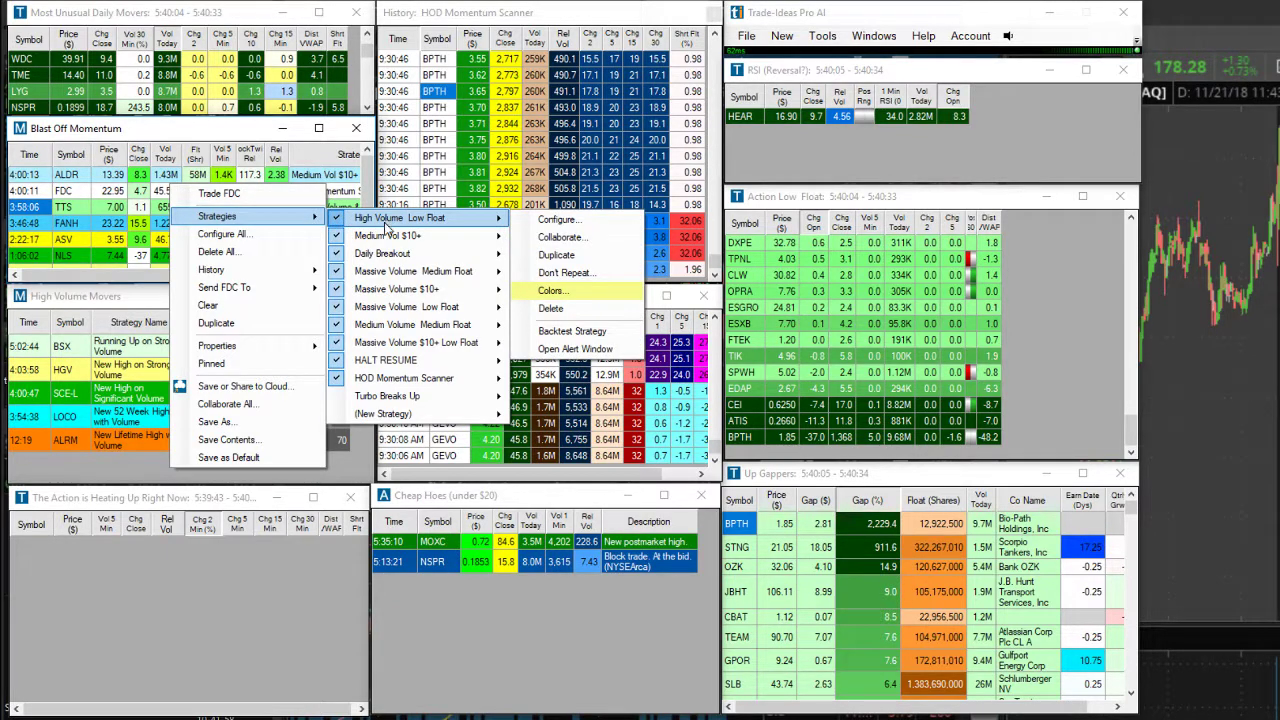
mouse_move(468, 242)
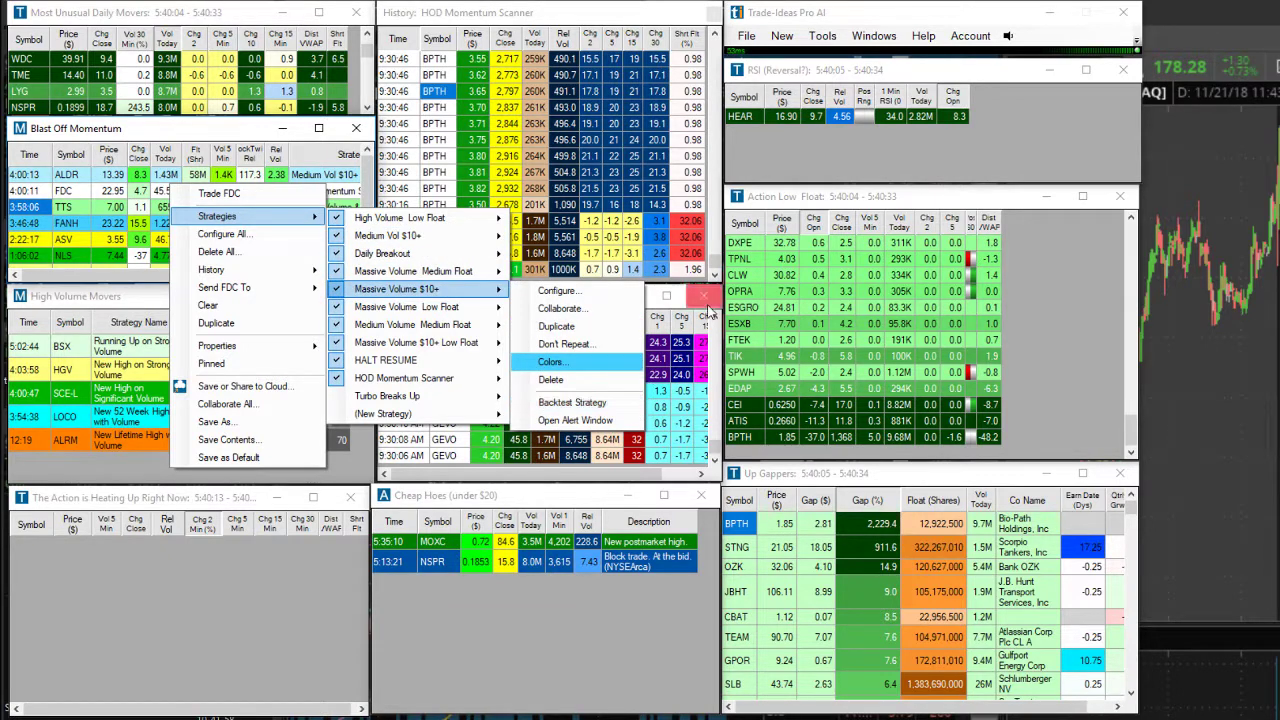
left_click(707, 312)
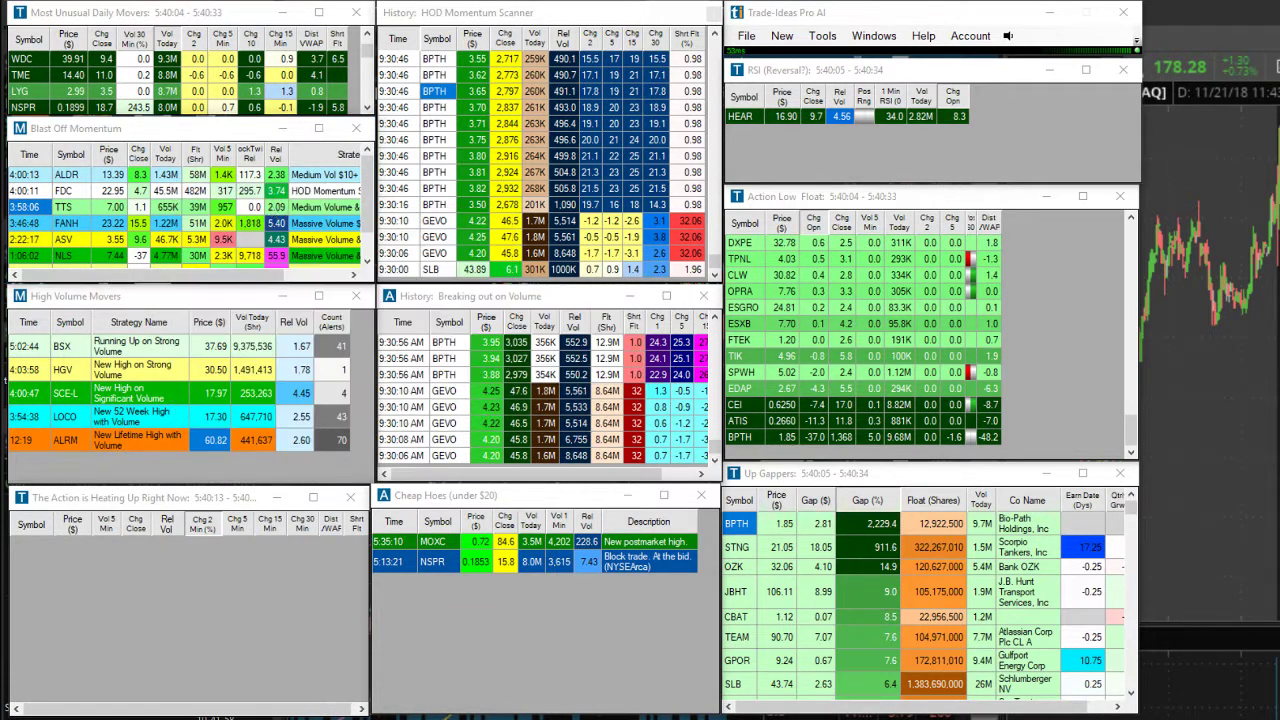
Set the Blast Off Momentum history time frame to start at 9 AM and load past alerts.
right_click(240, 203)
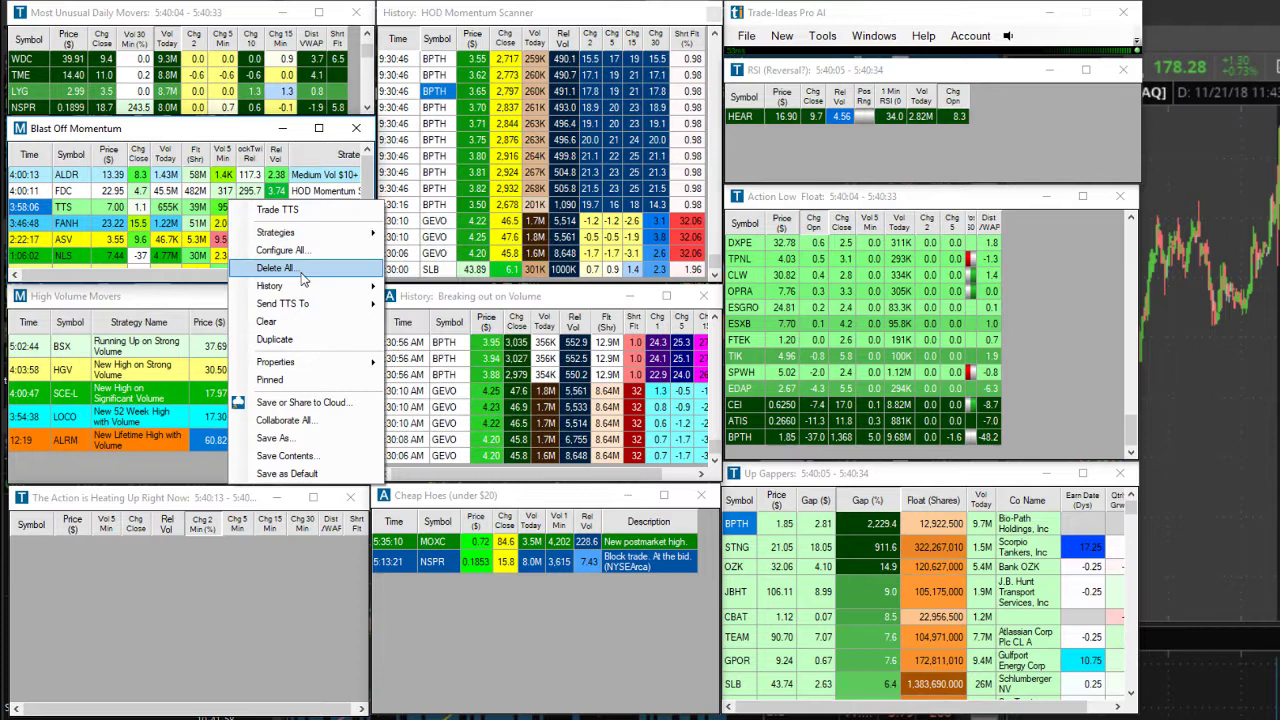
mouse_move(305, 288)
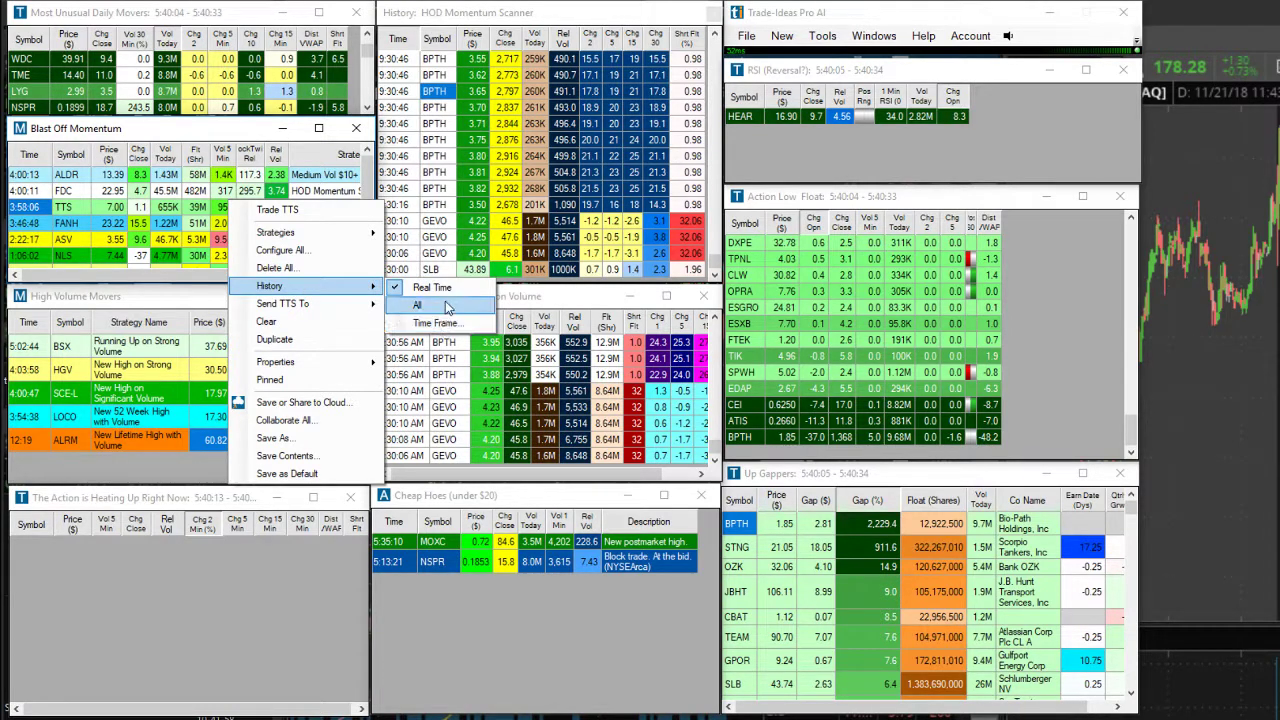
left_click(450, 323)
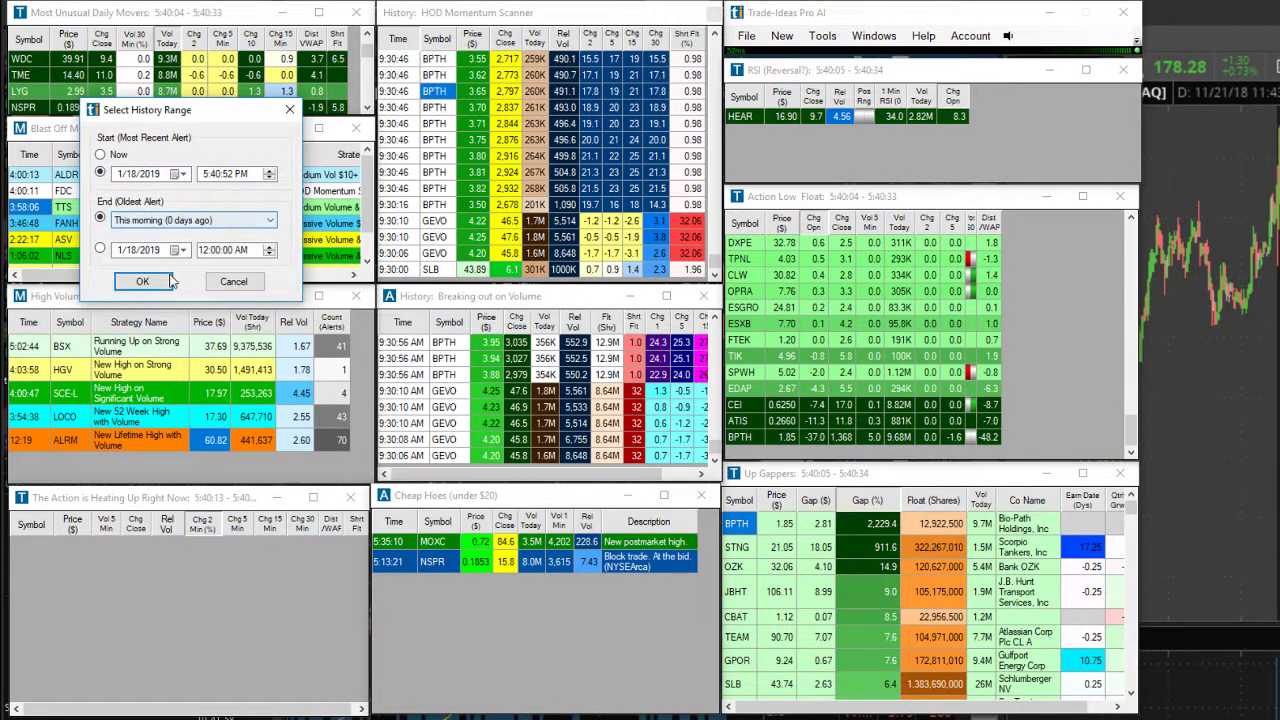
left_click(241, 174)
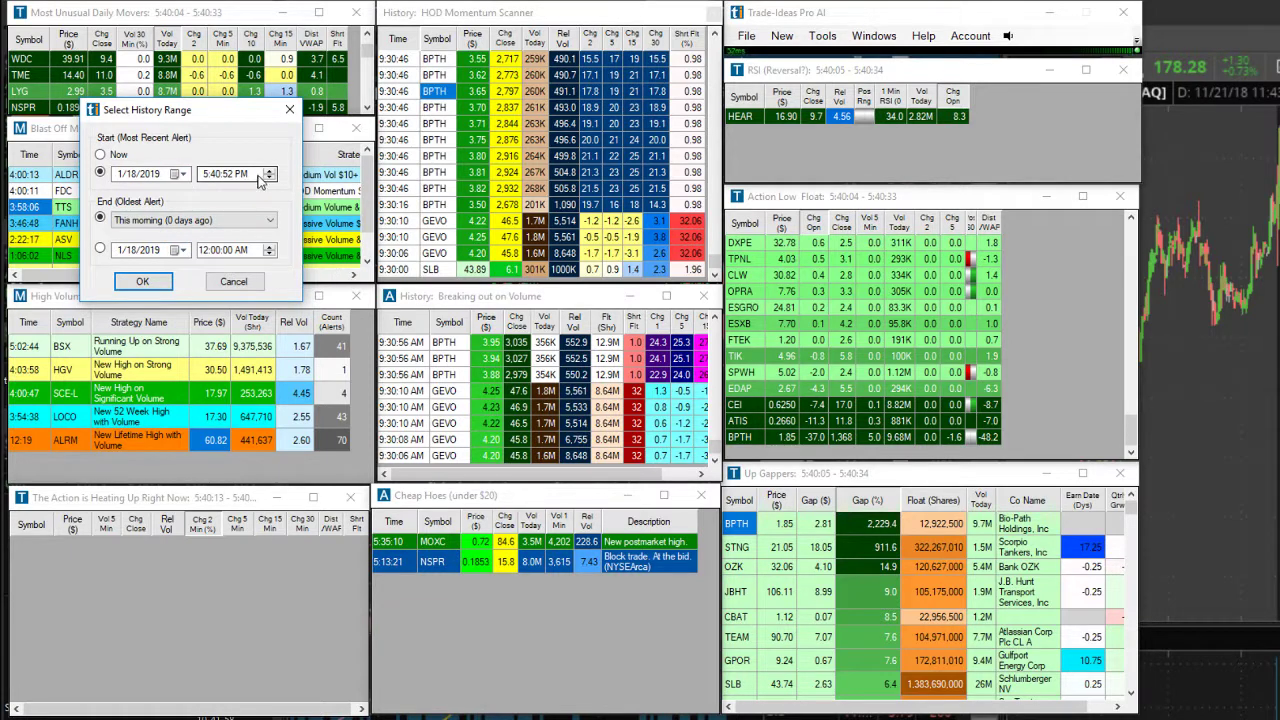
left_click(268, 172)
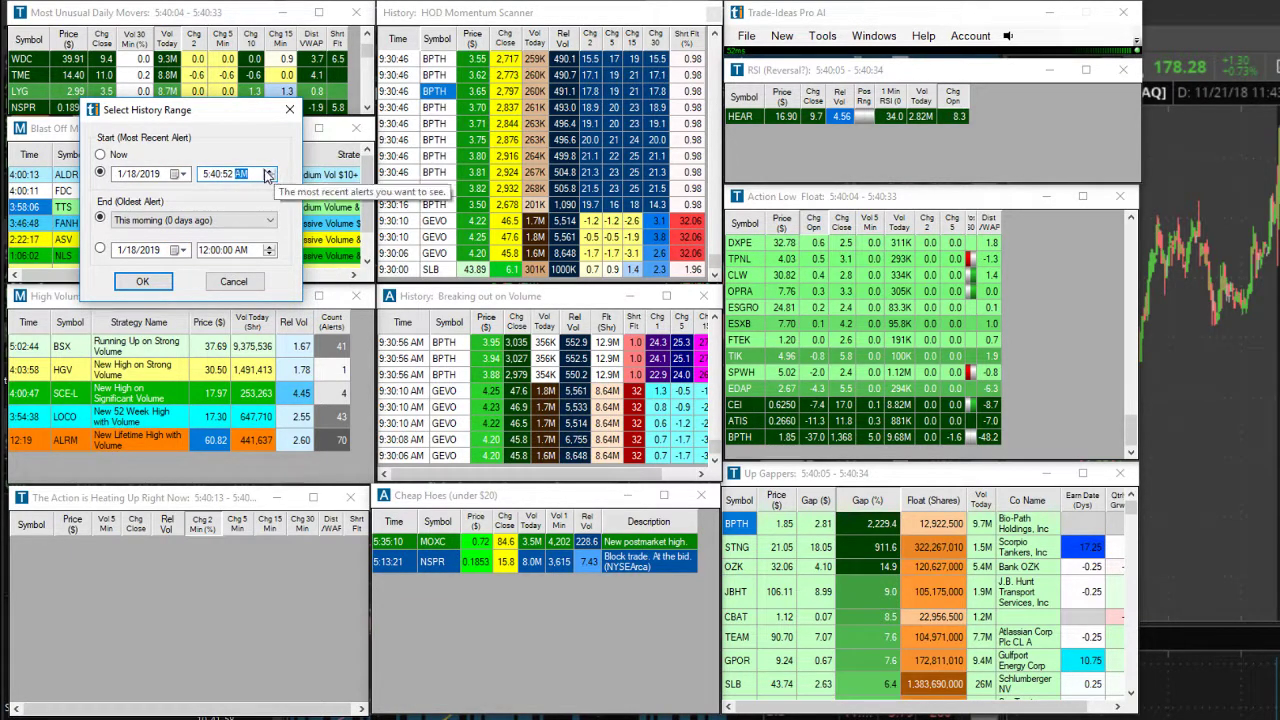
left_click(206, 175)
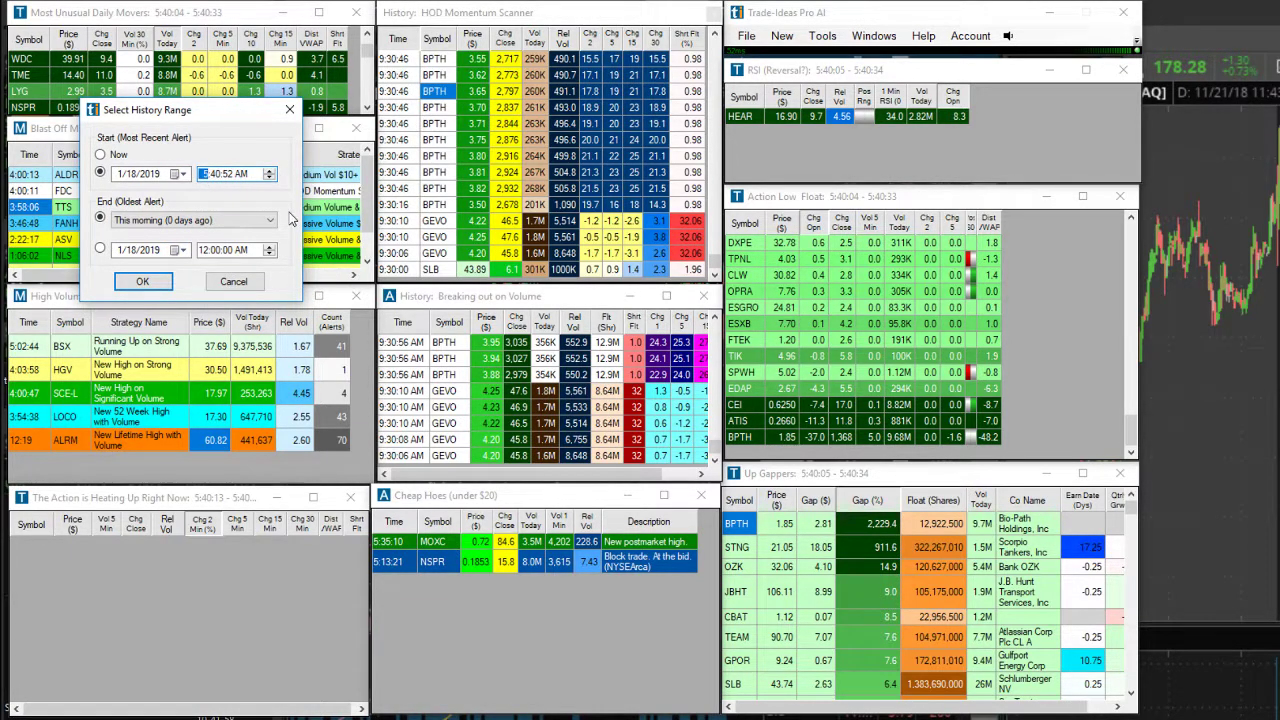
type("9")
left_click(220, 182)
left_click(143, 281)
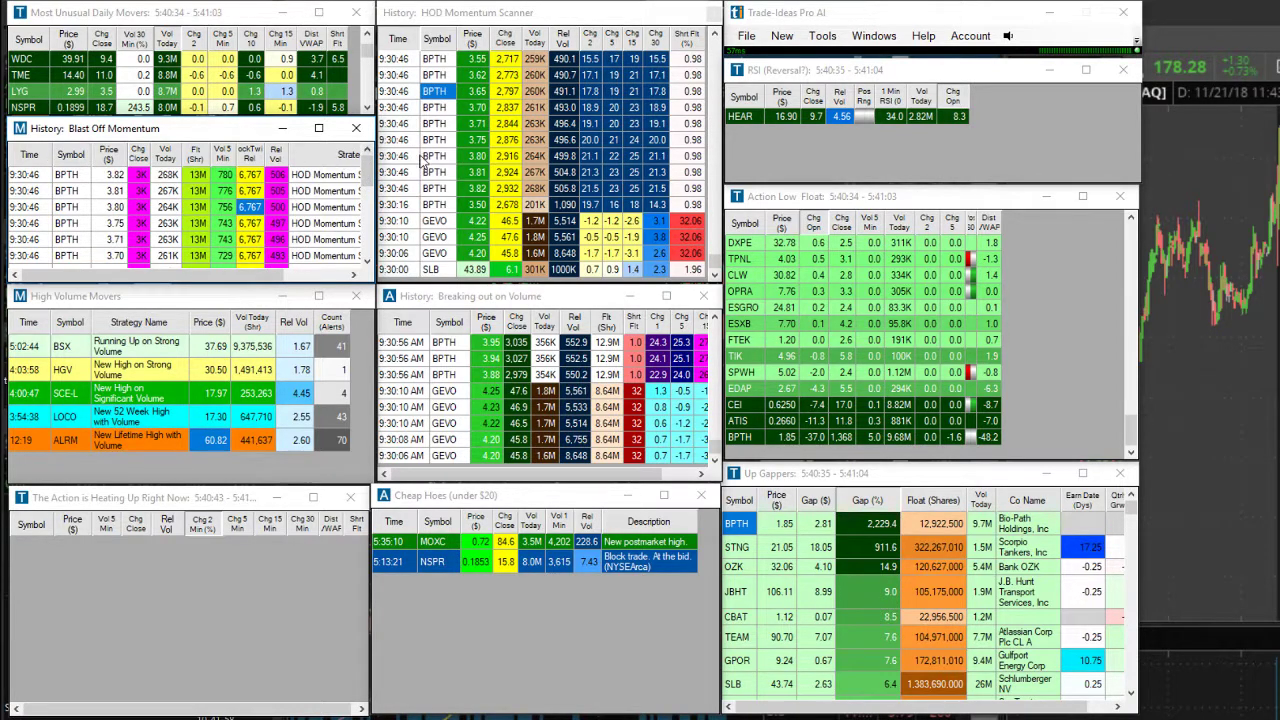
left_click_drag(367, 160, 369, 236)
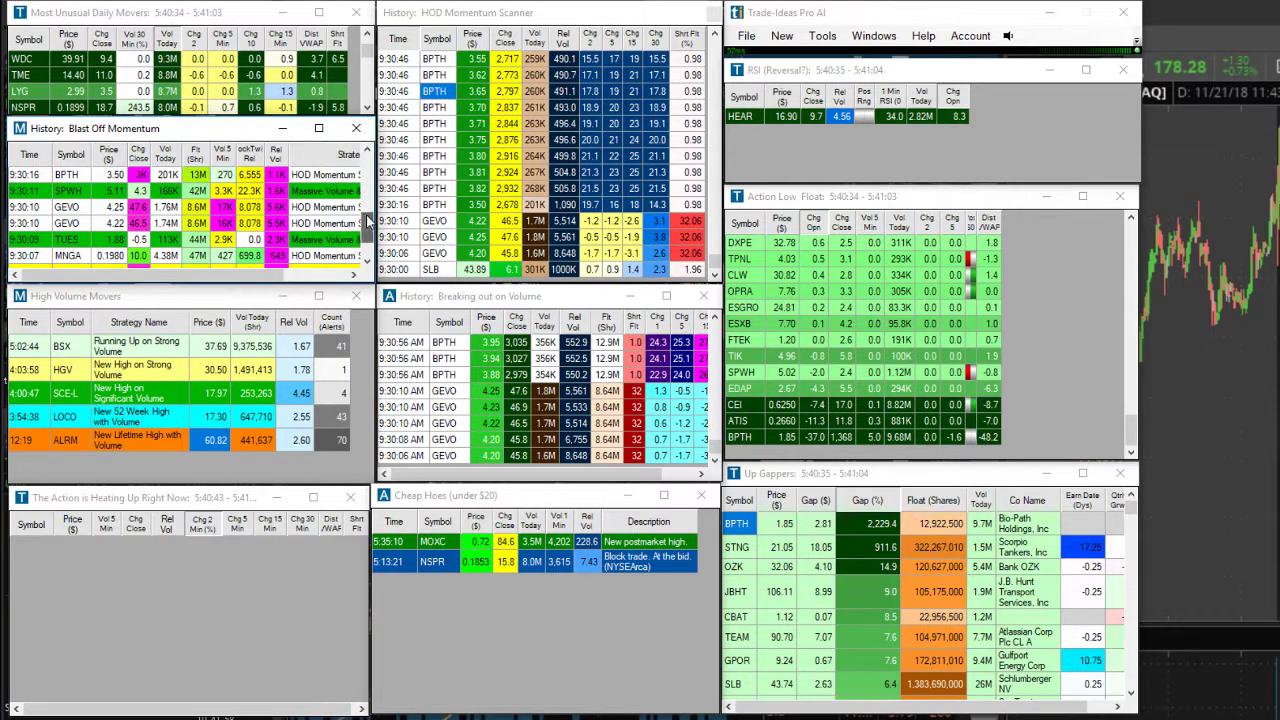
left_click_drag(368, 222, 368, 234)
scroll(368, 234, "up", 1)
left_click(380, 52)
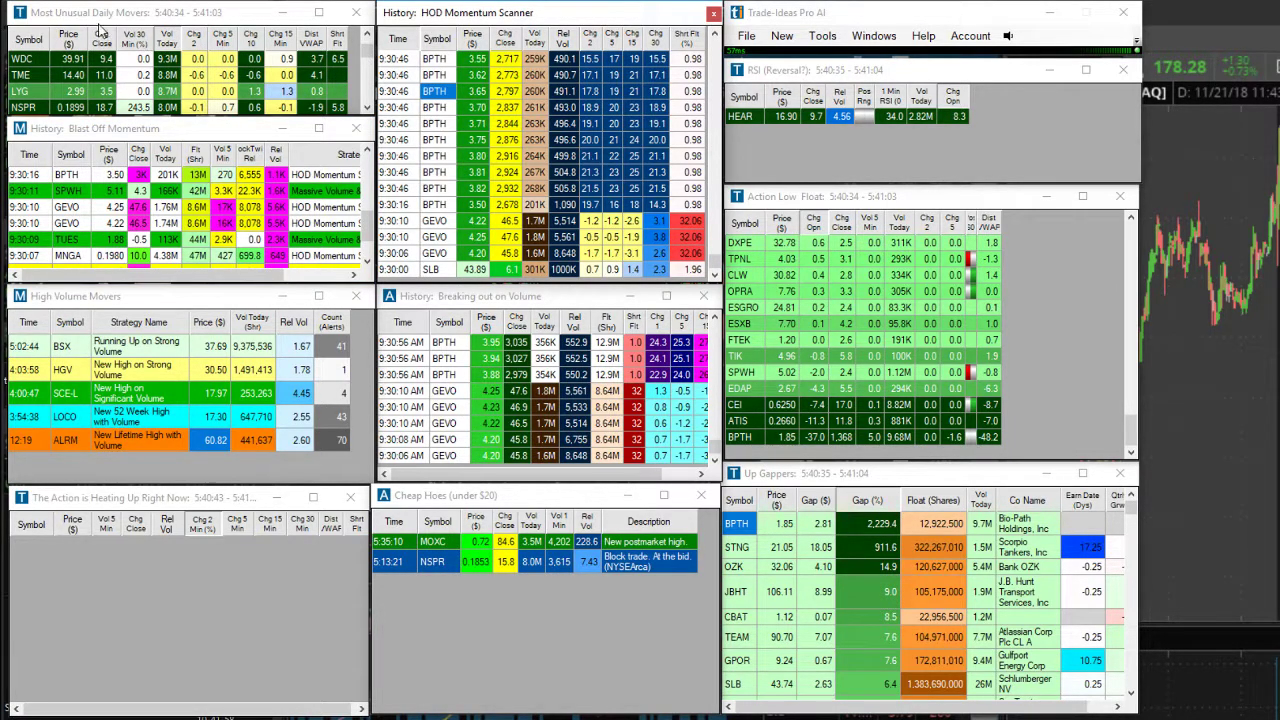
left_click_drag(366, 60, 366, 52)
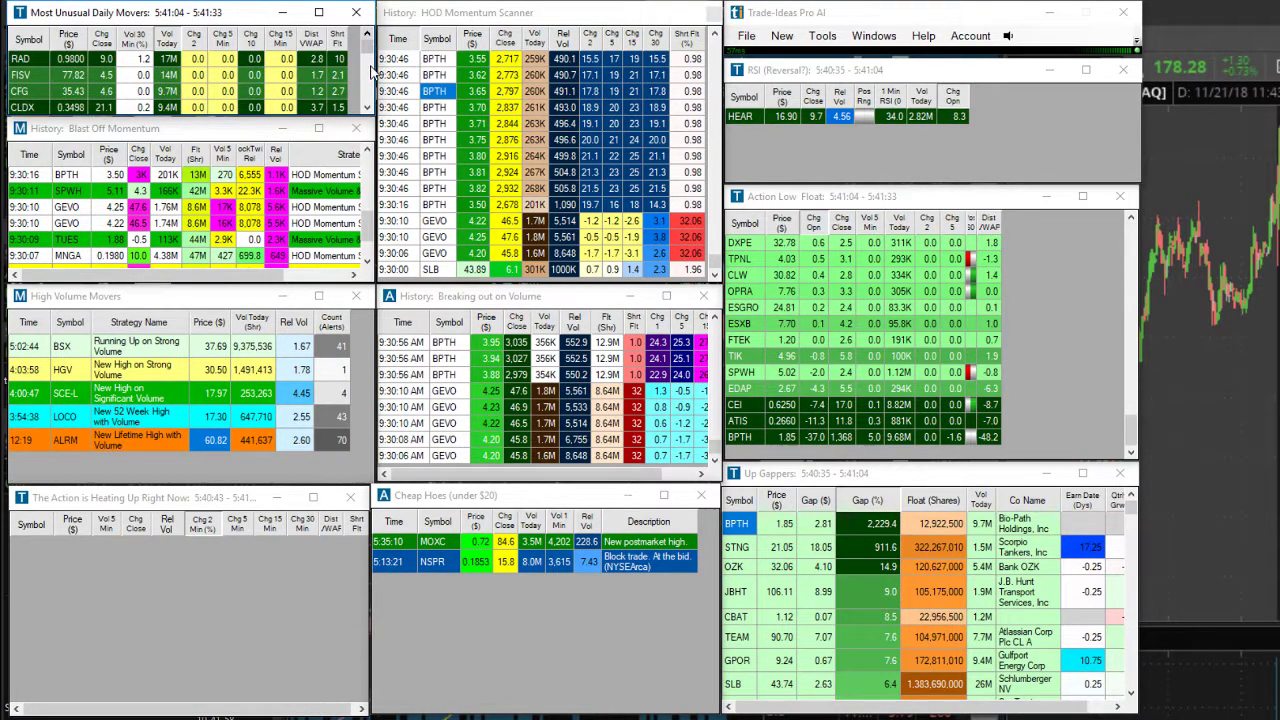
mouse_move(367, 44)
left_mouse_down()
mouse_move(369, 78)
mouse_move(368, 46)
left_mouse_up()
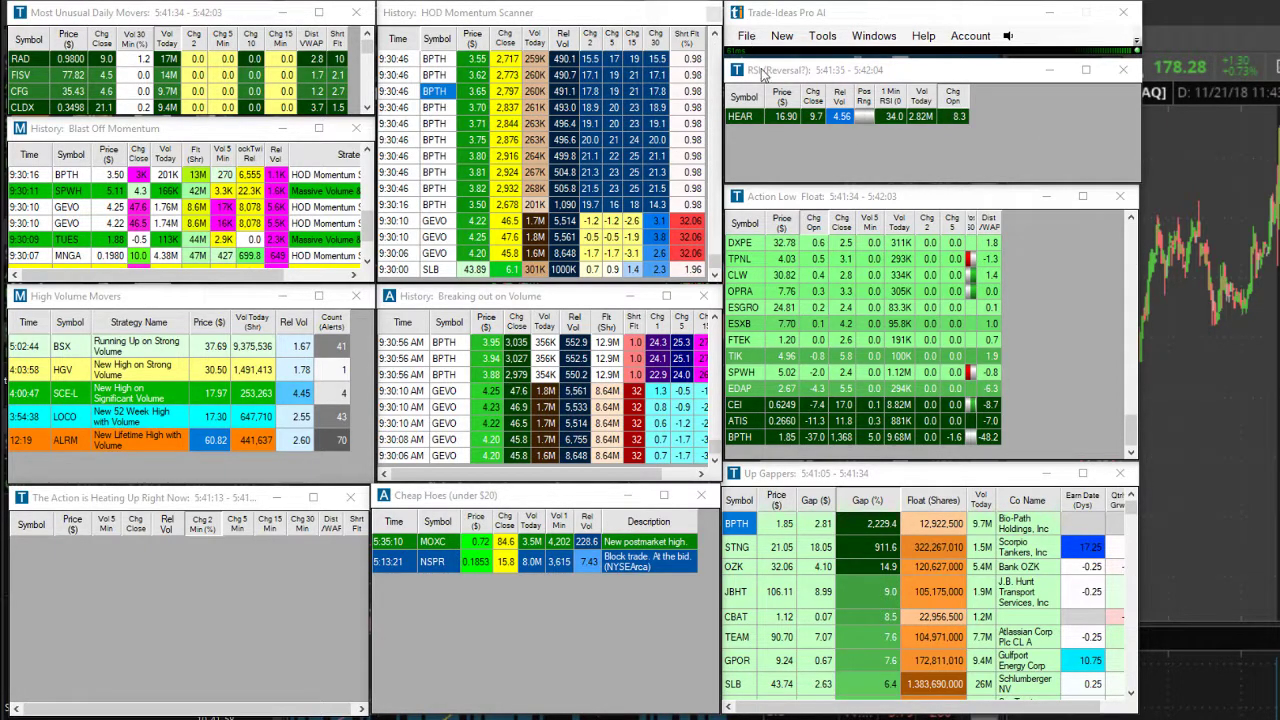
Open the Load from Cloud layouts list and select the entire shared layout link.
left_click(751, 40)
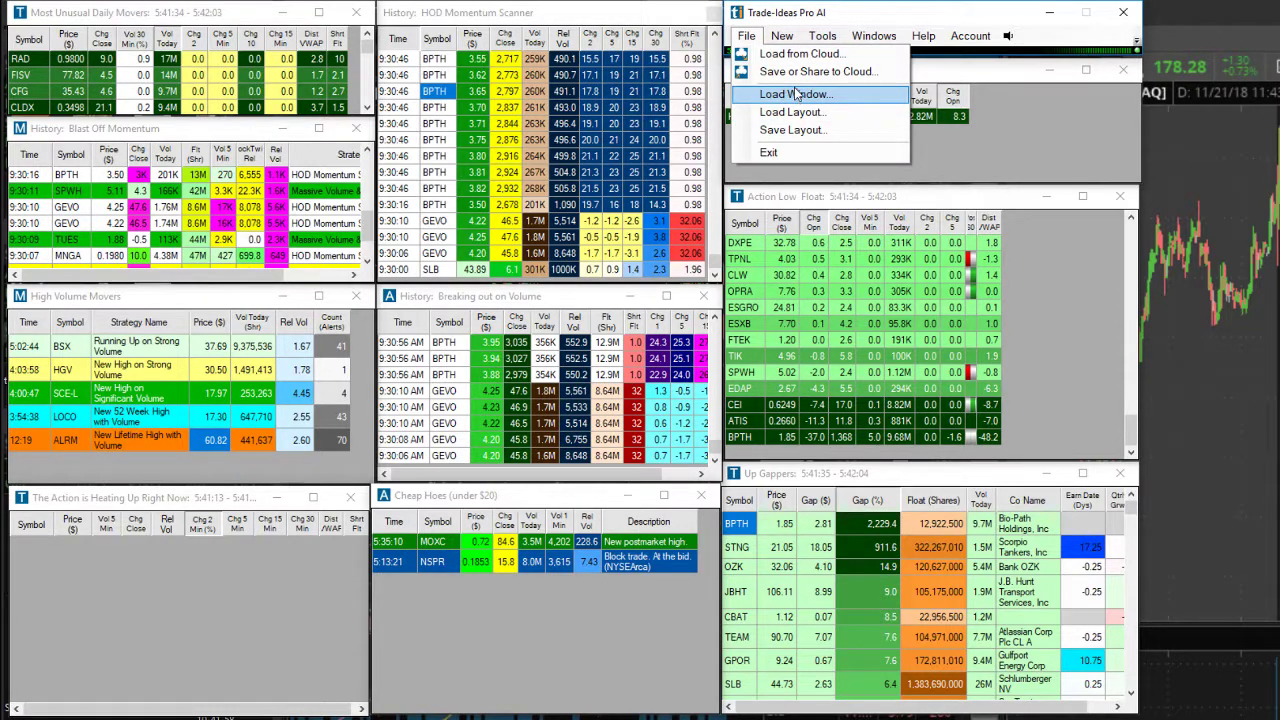
left_click(800, 53)
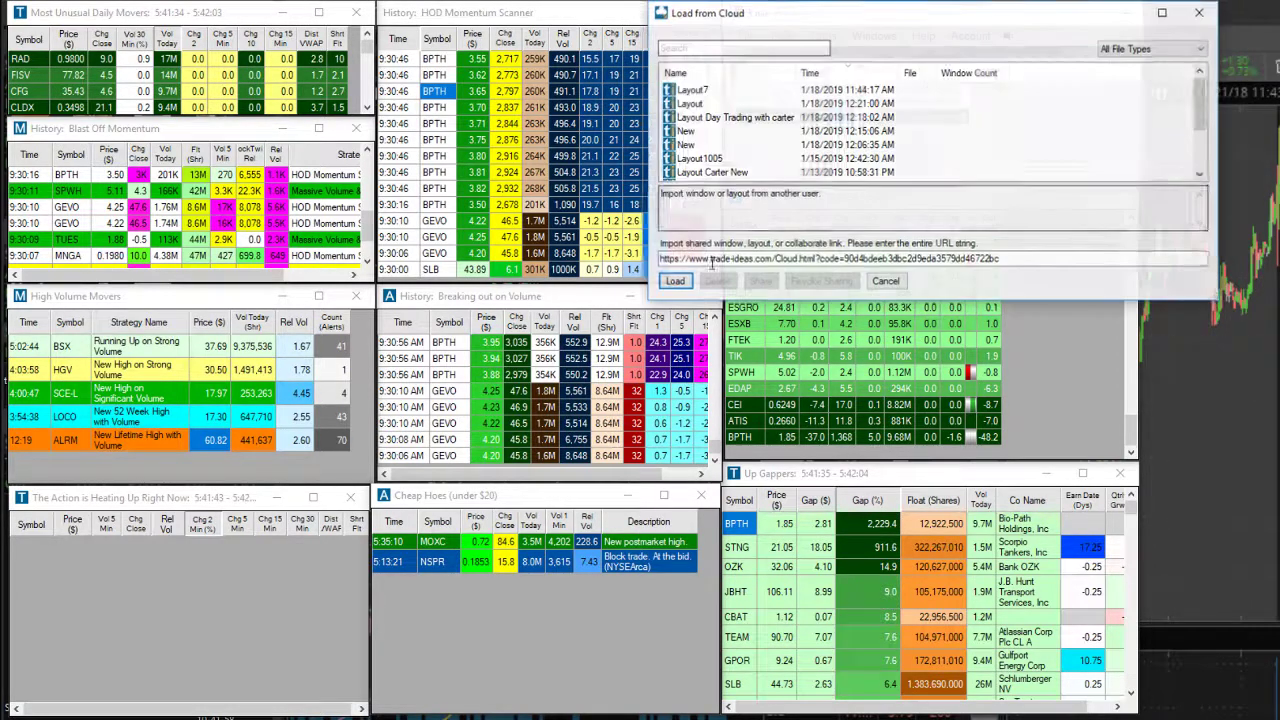
left_click(822, 259)
key("shift+End")
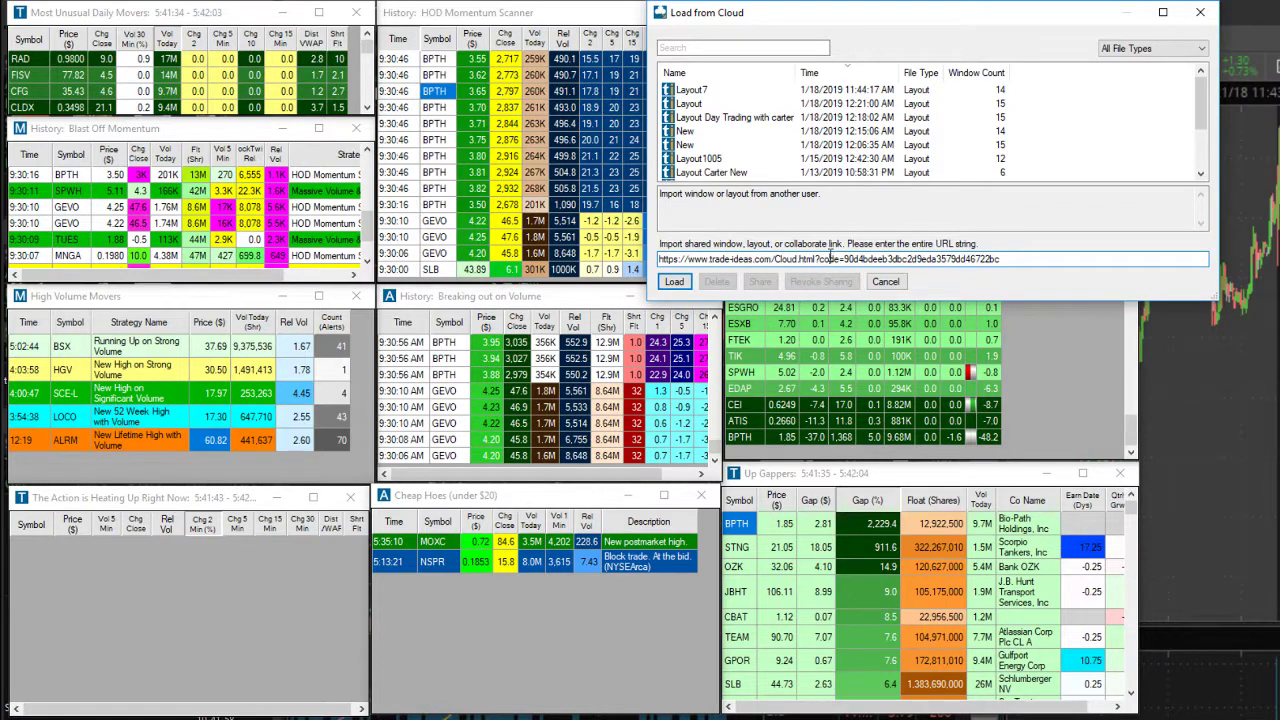
left_click(828, 259)
key("shift+End")
left_click(978, 259)
key("shift+End")
left_click_drag(978, 259, 654, 259)
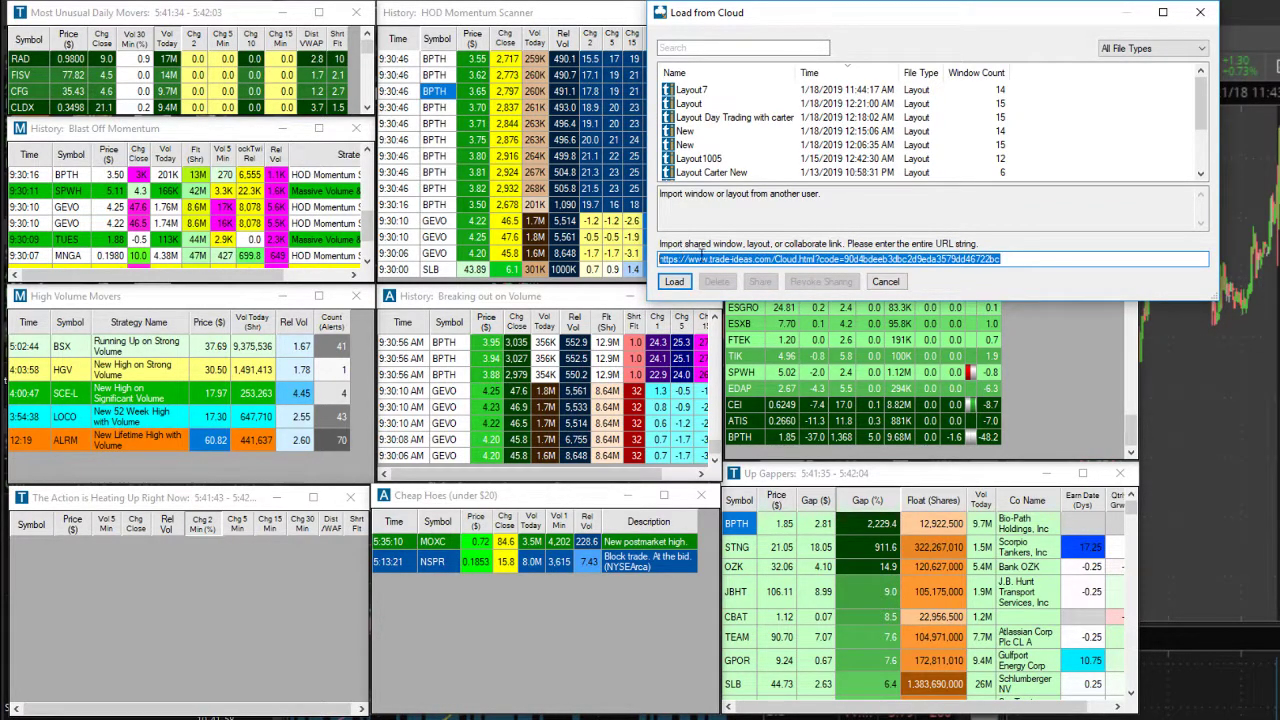
Copy the link, close the dialog, and switch to OBS Studio, shrinking its window.
right_click(702, 252)
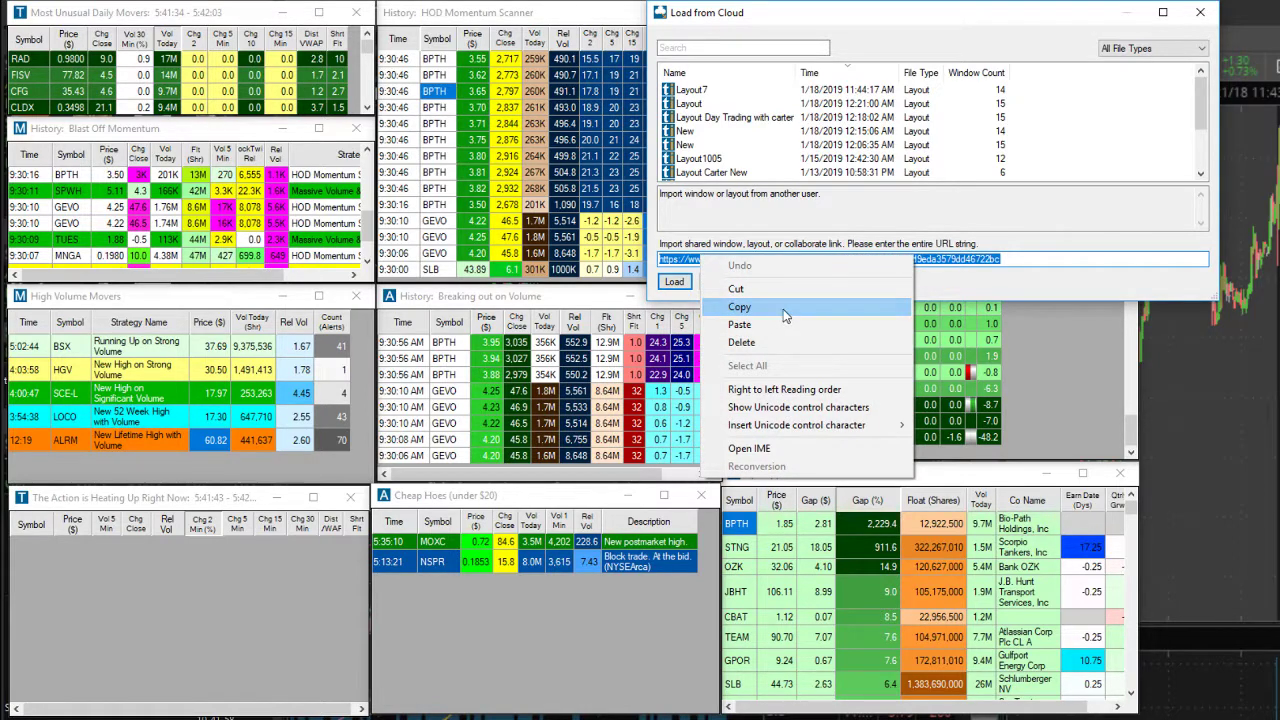
left_click(780, 307)
left_click(1200, 12)
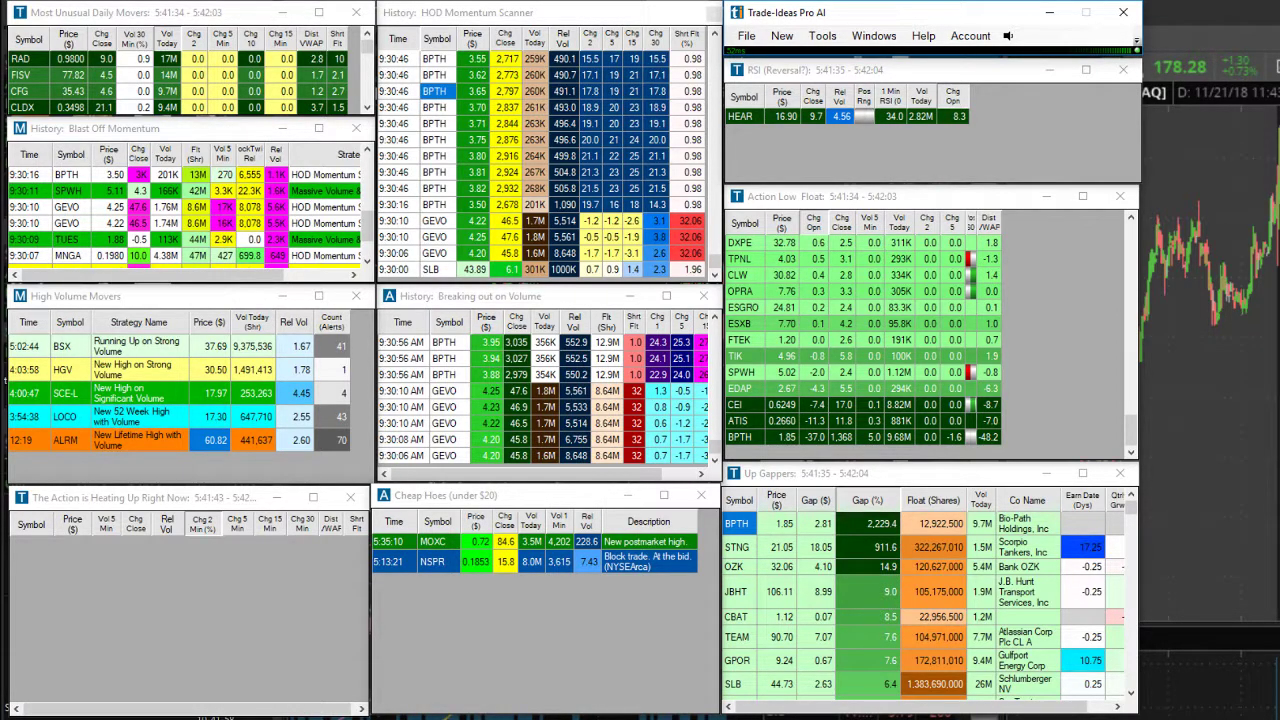
key("alt+Tab")
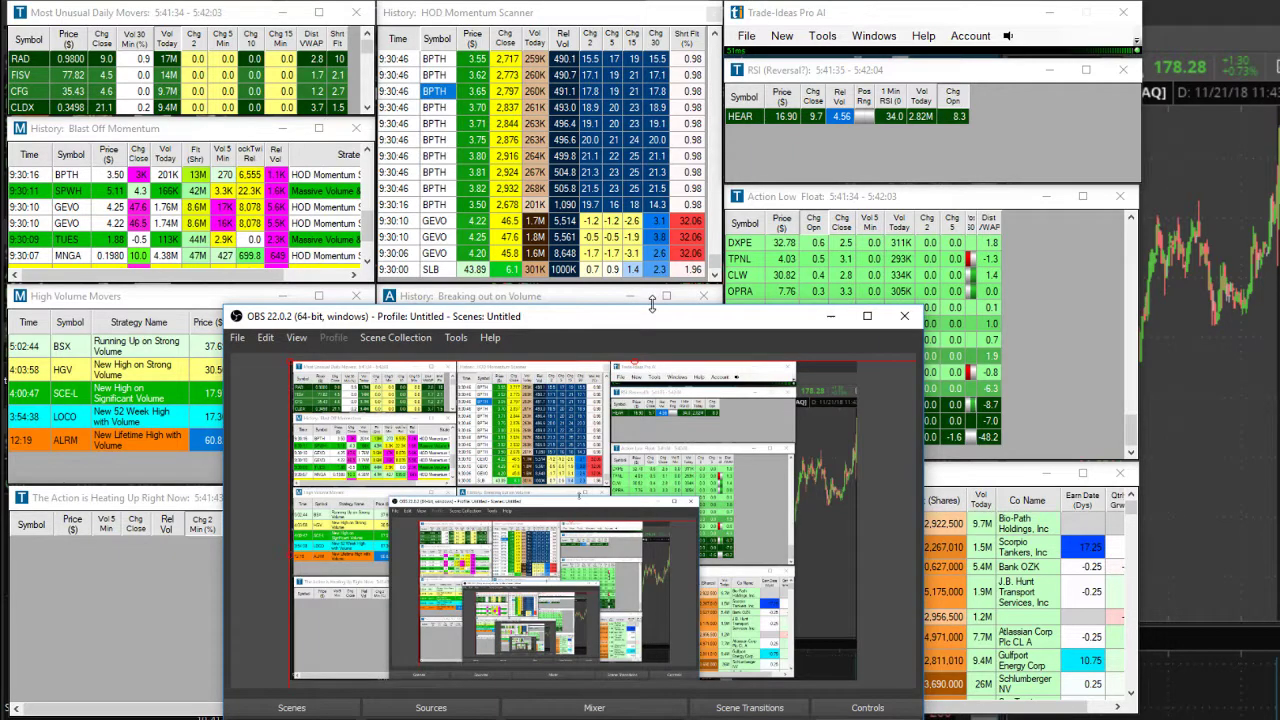
left_click_drag(651, 302, 641, 452)
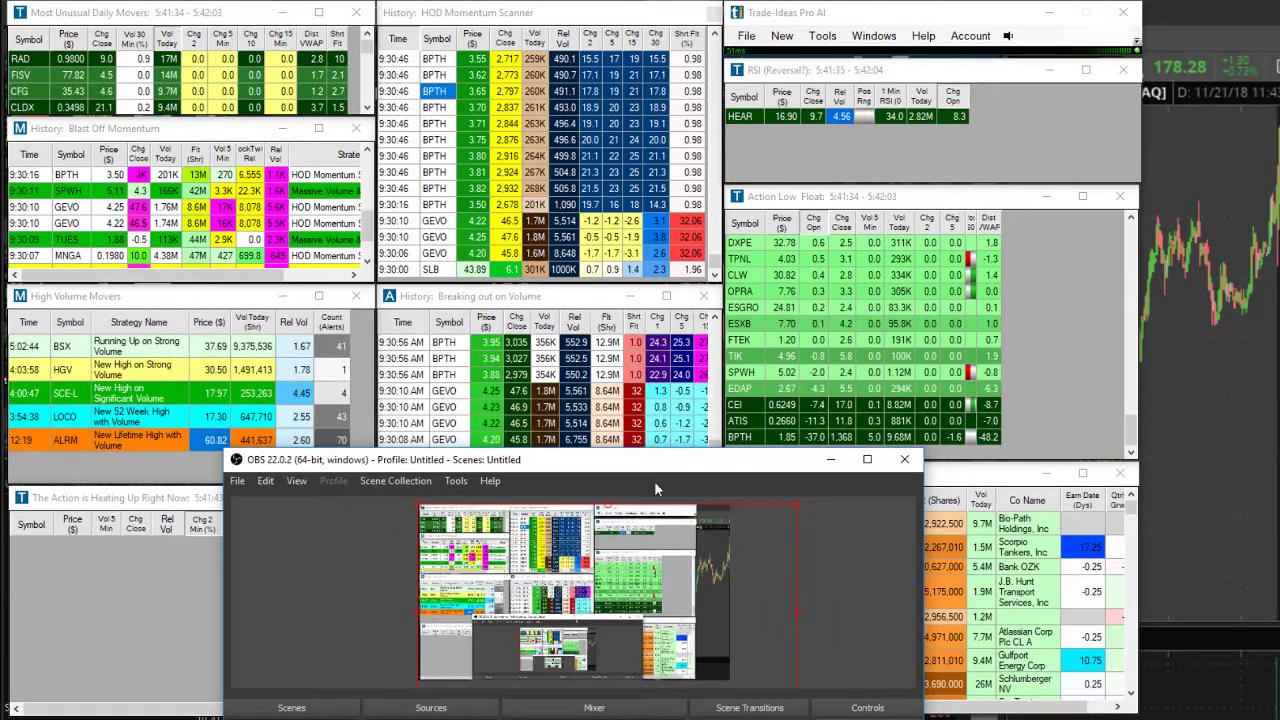